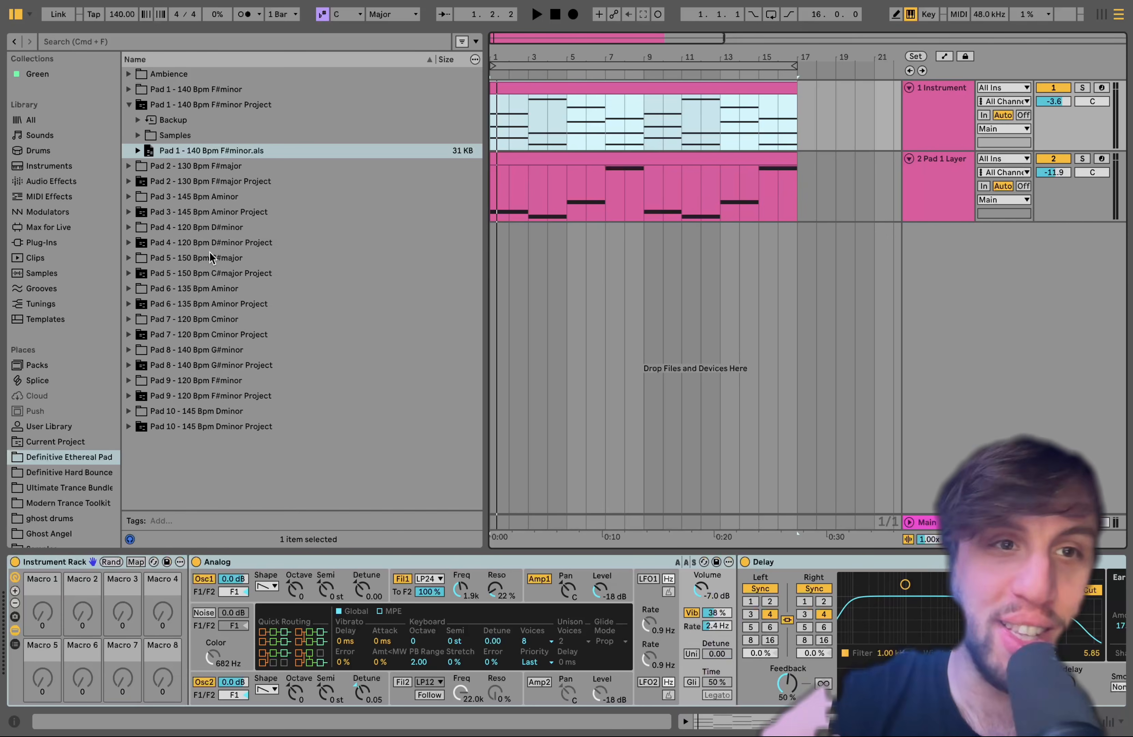
# Examine the contents of the Pad 1 - 140 Bpm F#minor folder and the Ambience folder in the sample pack
pyautogui.click(128, 89)
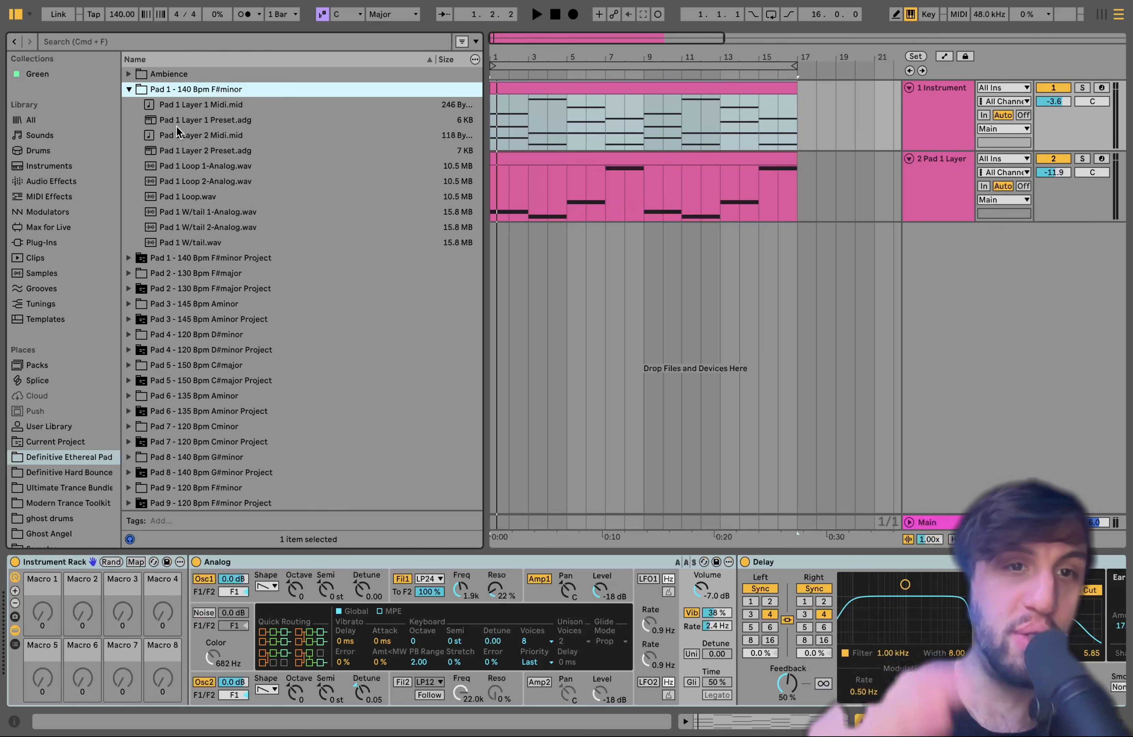
pyautogui.click(129, 75)
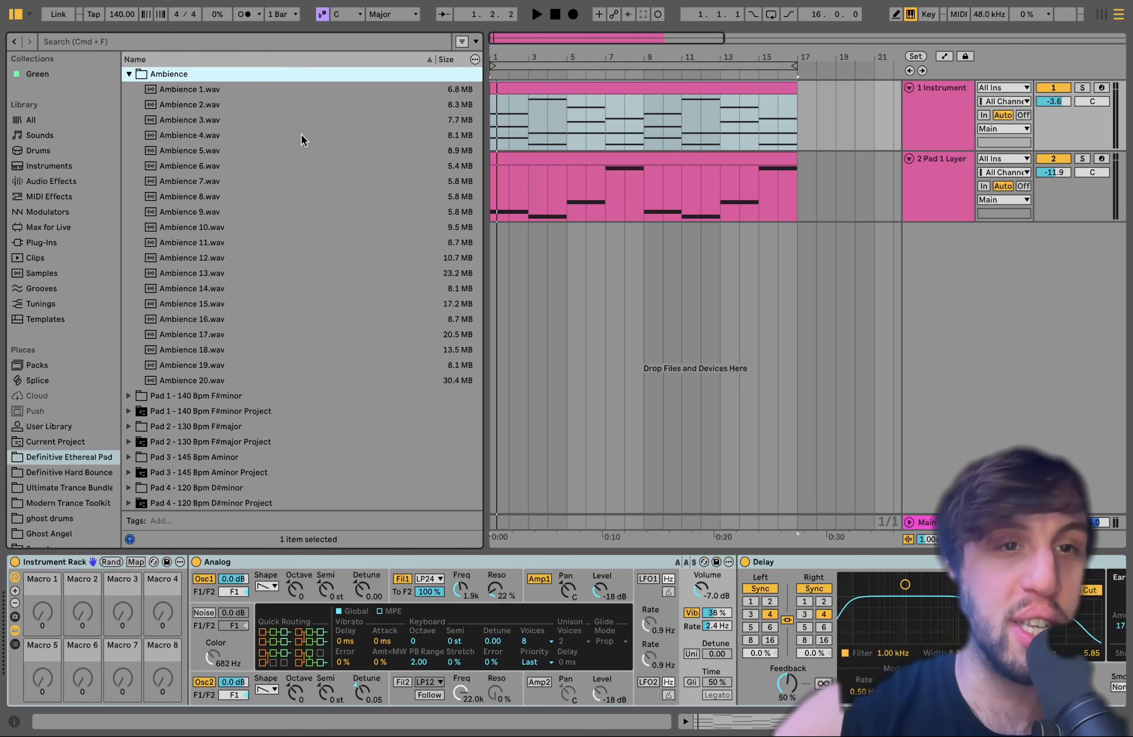
pyautogui.click(128, 75)
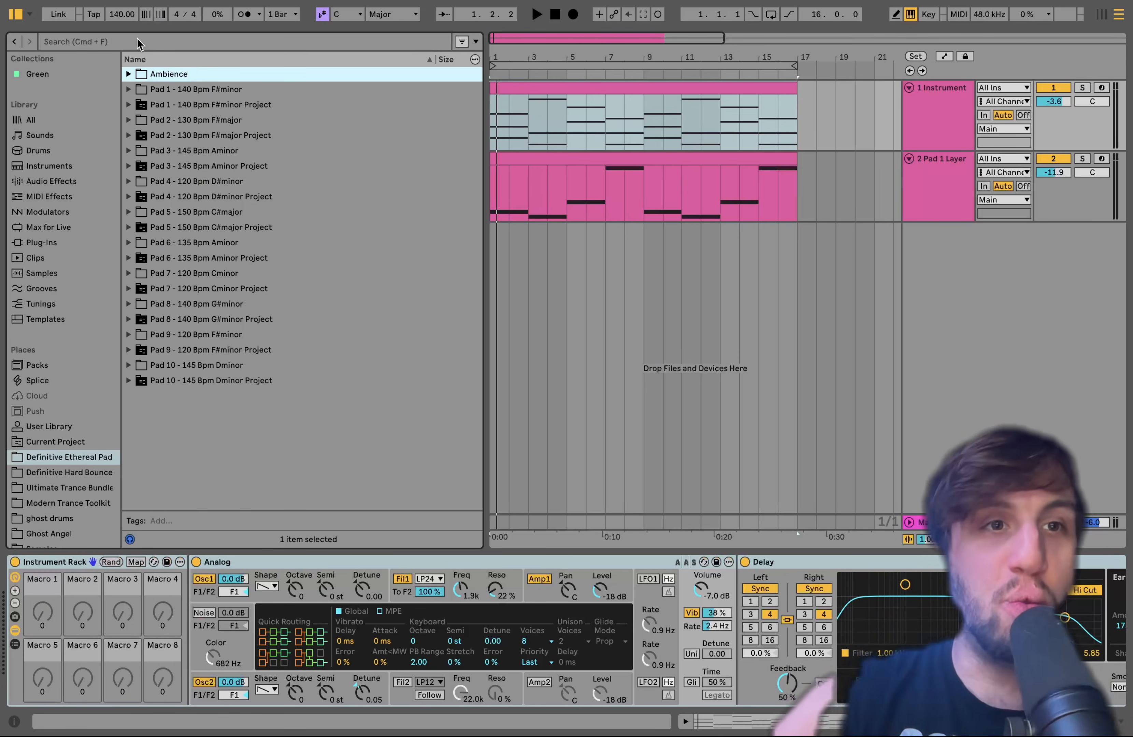
# Audition the pads at a tempo of 86 BPM, and undo the tempo change
pyautogui.moveTo(122, 14)
pyautogui.mouseDown()
pyautogui.moveTo(123, 39)
pyautogui.moveTo(118, 22)
pyautogui.mouseUp()
pyautogui.press('space')
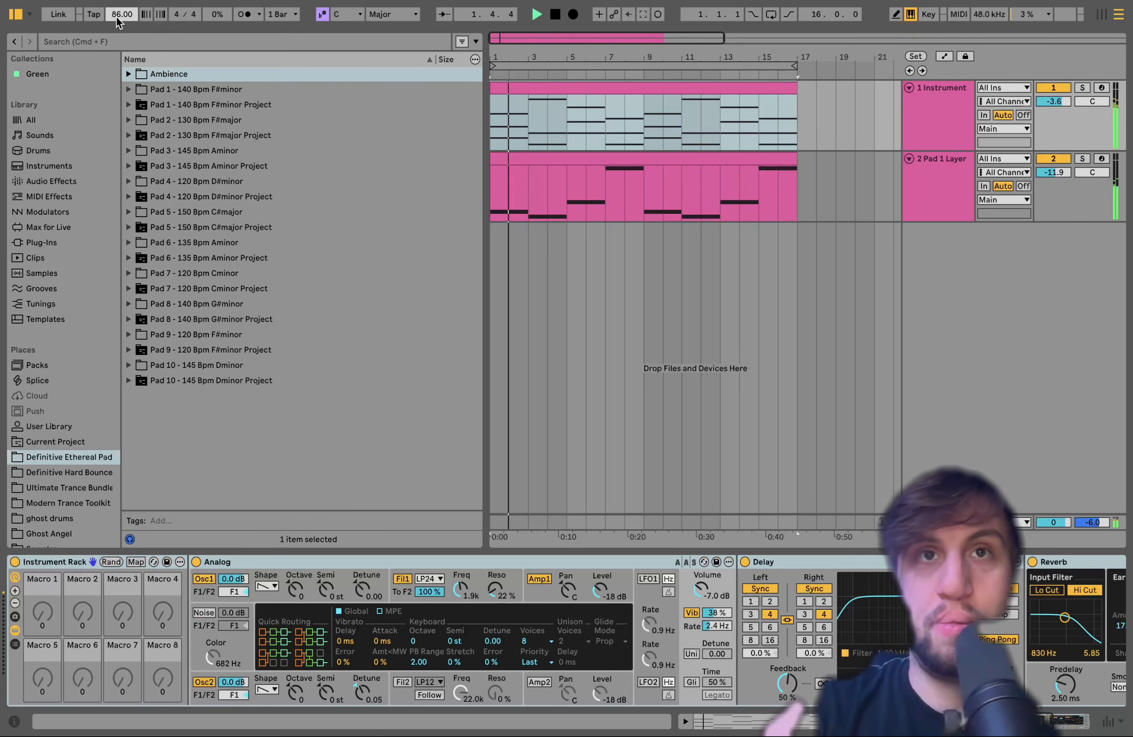
pyautogui.press('space')
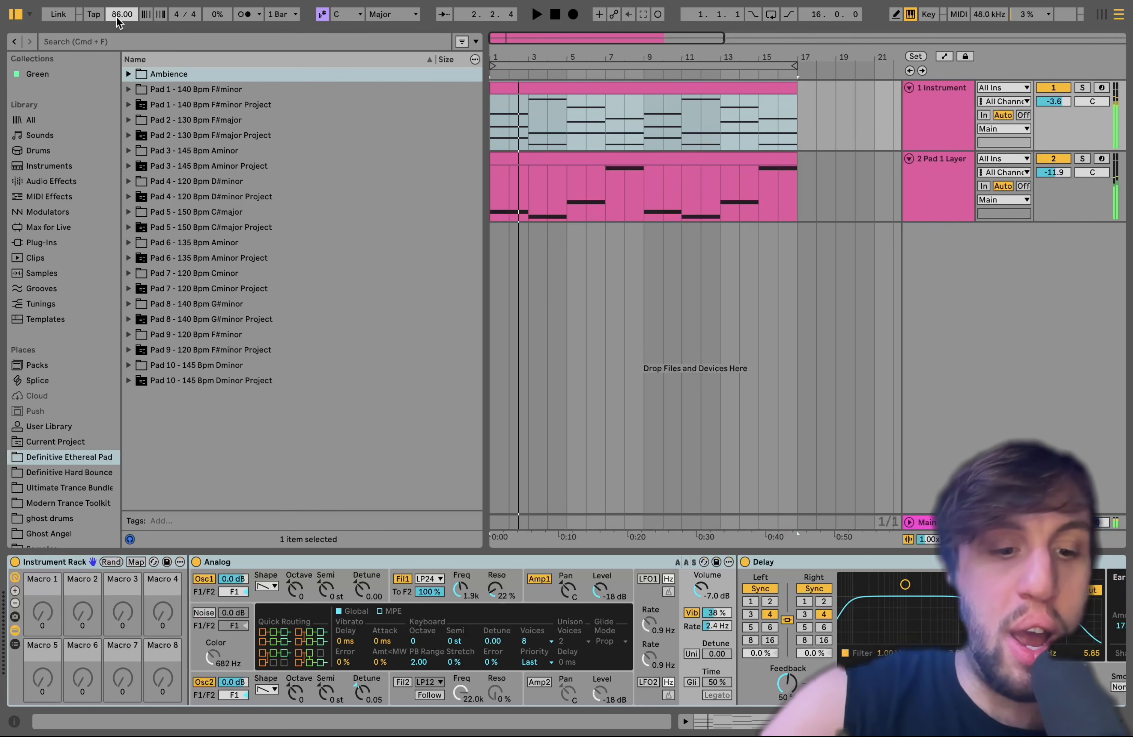
pyautogui.press('super+z')
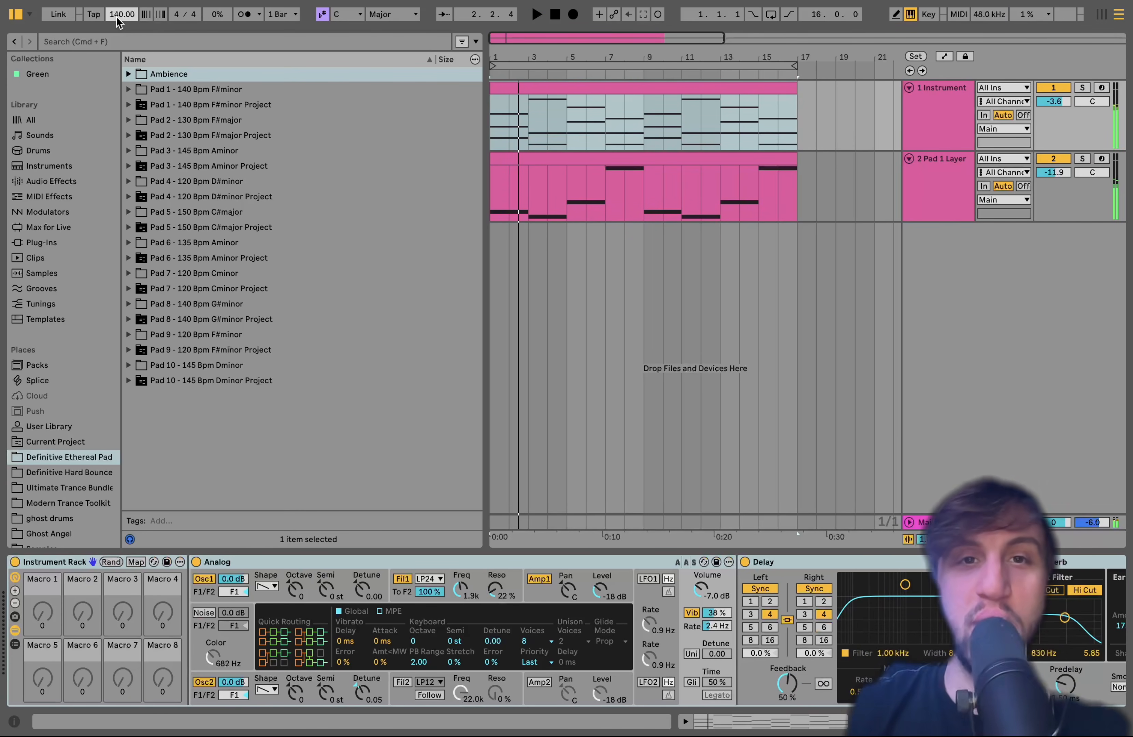
# Solo the 1 Instrument track, open its MIDI clip and listen to the chords from the start
pyautogui.click(544, 91)
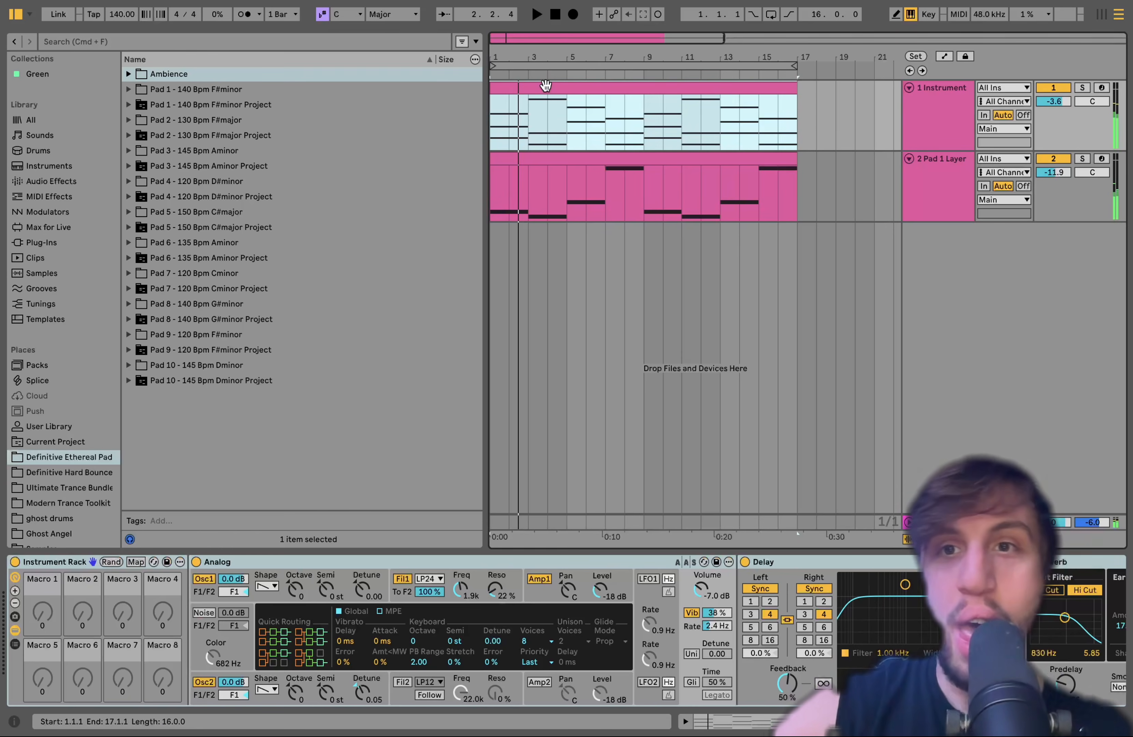
pyautogui.click(1082, 87)
pyautogui.click(920, 122)
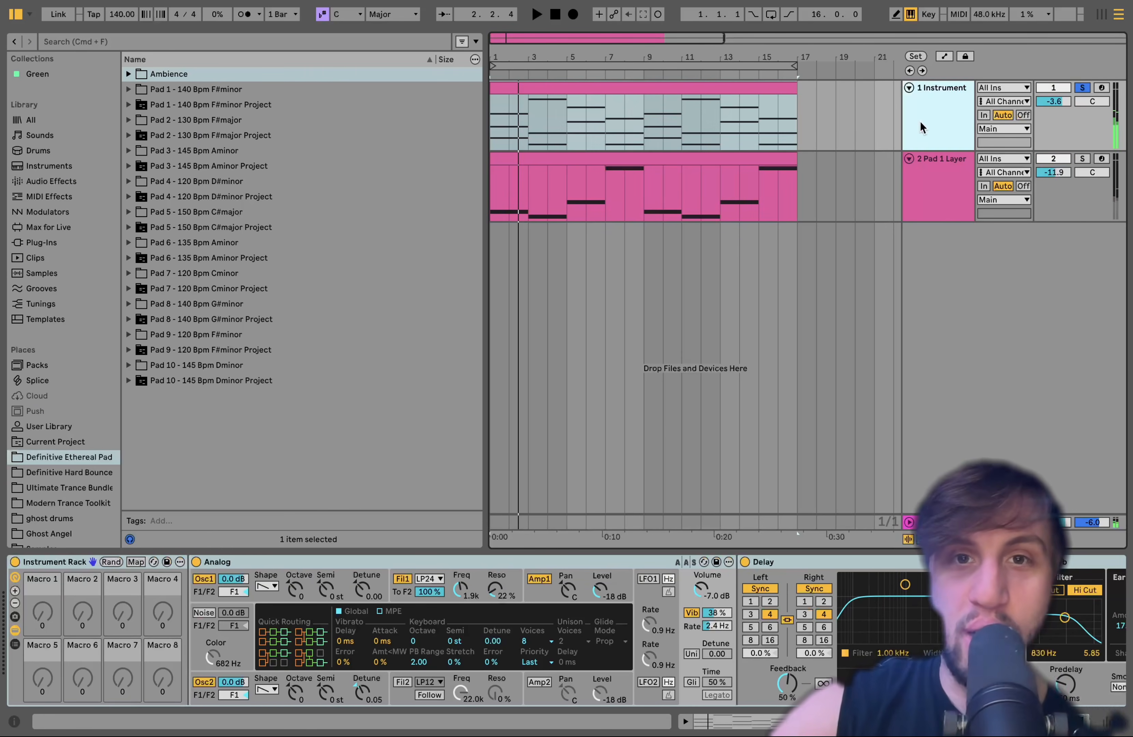
pyautogui.doubleClick(554, 91)
pyautogui.press('space')
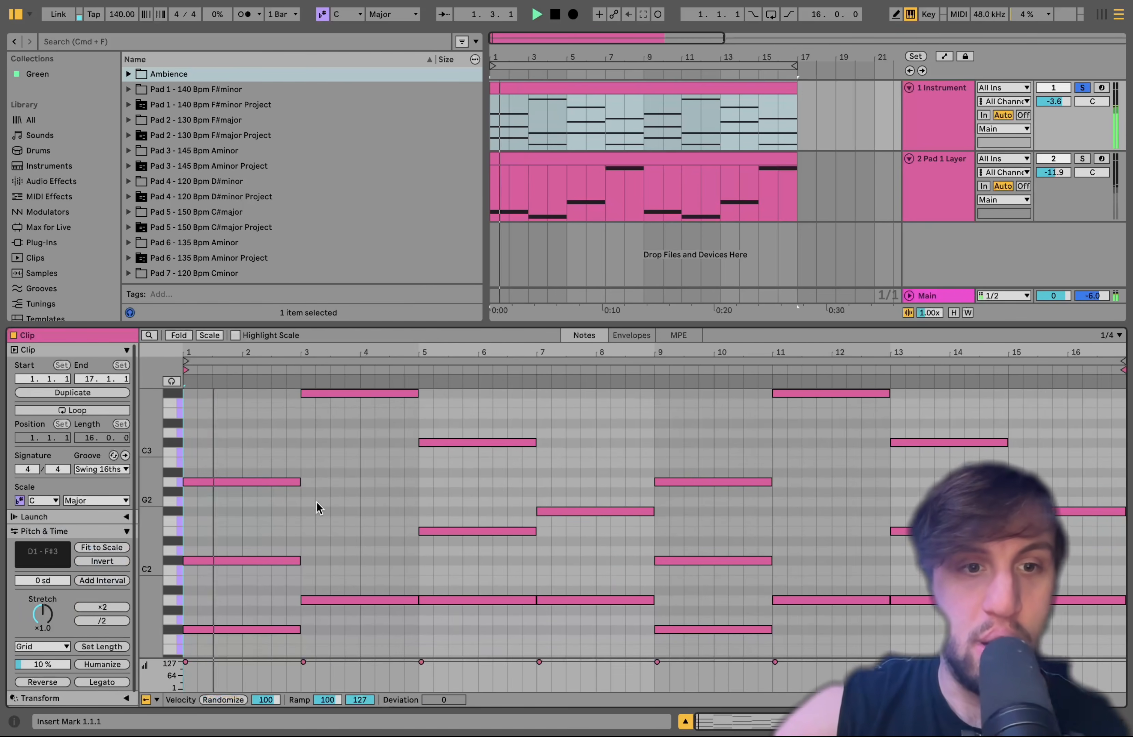
pyautogui.scroll(3, 316, 502)
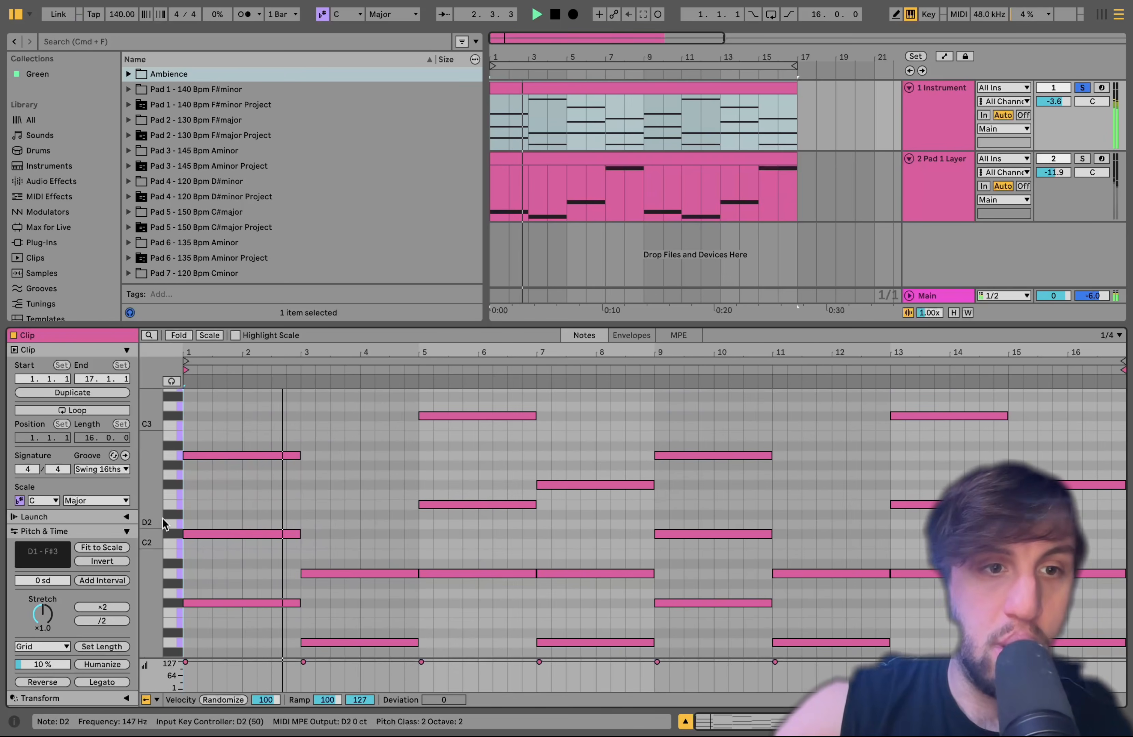
pyautogui.moveTo(152, 529)
pyautogui.mouseDown()
pyautogui.moveTo(140, 529)
pyautogui.moveTo(150, 519)
pyautogui.mouseUp()
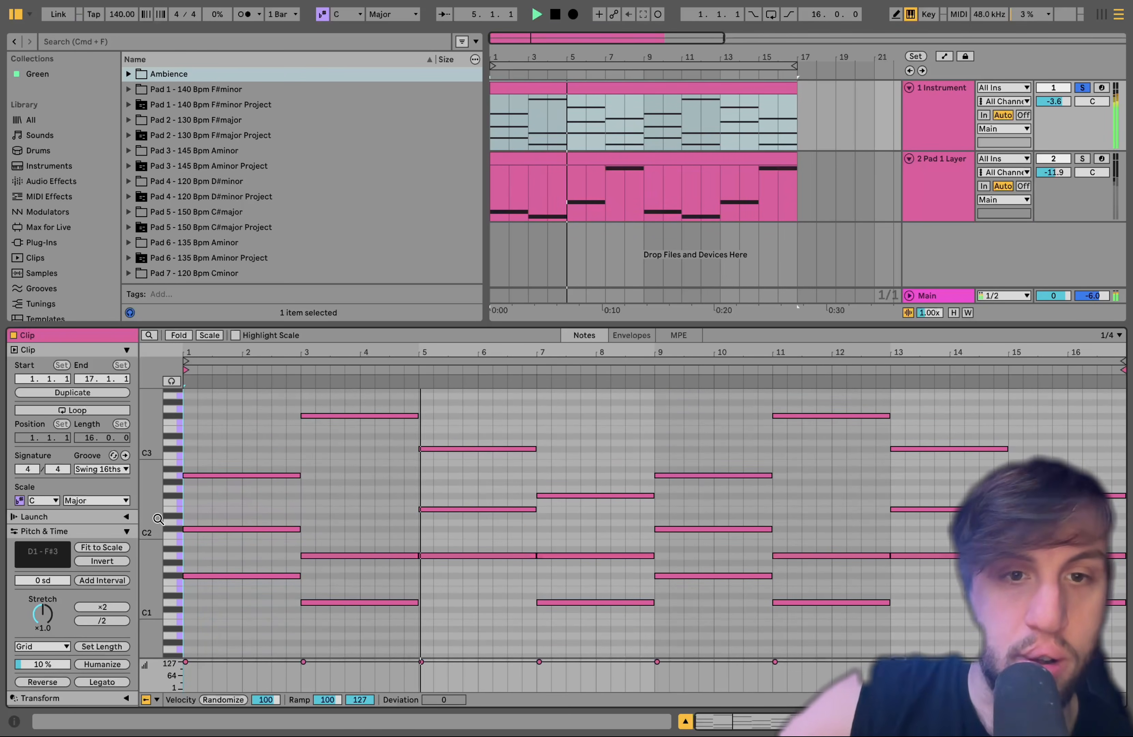
pyautogui.press('space')
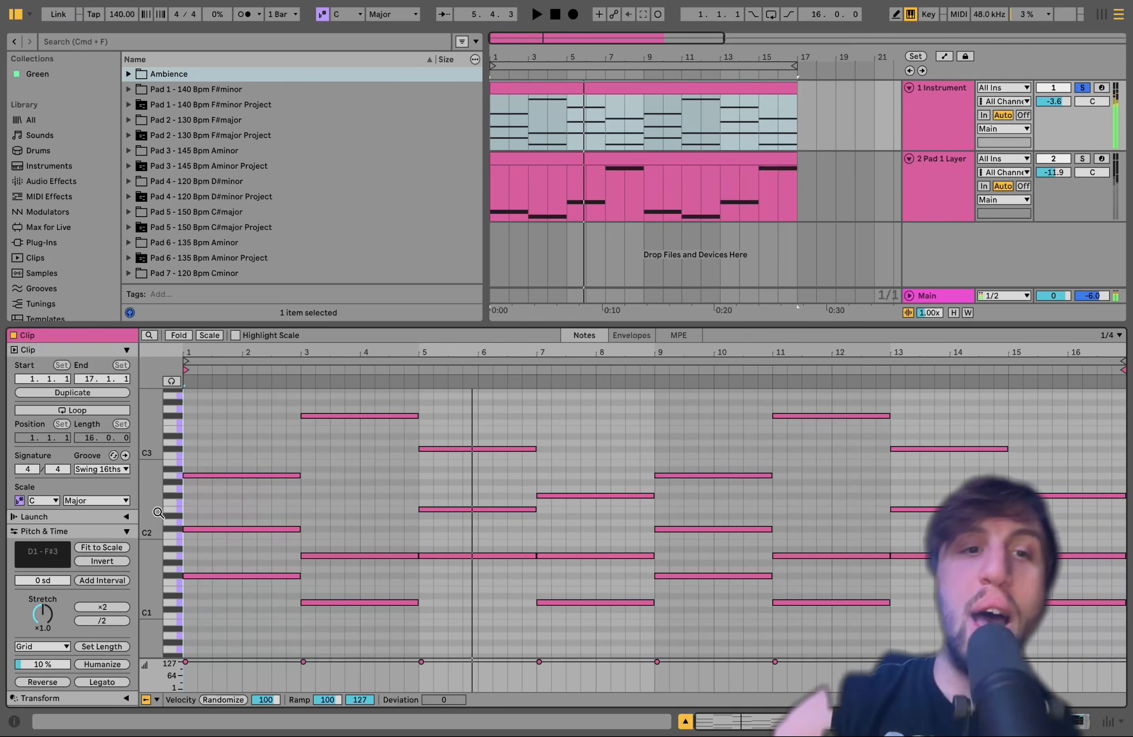
# Switch off the Delay and Reverb effects on the 1 Instrument track
pyautogui.doubleClick(967, 120)
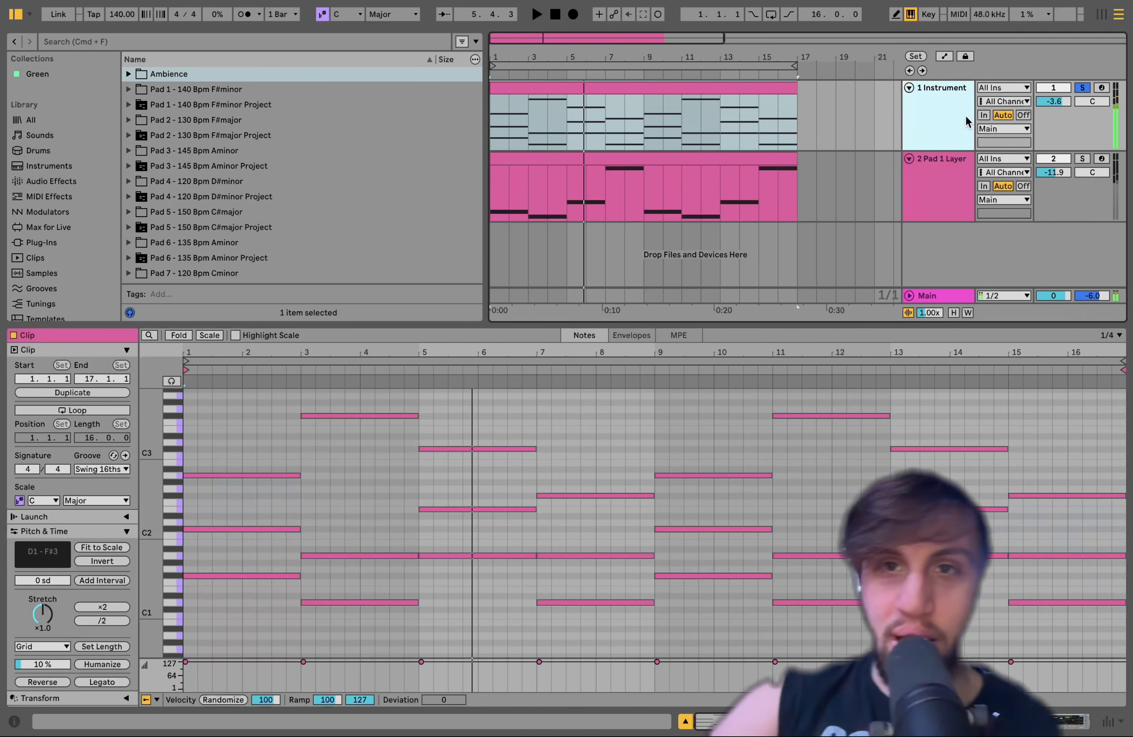
pyautogui.click(789, 560)
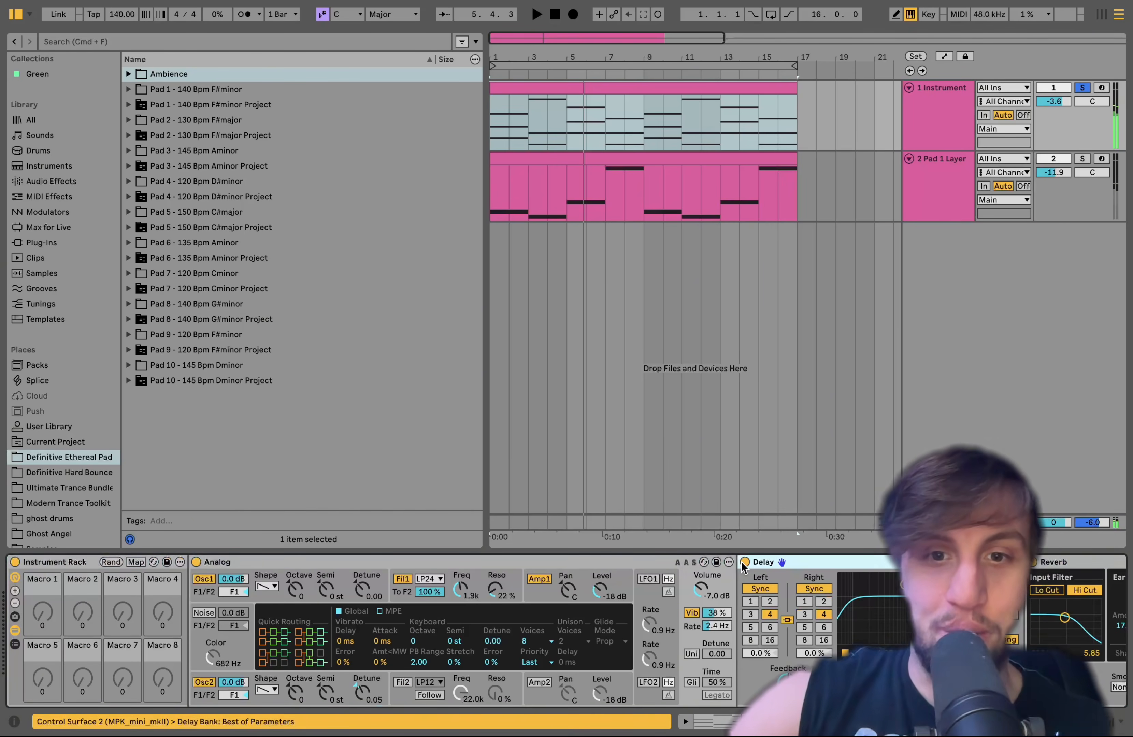
pyautogui.hscroll(5, 741, 562)
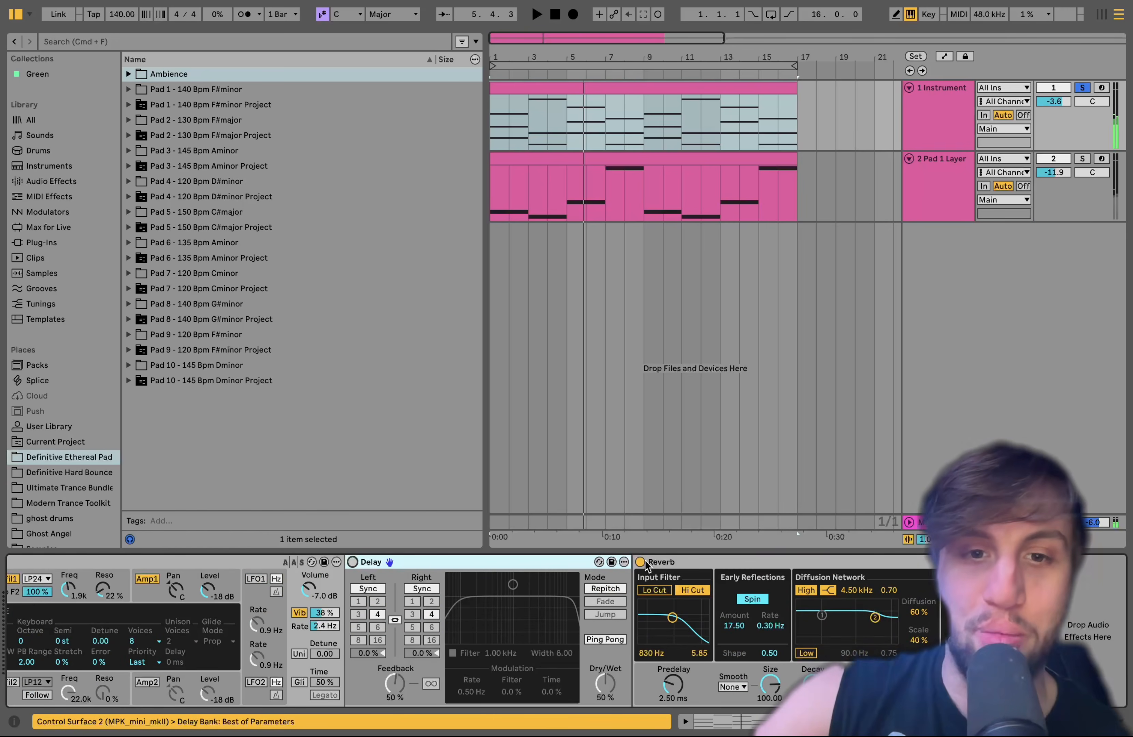
# Reopen the 1 Instrument clip, enable note preview and select the first chord's notes in bars 1 to 2
pyautogui.doubleClick(544, 85)
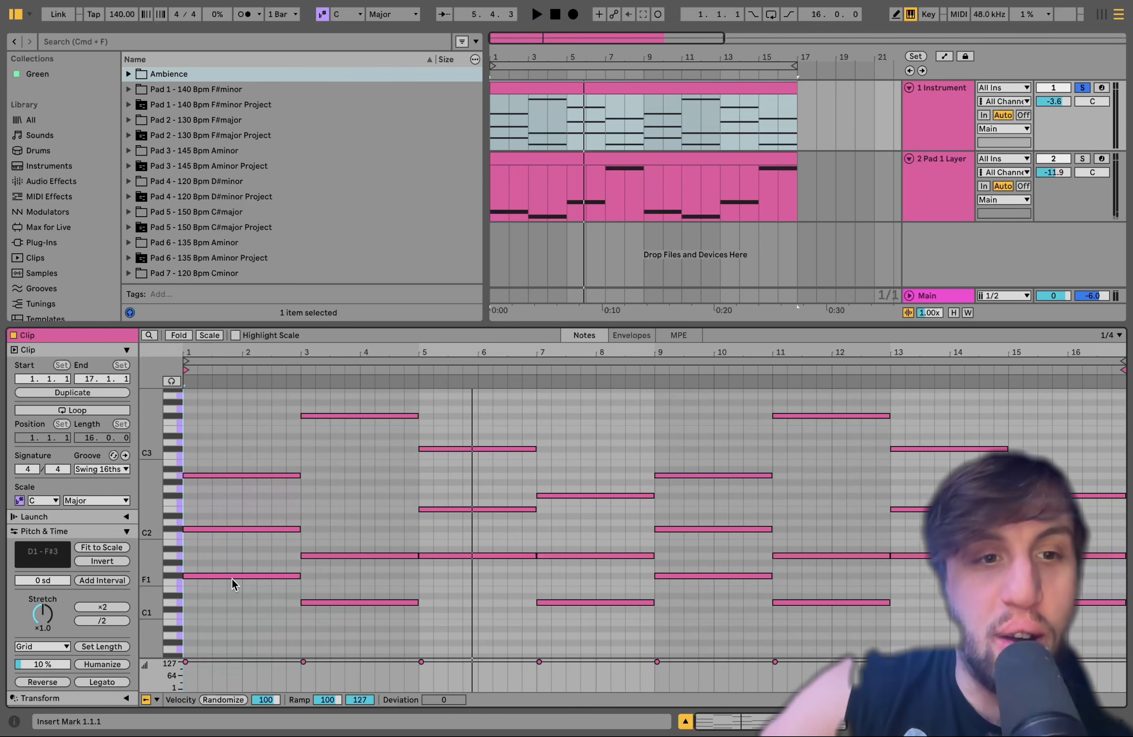
pyautogui.moveTo(233, 587); pyautogui.dragTo(241, 467)
pyautogui.click(173, 381)
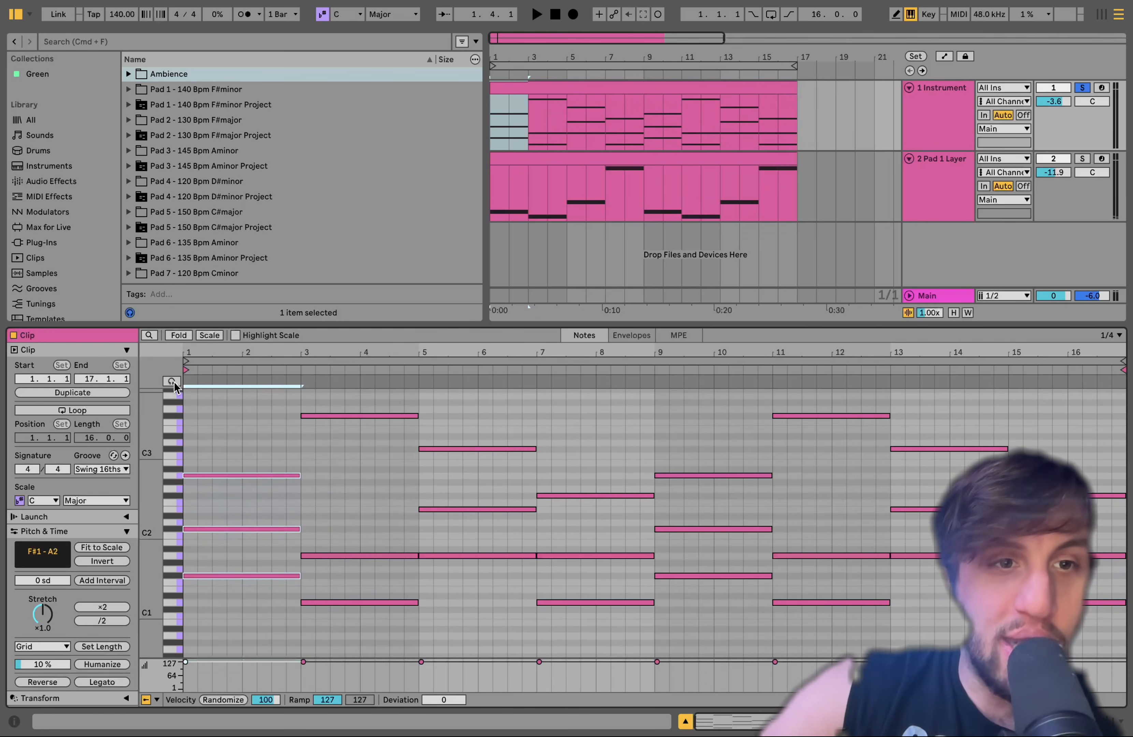
pyautogui.moveTo(247, 595); pyautogui.dragTo(247, 434)
pyautogui.moveTo(248, 439); pyautogui.dragTo(250, 679)
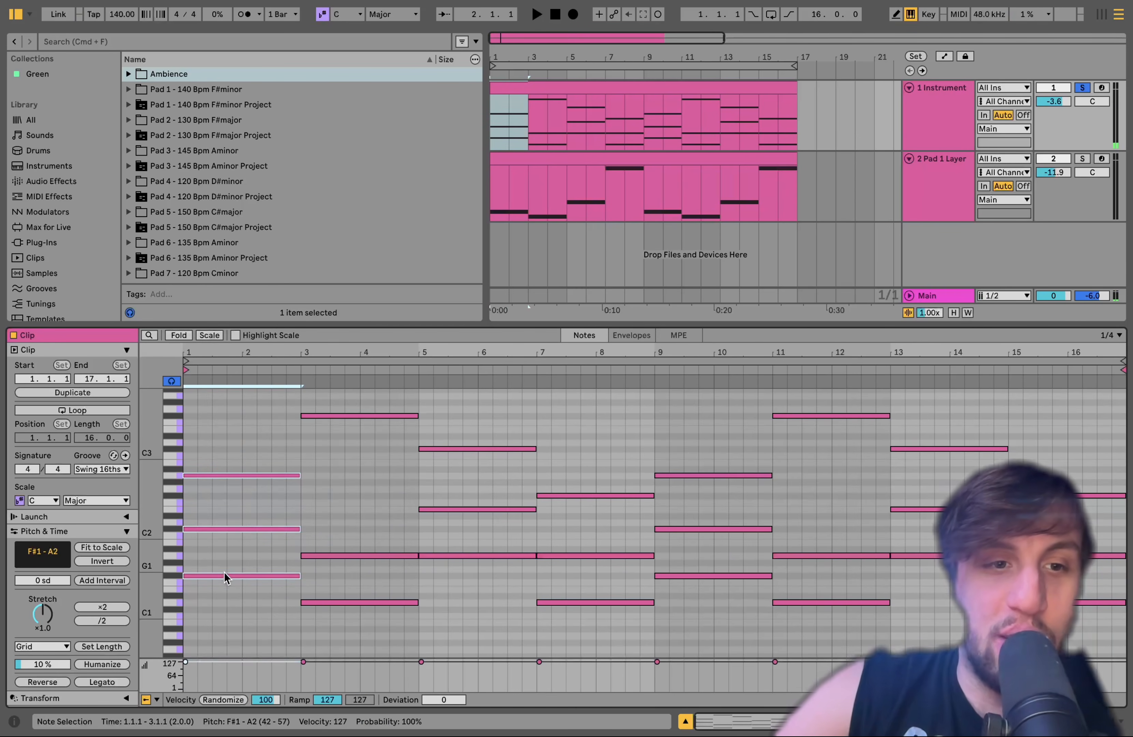
# Audition the first chord with its top note lowered an octave to A1, and restore the note to A2
pyautogui.moveTo(255, 502); pyautogui.dragTo(255, 433)
pyautogui.hotkey('shift', 'Down')
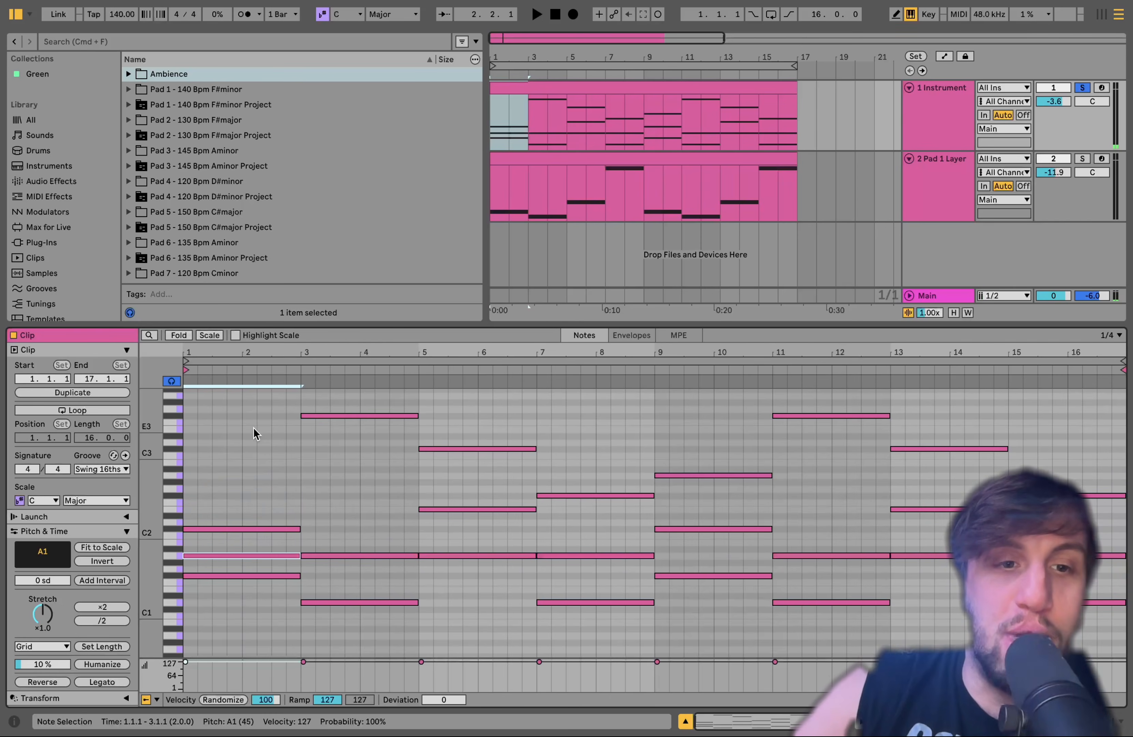
pyautogui.press('space')
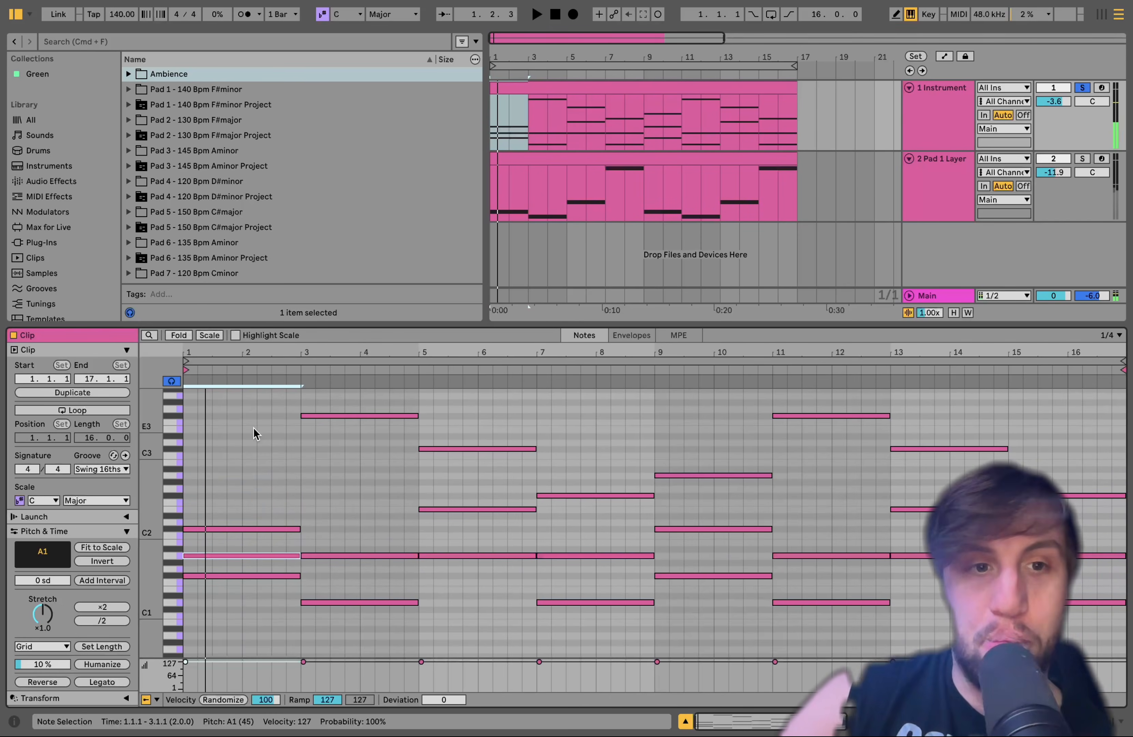
pyautogui.hotkey('shift', 'Up')
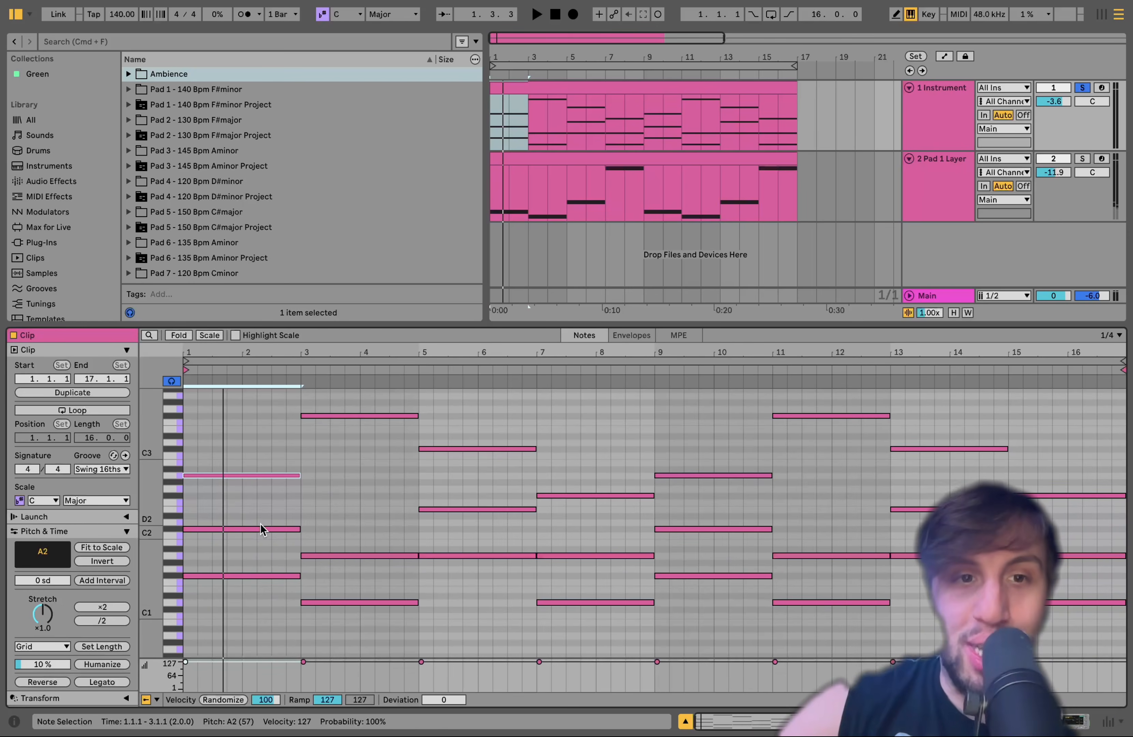
pyautogui.hotkey('shift', 'Down')
pyautogui.press('space')
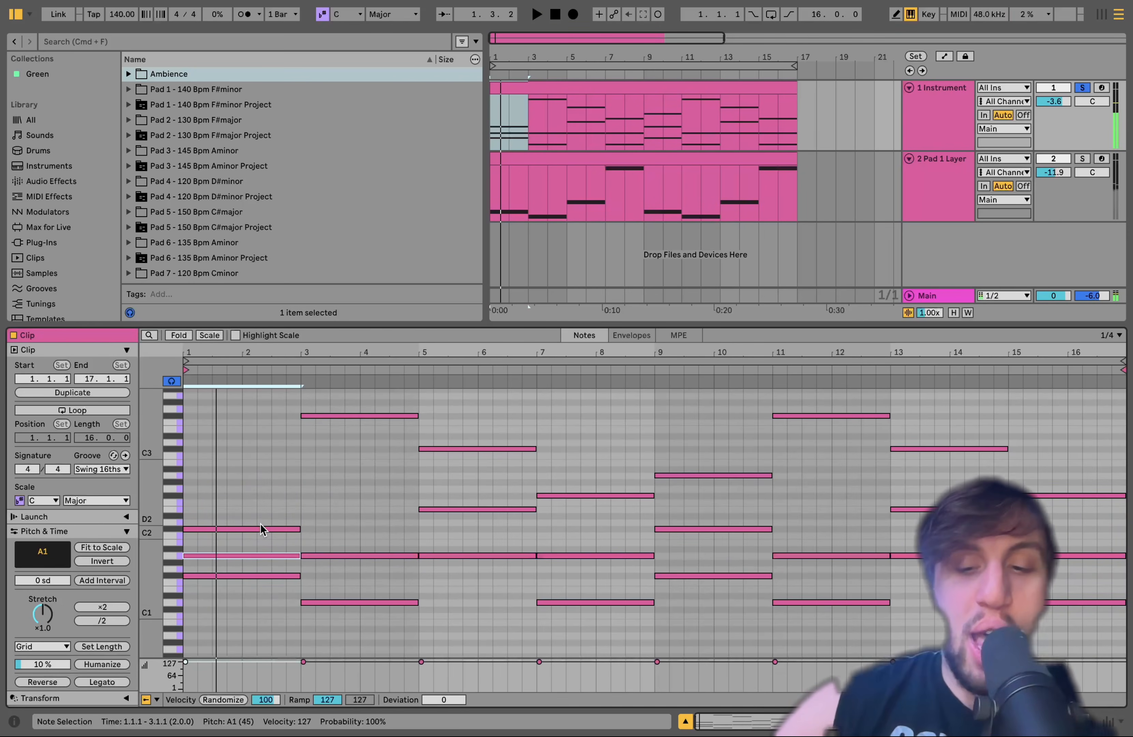
pyautogui.hotkey('shift', 'Up')
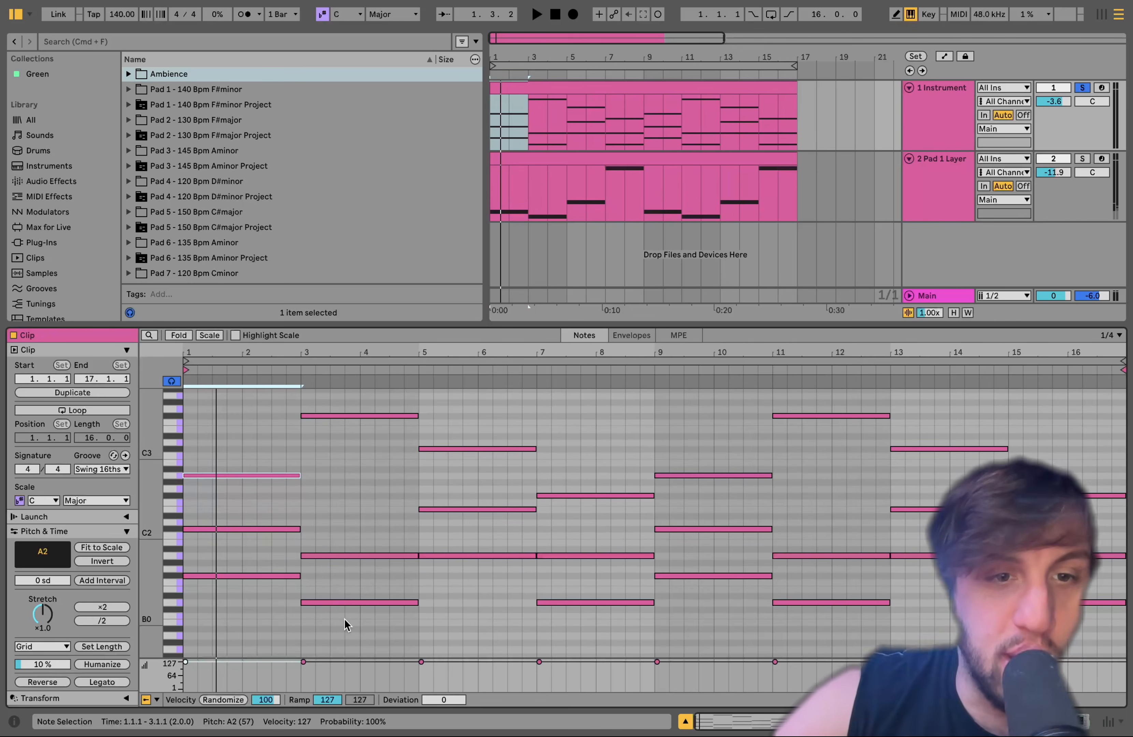
# Audition the second chord's top note lowered by octaves to F#1, and return it to F#3
pyautogui.moveTo(345, 618); pyautogui.dragTo(353, 408)
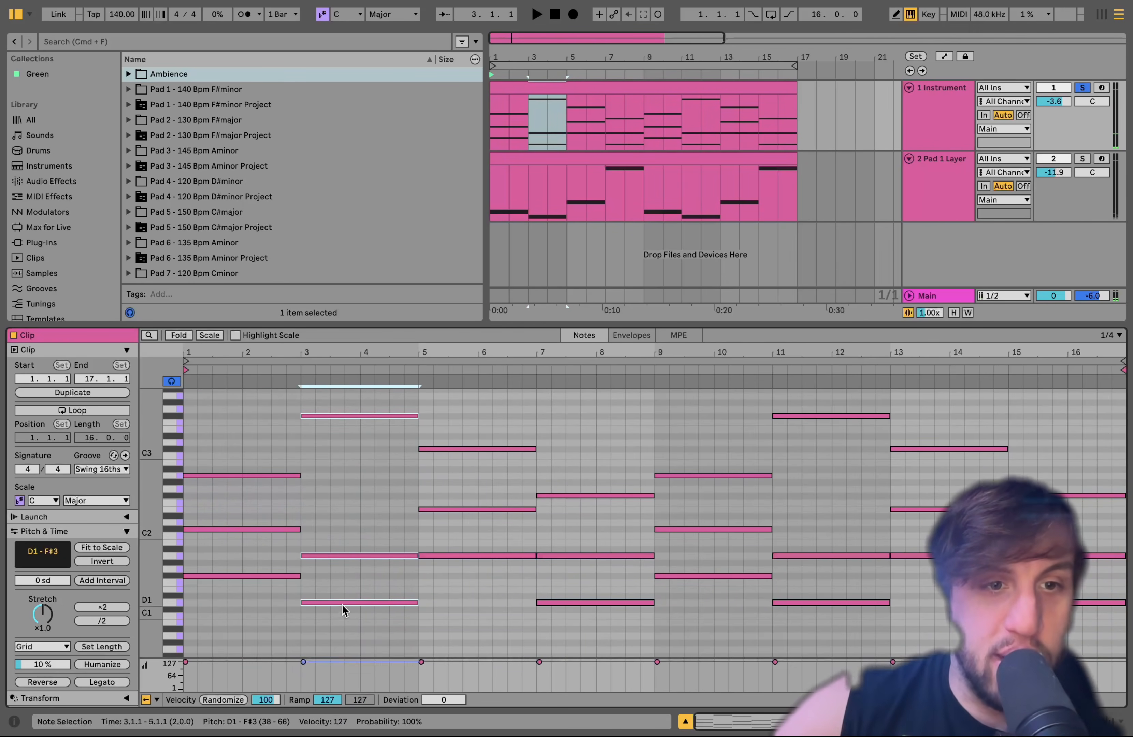
pyautogui.moveTo(369, 455); pyautogui.dragTo(366, 368)
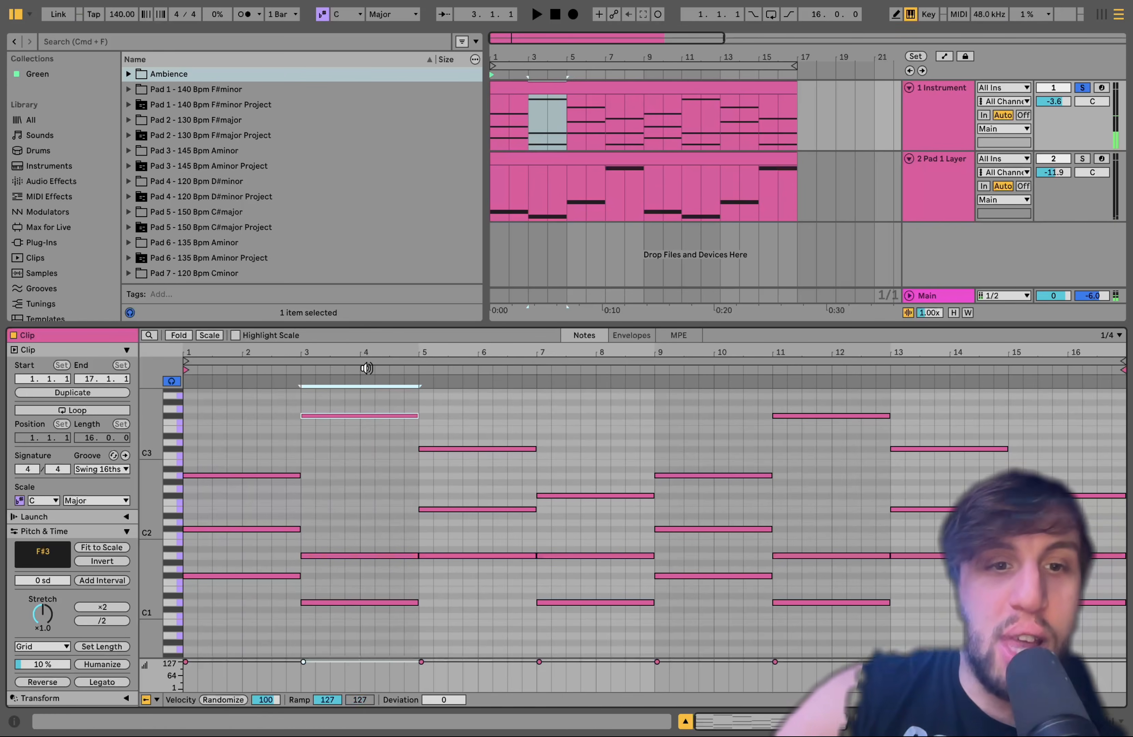
pyautogui.hotkey('shift', 'Up')
pyautogui.hotkey('shift', 'Down')
pyautogui.hotkey('shift', 'Down')
pyautogui.hotkey('shift', 'Down')
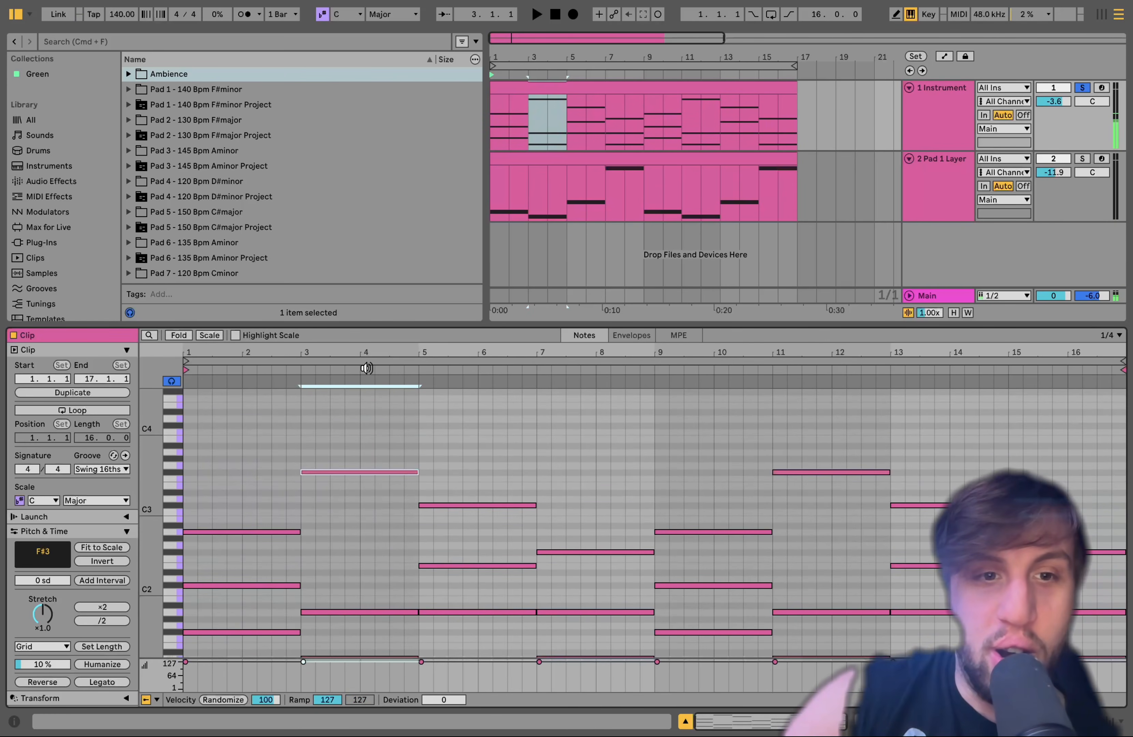
pyautogui.hotkey('shift', 'Up')
pyautogui.hotkey('shift', 'Up')
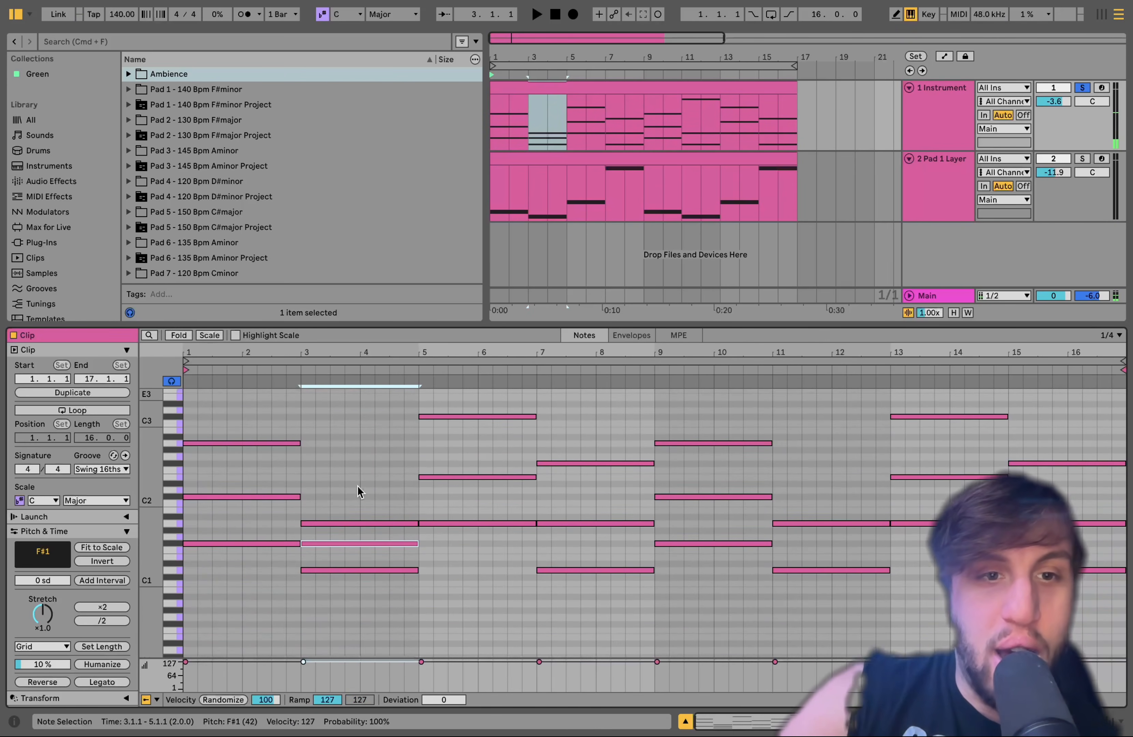
pyautogui.scroll(2, 334, 486)
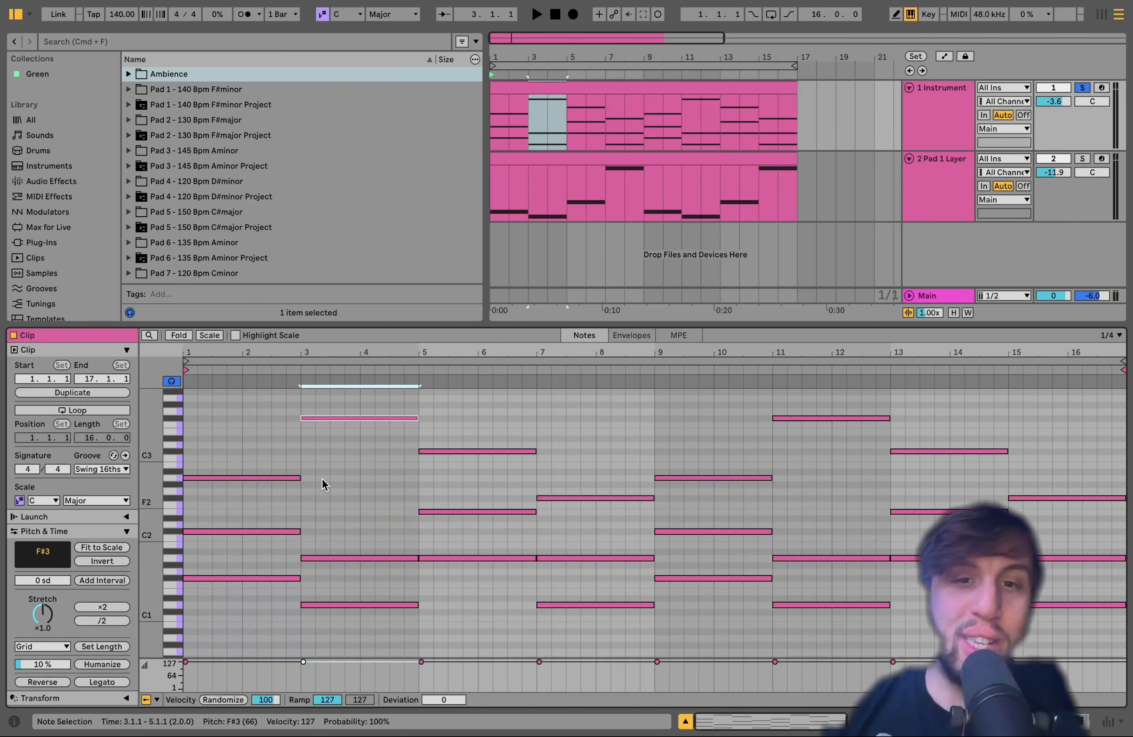
# Examine the note voicings of the third and fourth chords, in bars 5 to 8
pyautogui.moveTo(589, 632); pyautogui.dragTo(588, 449)
pyautogui.moveTo(486, 593); pyautogui.dragTo(485, 436)
pyautogui.moveTo(570, 434); pyautogui.dragTo(573, 627)
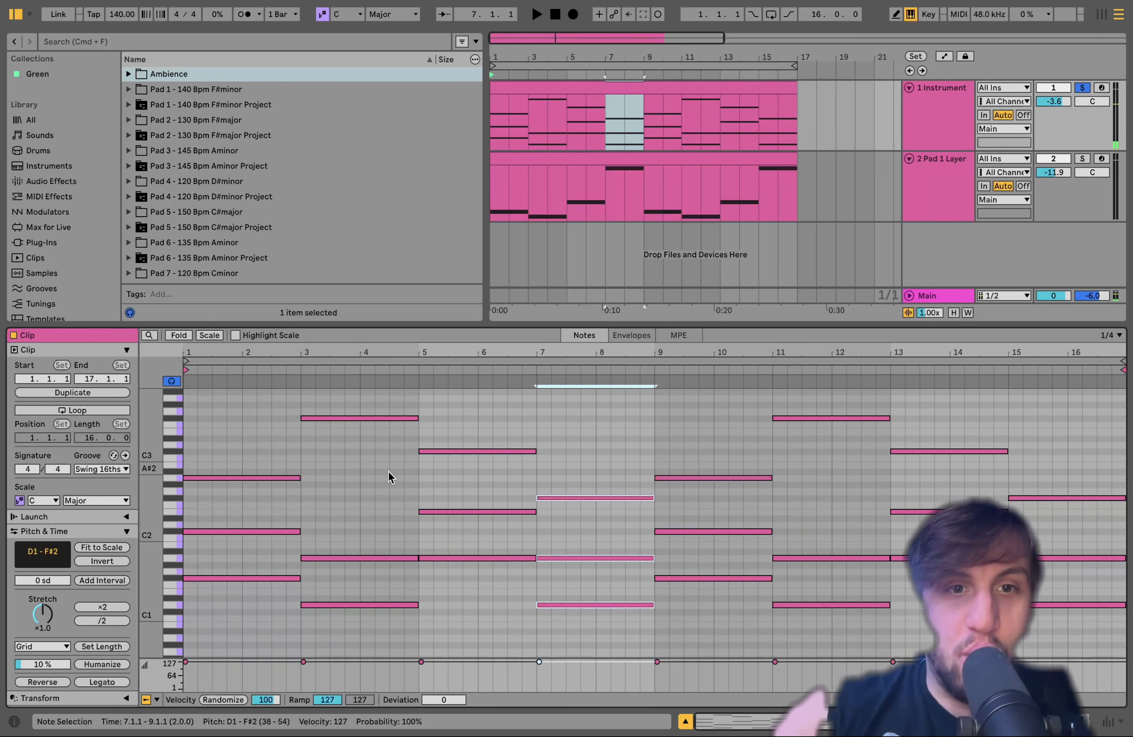
# Compare the second chord's top note one octave lower at F#2, and raise it back to F#3
pyautogui.moveTo(390, 473); pyautogui.dragTo(381, 388)
pyautogui.hotkey('shift', 'Down')
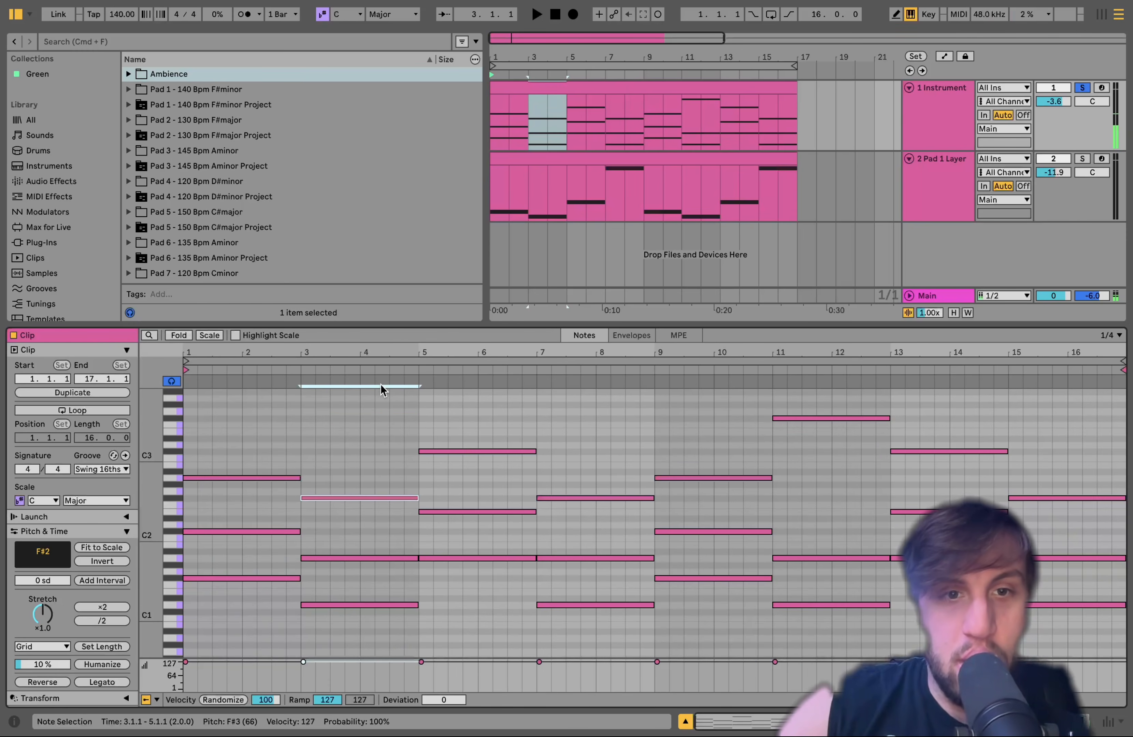
pyautogui.hotkey('shift', 'Up')
# Preview the fourth and third chords, play the progression from the start and highlight the chords in bars 3 to 8
pyautogui.moveTo(589, 464); pyautogui.dragTo(589, 654)
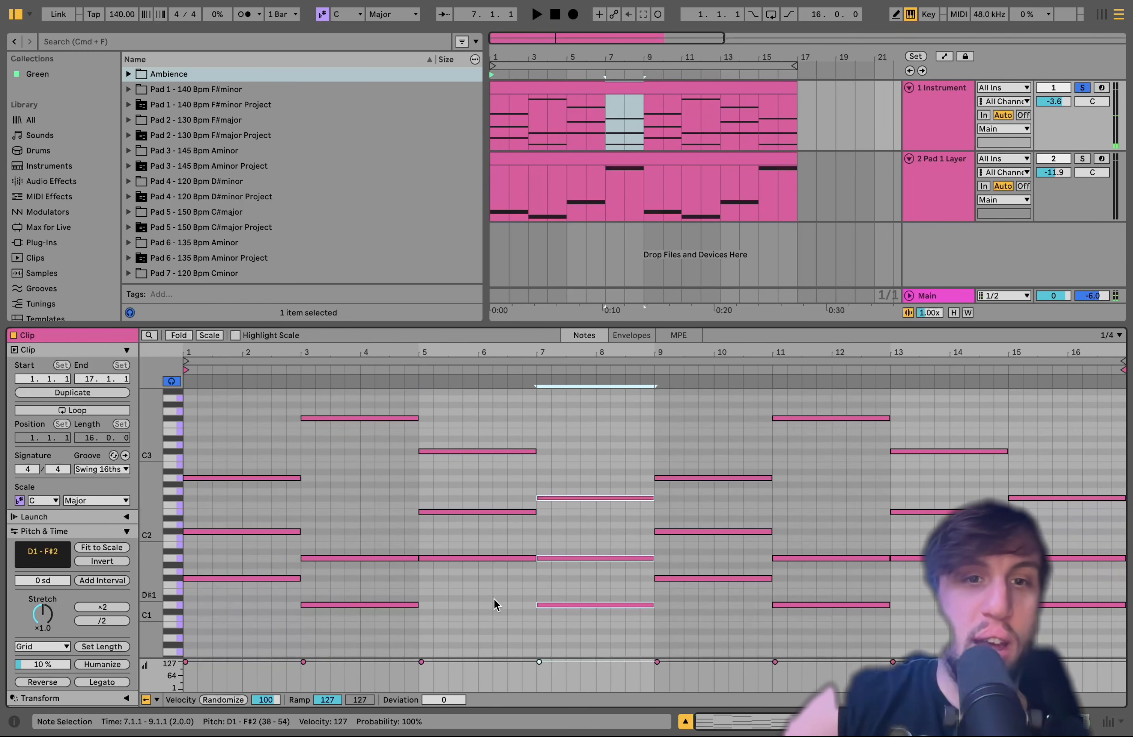
pyautogui.moveTo(484, 599); pyautogui.dragTo(488, 433)
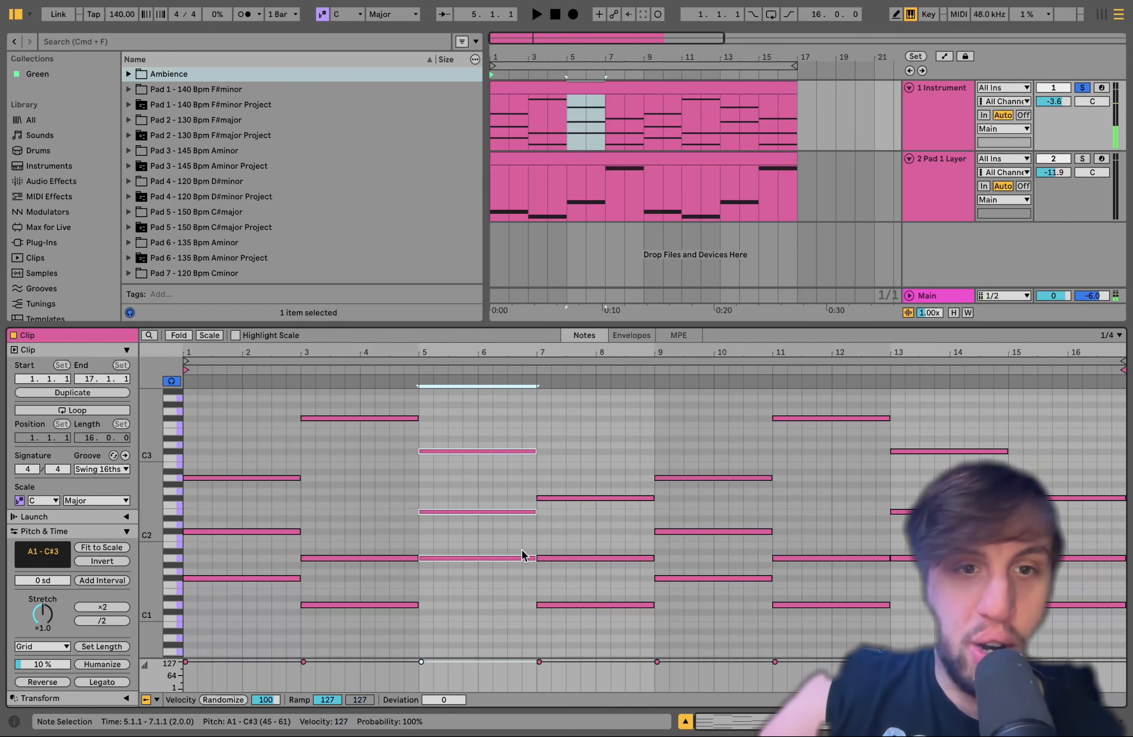
pyautogui.press('space')
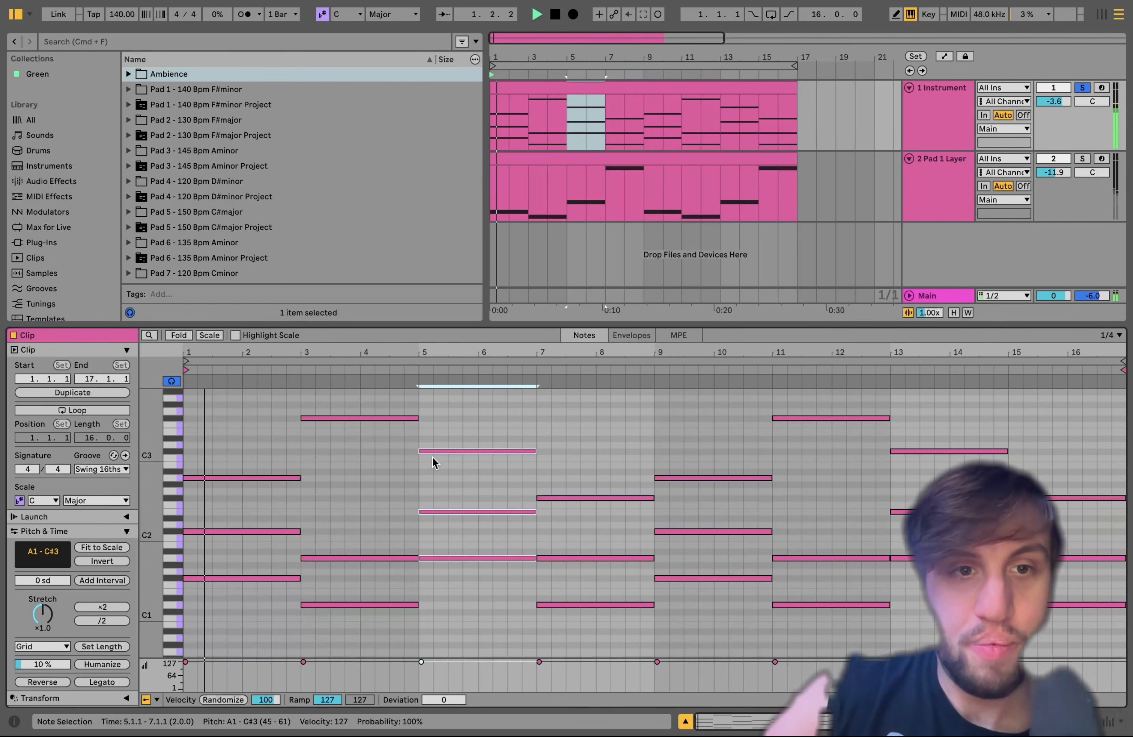
pyautogui.moveTo(397, 422); pyautogui.dragTo(555, 670)
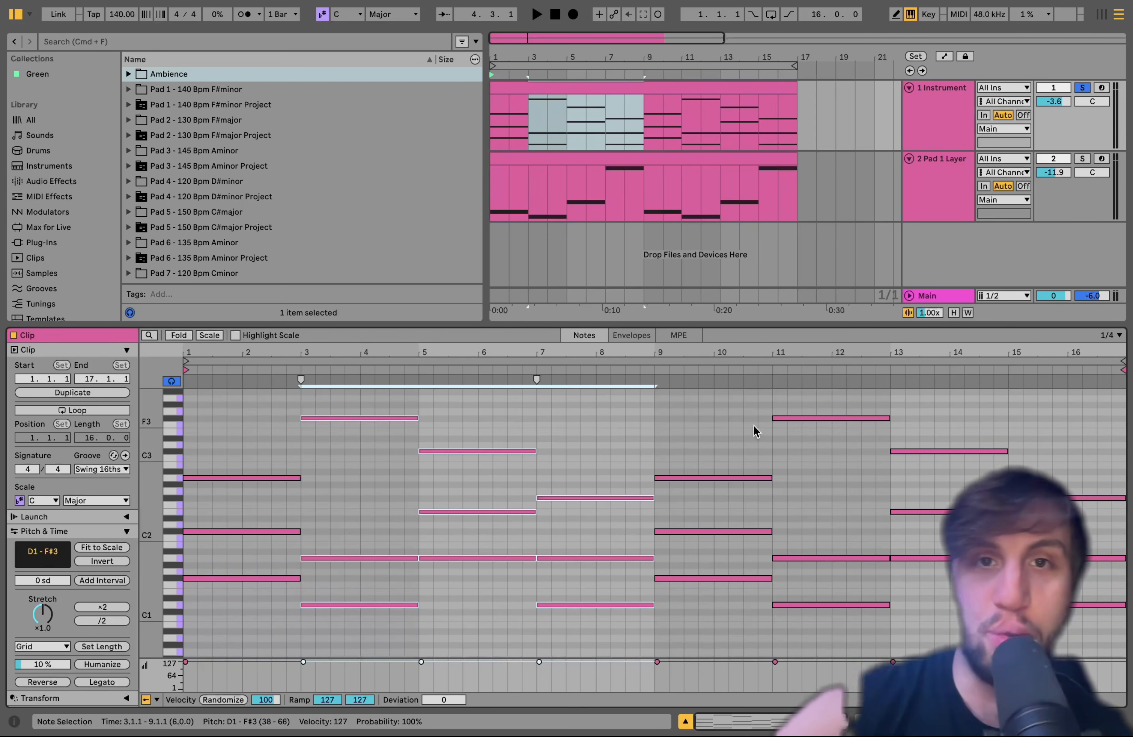
# Inspect the first track's Analog synth, including its Filter 1 settings, and play the dry pad sound
pyautogui.click(940, 106)
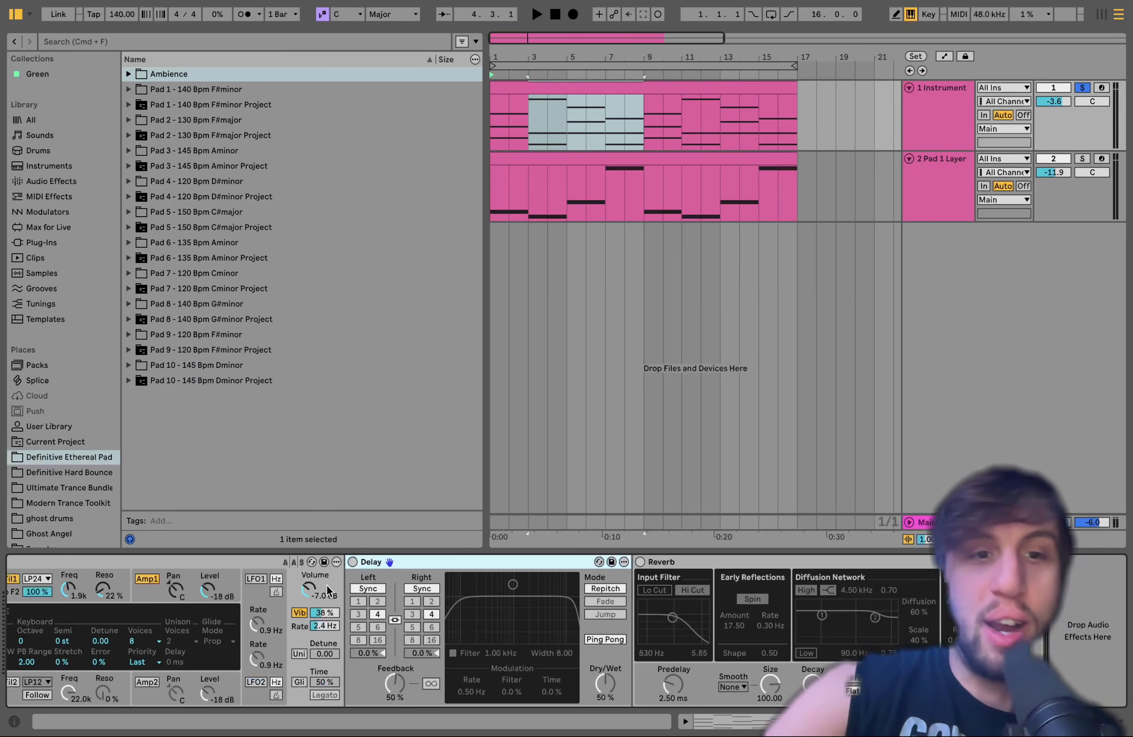
pyautogui.hscroll(-10, 315, 589)
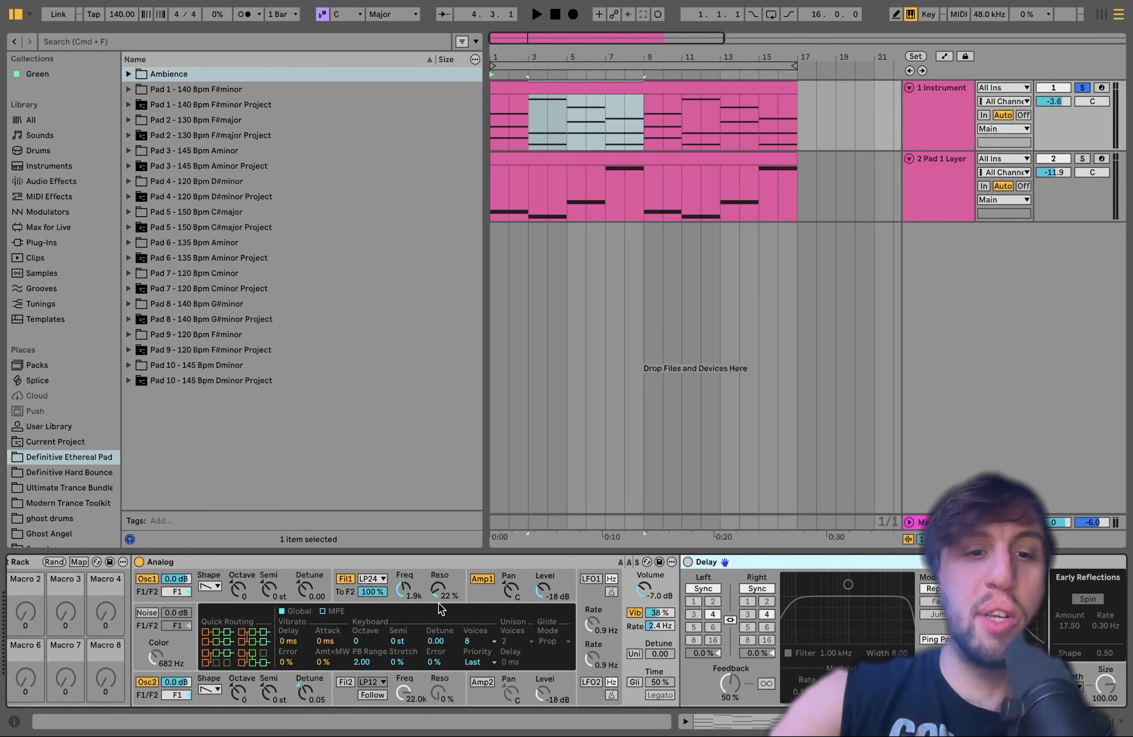
pyautogui.hscroll(-4, 438, 603)
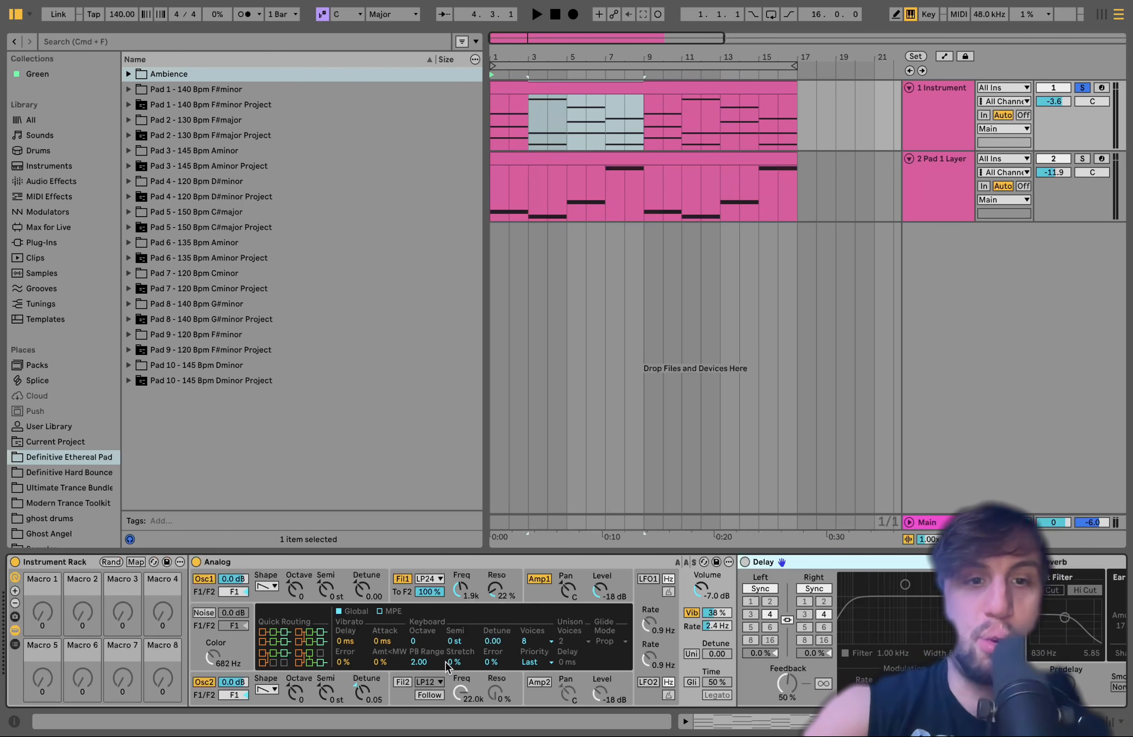
pyautogui.press('space')
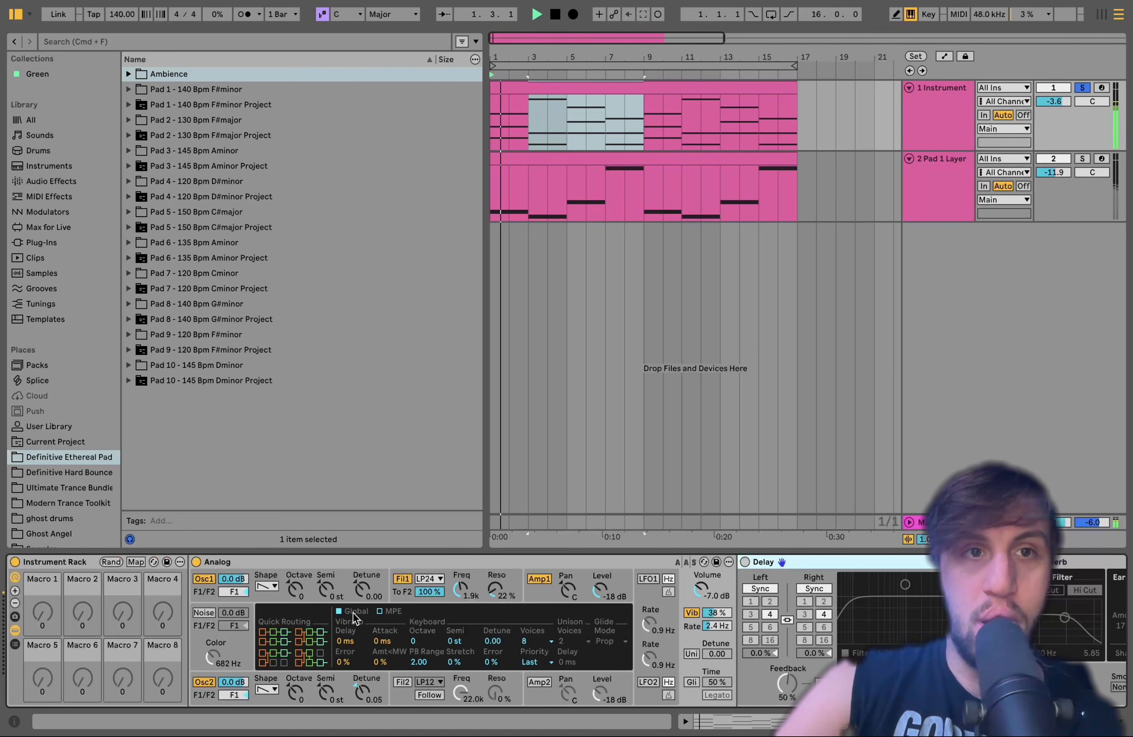
pyautogui.click(530, 120)
pyautogui.click(529, 117)
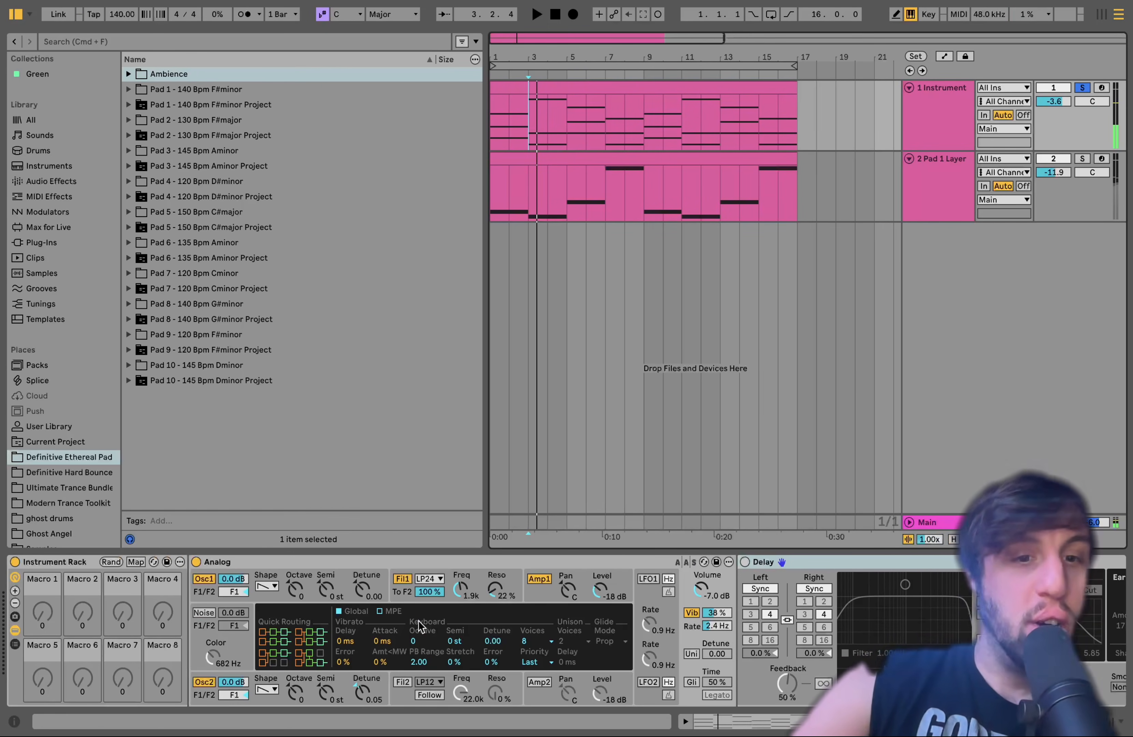
pyautogui.click(477, 588)
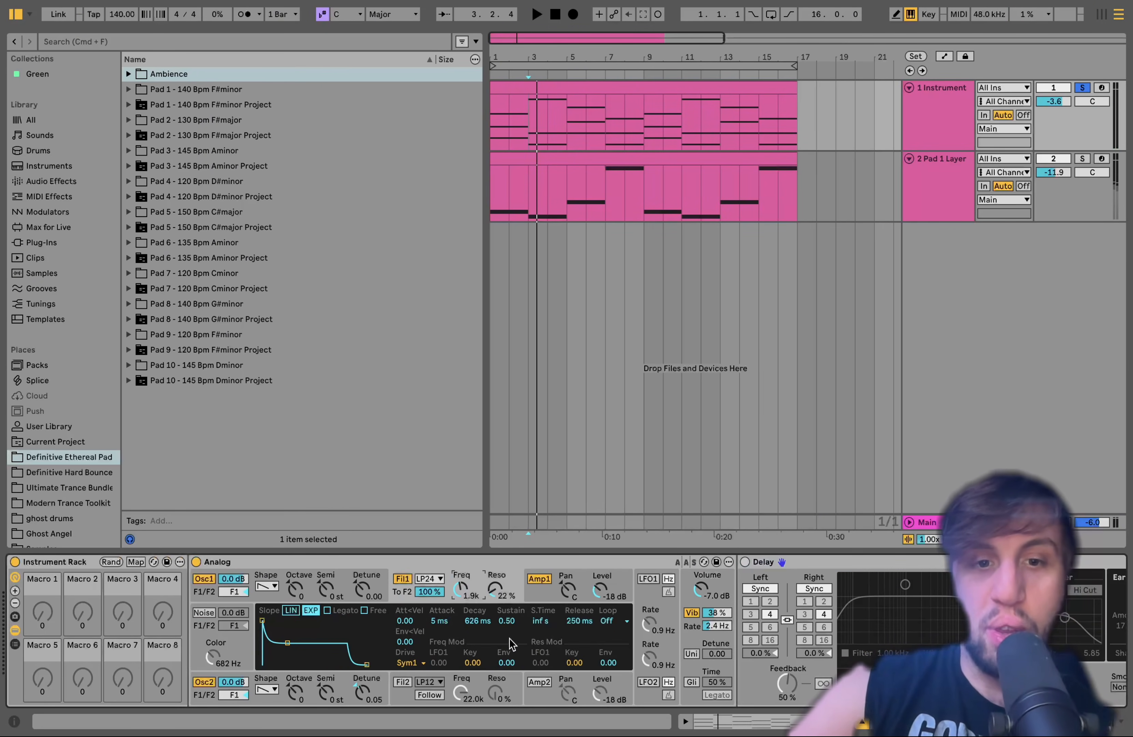
# Switch on the Delay and Reverb after the Analog synth and audition the chord progression through both effects
pyautogui.hscroll(5, 478, 632)
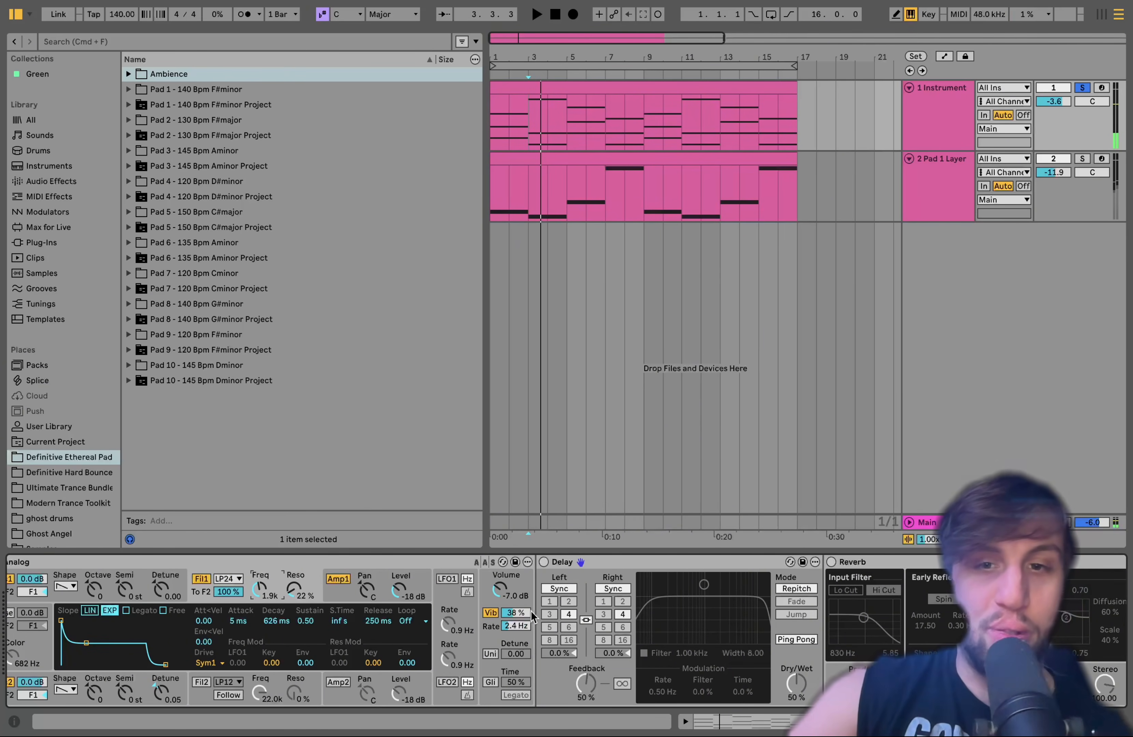
pyautogui.click(564, 561)
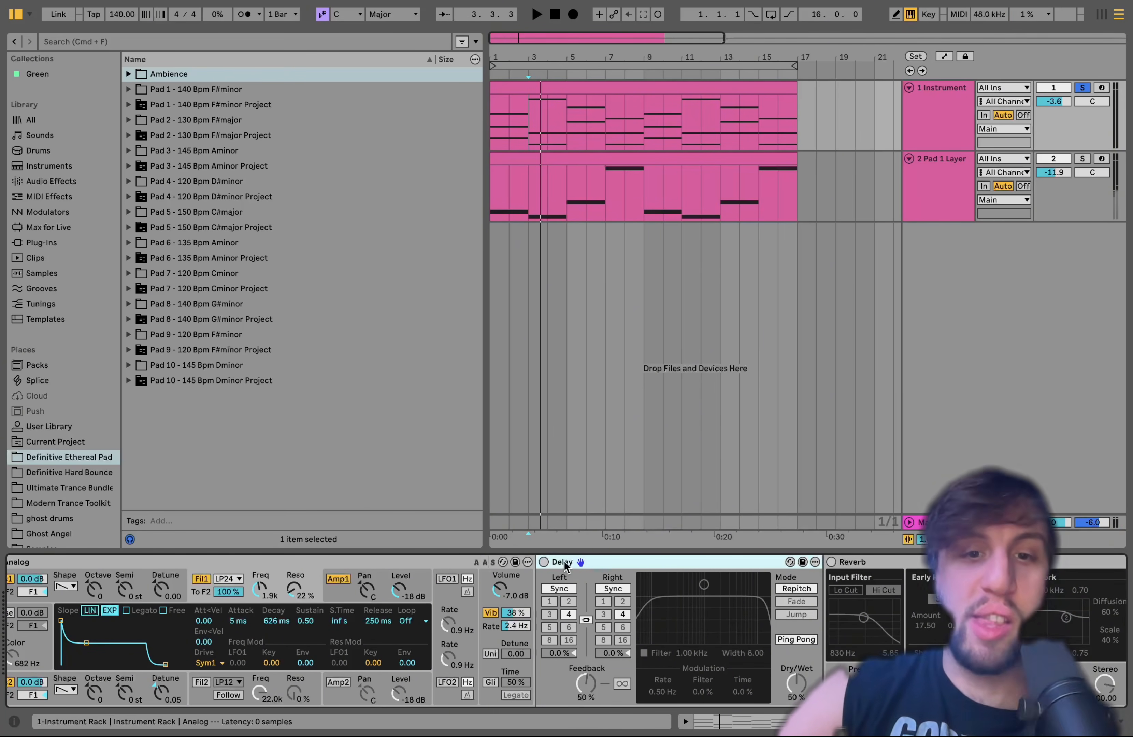
pyautogui.click(543, 562)
pyautogui.hscroll(4, 650, 579)
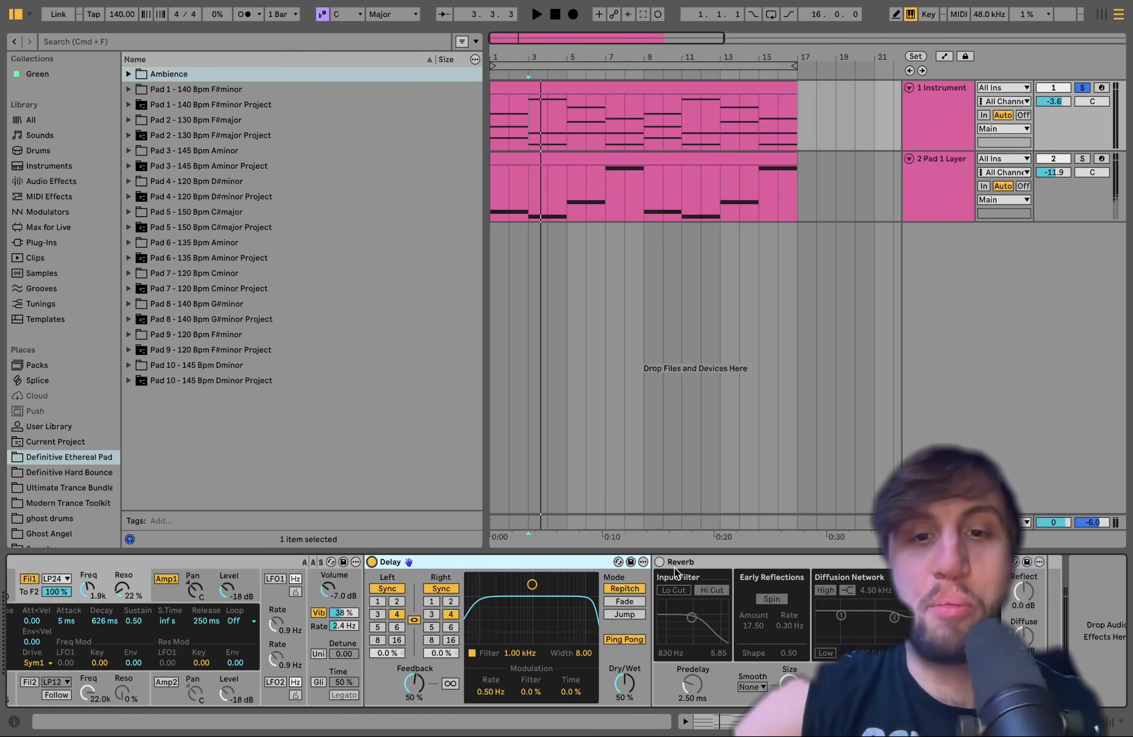
pyautogui.click(659, 562)
pyautogui.press('space')
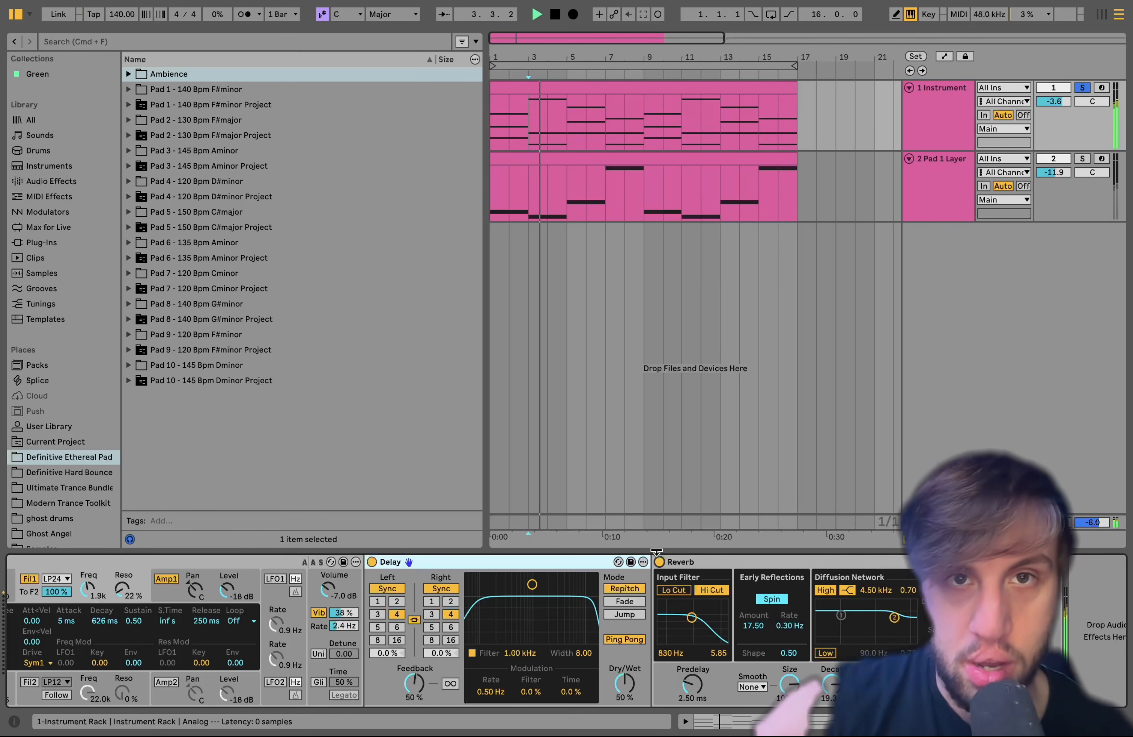
pyautogui.click(576, 86)
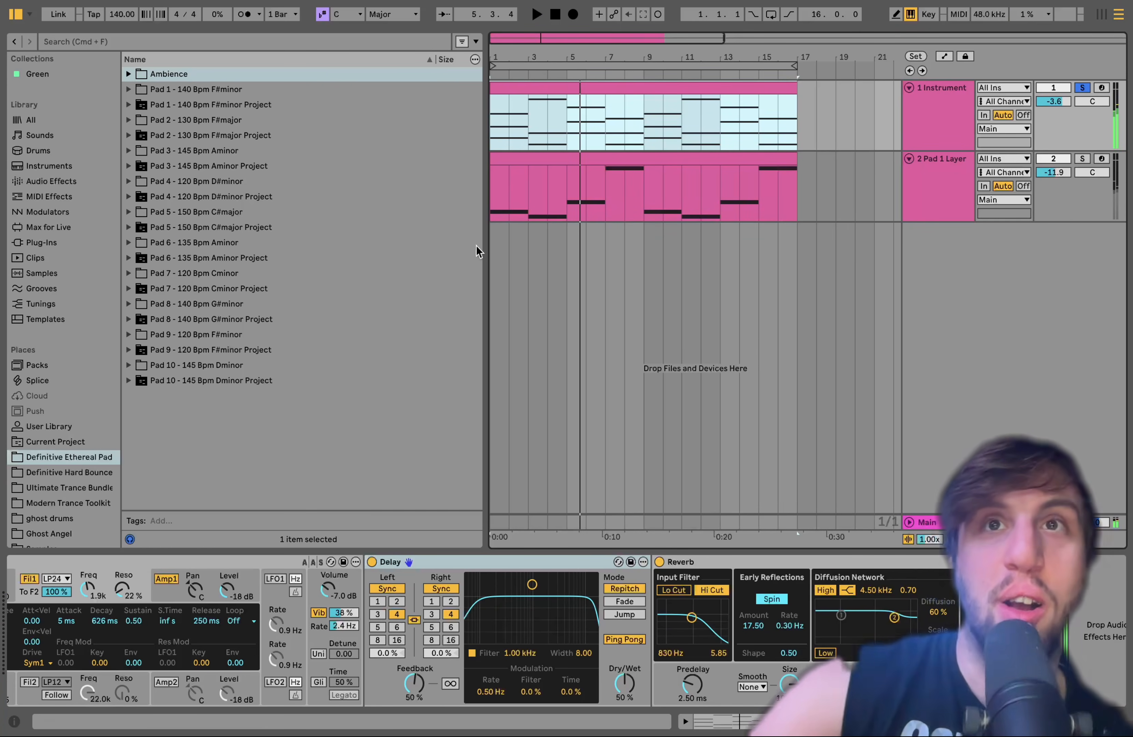
pyautogui.click(509, 137)
pyautogui.press('space')
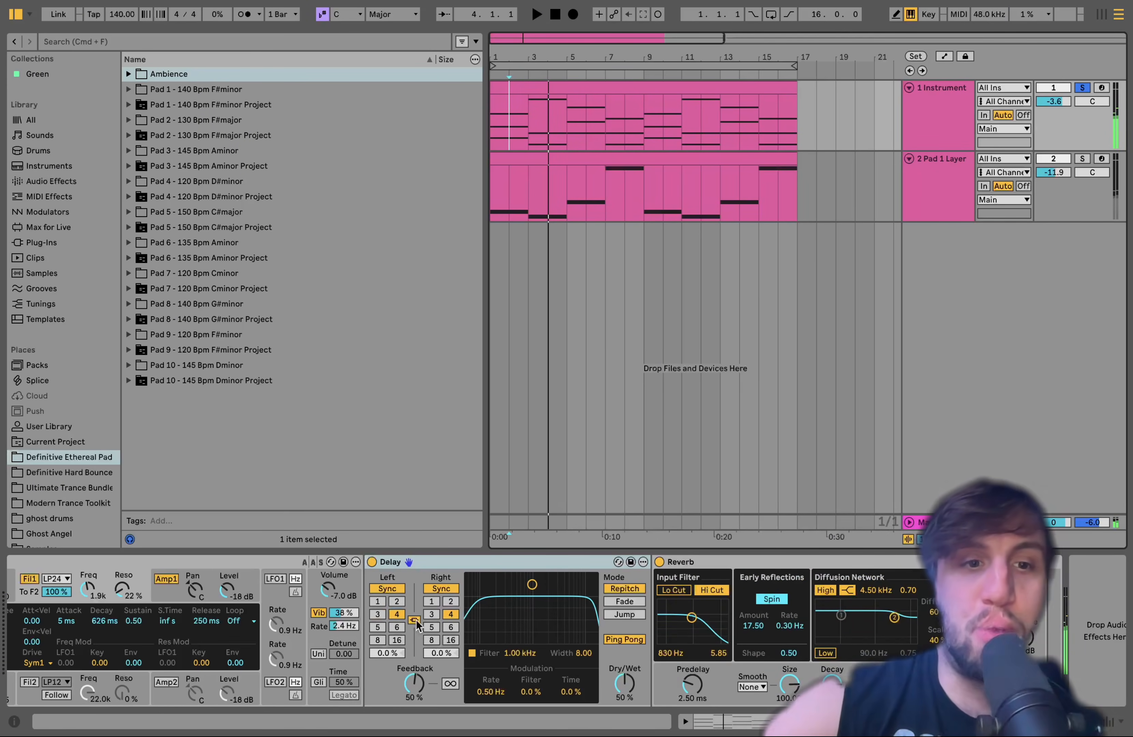
# Bypass the Delay and Reverb again, display the Osc1 pitch envelope settings and play the dry chords
pyautogui.hscroll(-5, 416, 622)
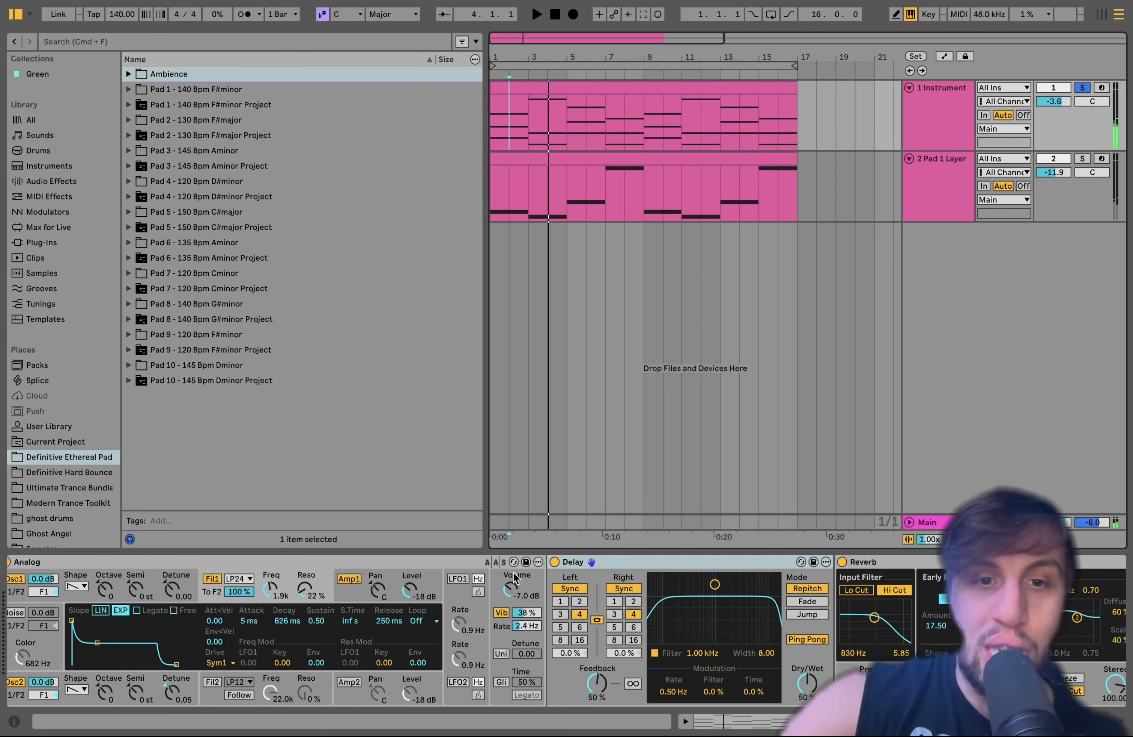
pyautogui.click(555, 562)
pyautogui.click(842, 563)
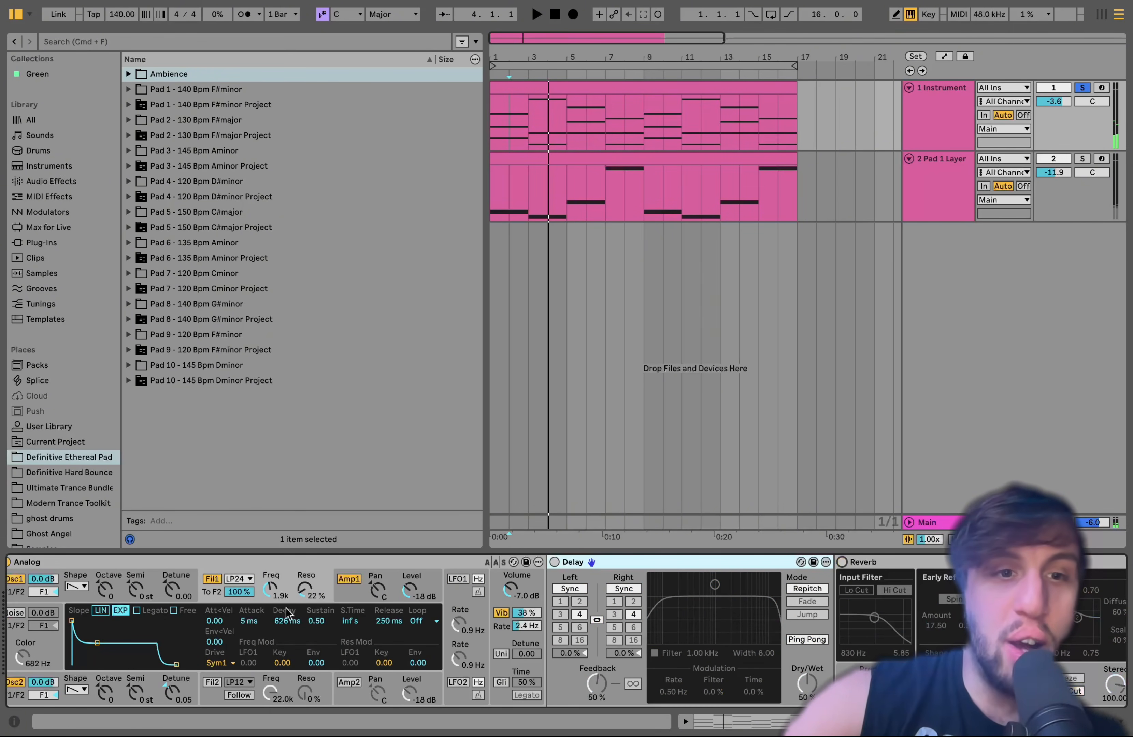
pyautogui.click(105, 594)
pyautogui.hscroll(-5, 123, 616)
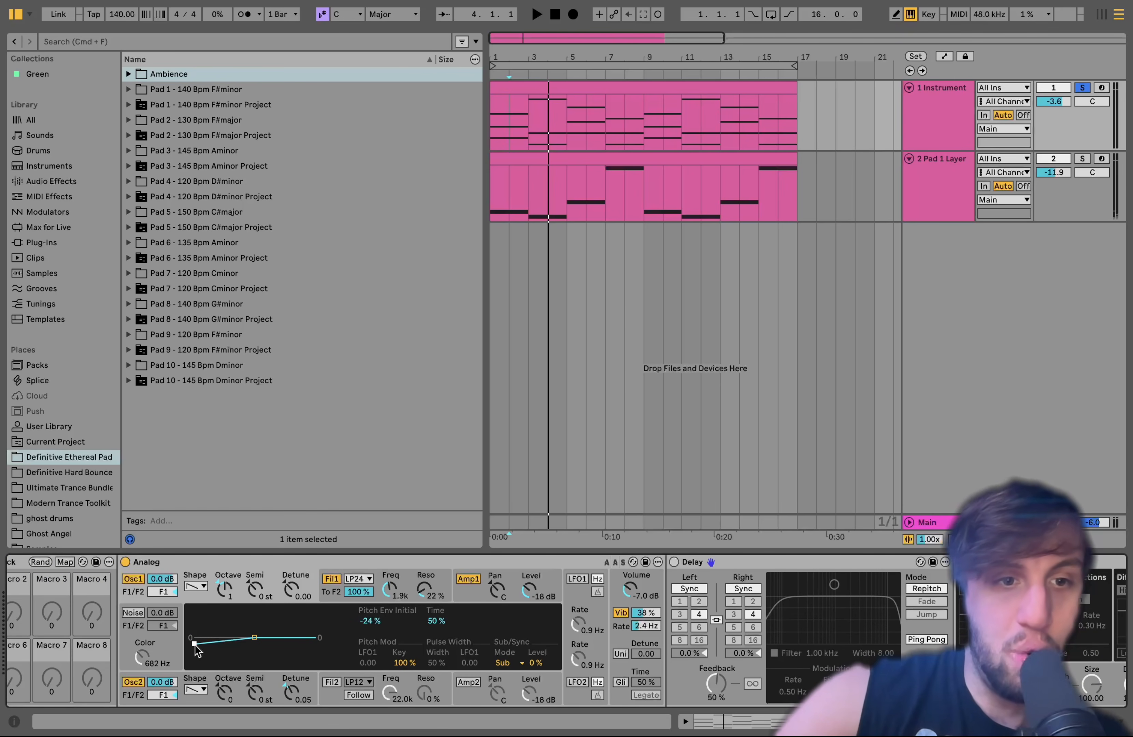
pyautogui.press('space')
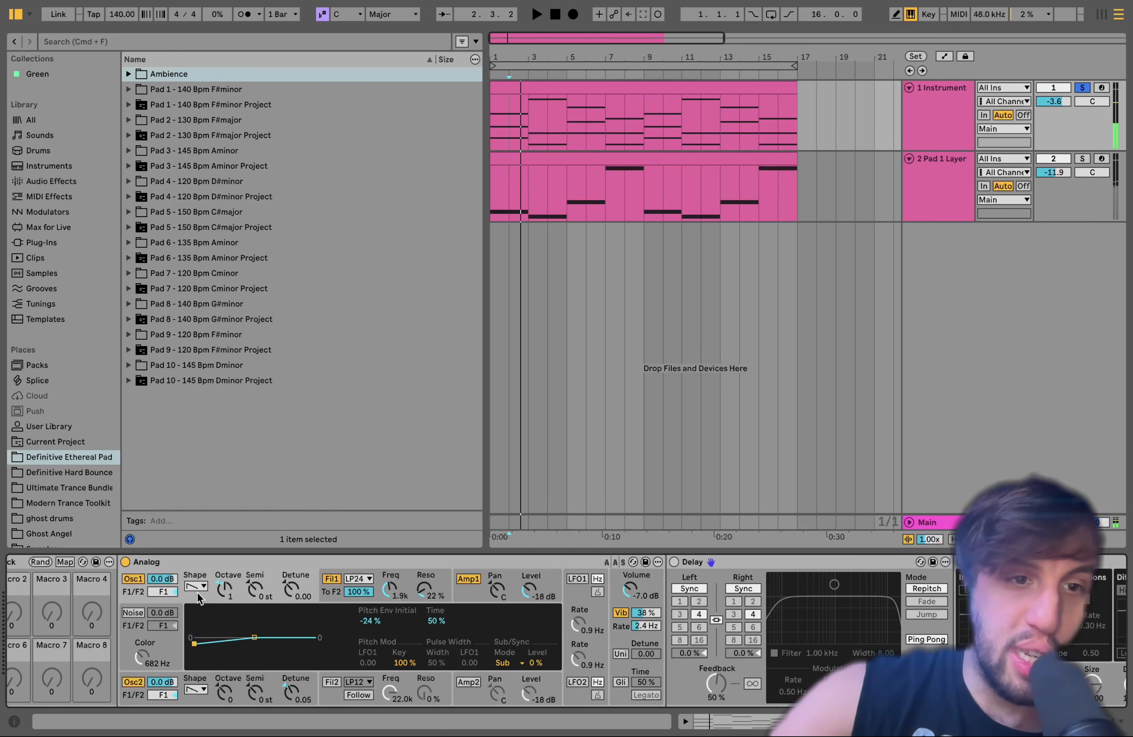
# Try a sine shape on Osc1 with detune -0.27, and enable unison with a detune of 37.50
pyautogui.click(196, 587)
pyautogui.click(200, 604)
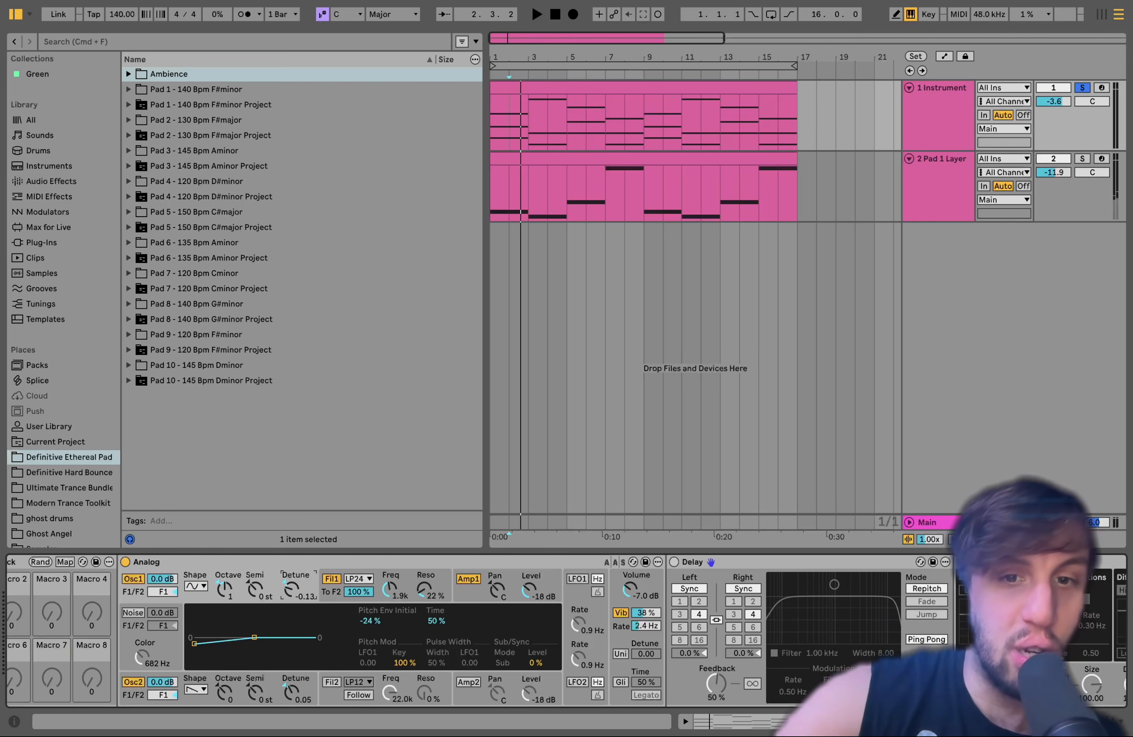
pyautogui.click(620, 654)
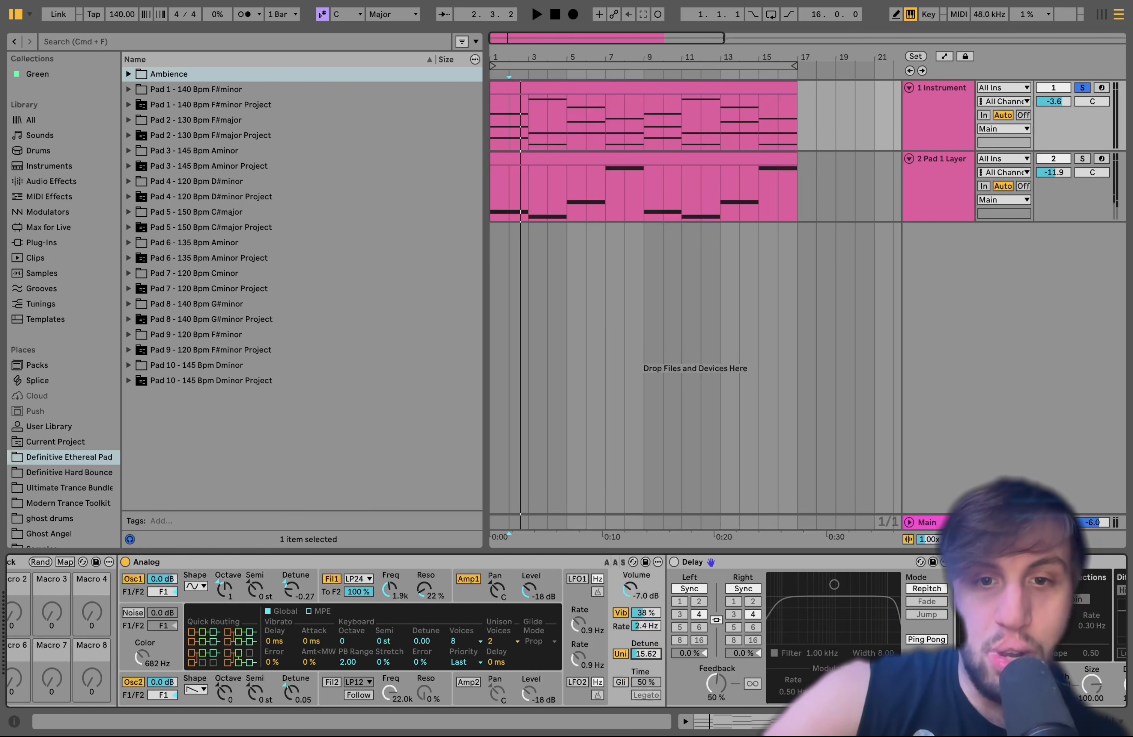
# Activate the Delay and Reverb and audition the altered sine and unison sound through them
pyautogui.click(674, 563)
pyautogui.hscroll(3, 676, 563)
pyautogui.click(770, 561)
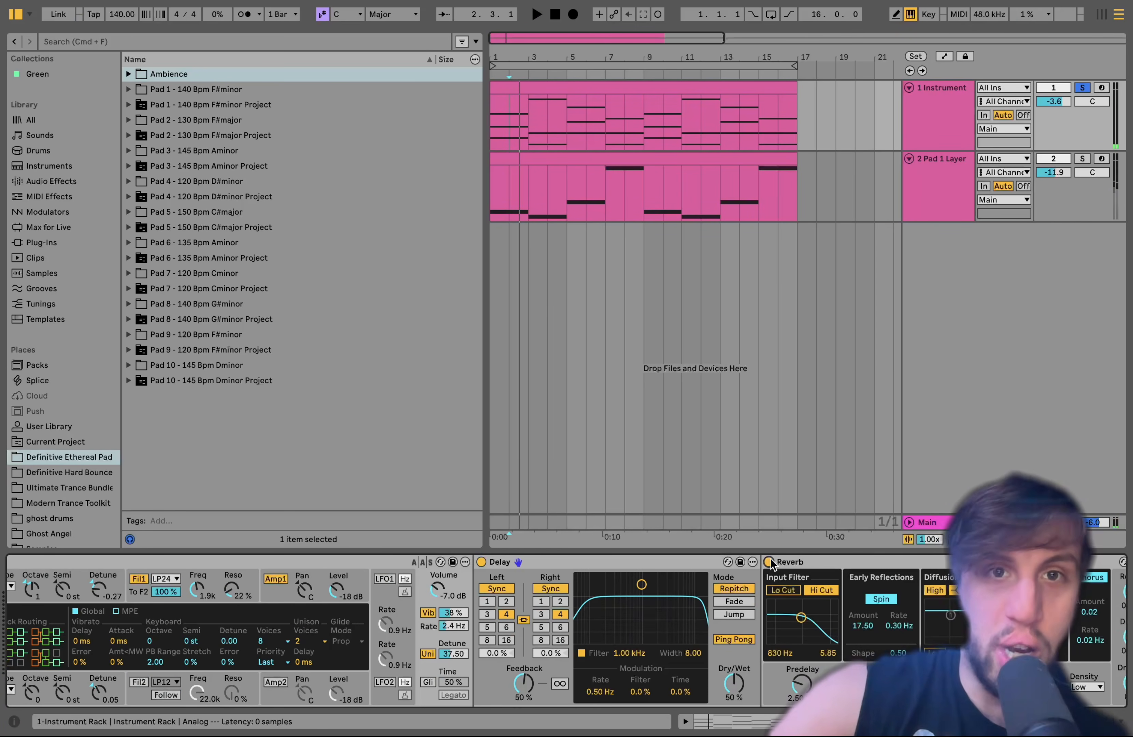
pyautogui.press('space')
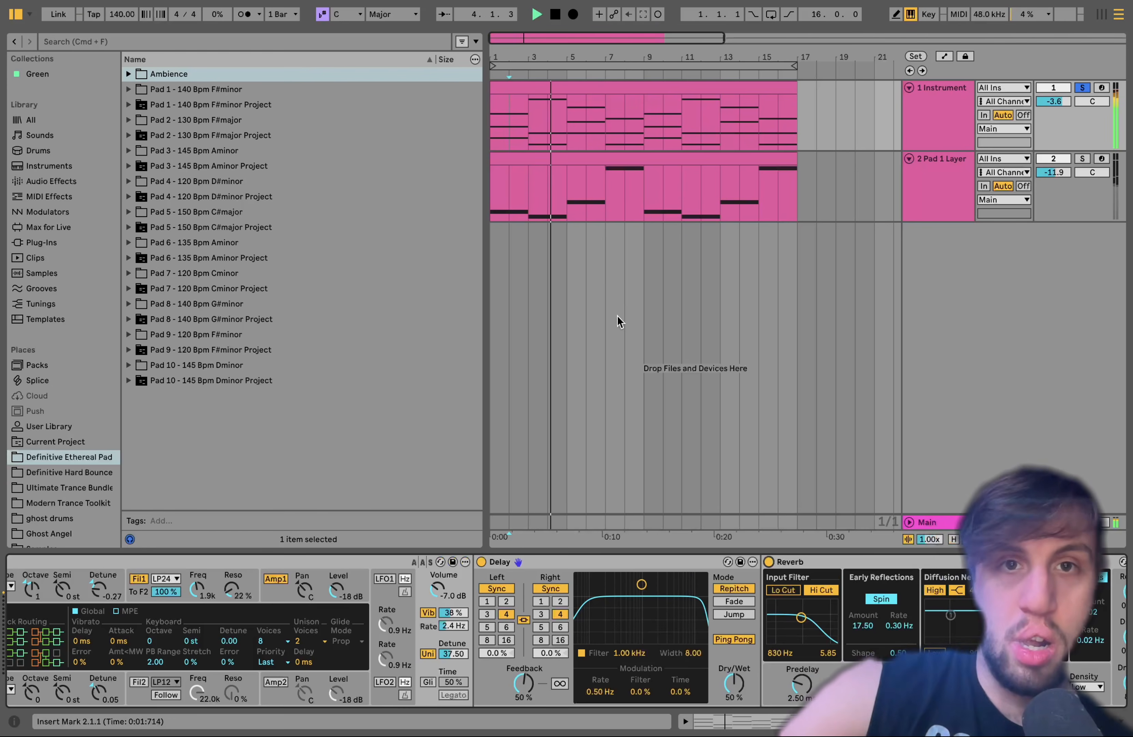
# Revert the Analog synth and its effects to the original dry state and play the pad
pyautogui.press('0')
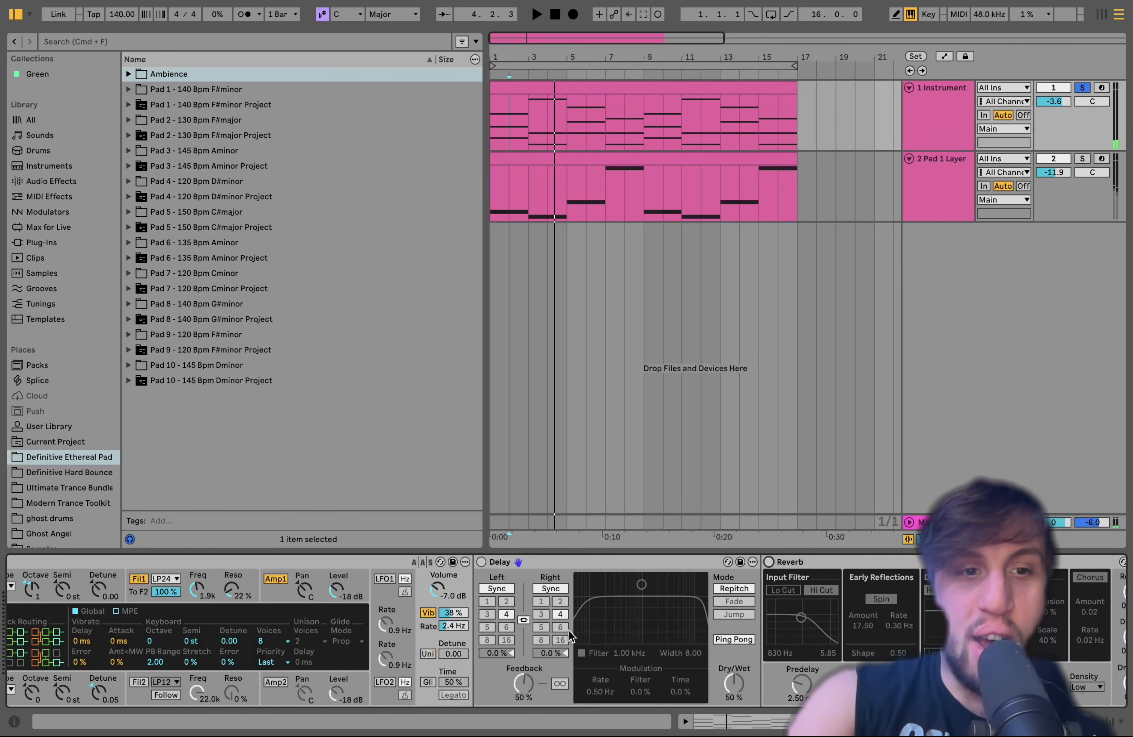
pyautogui.hscroll(-5, 569, 636)
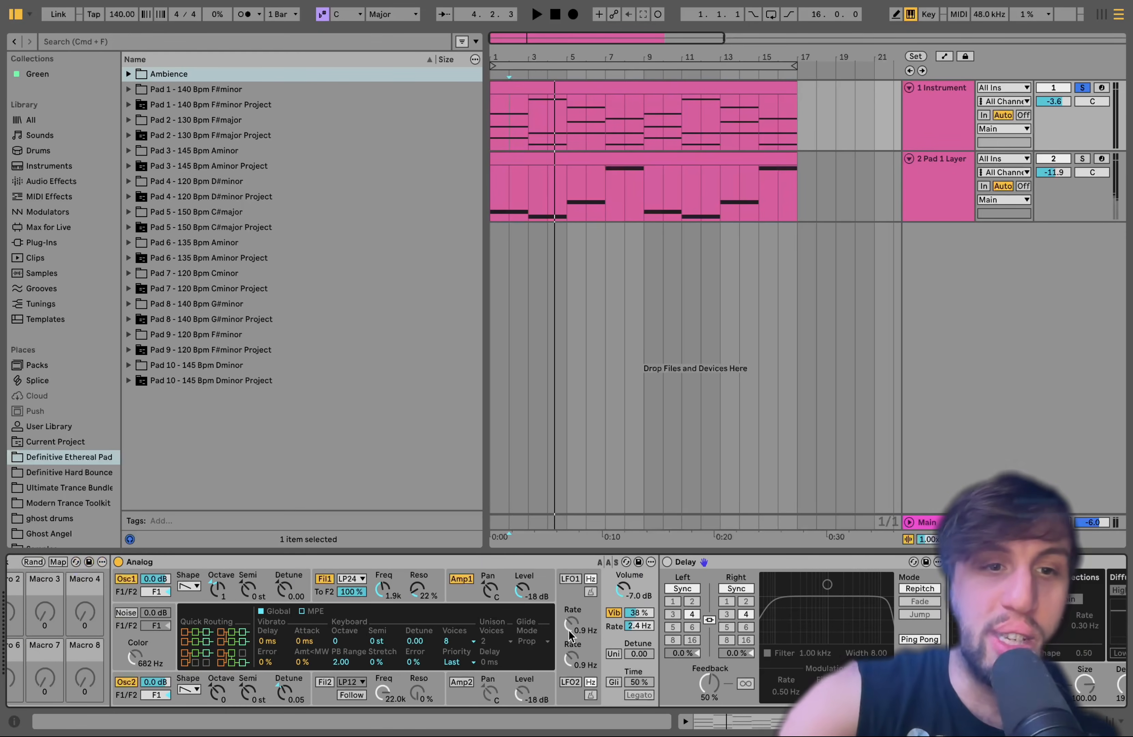
pyautogui.press('space')
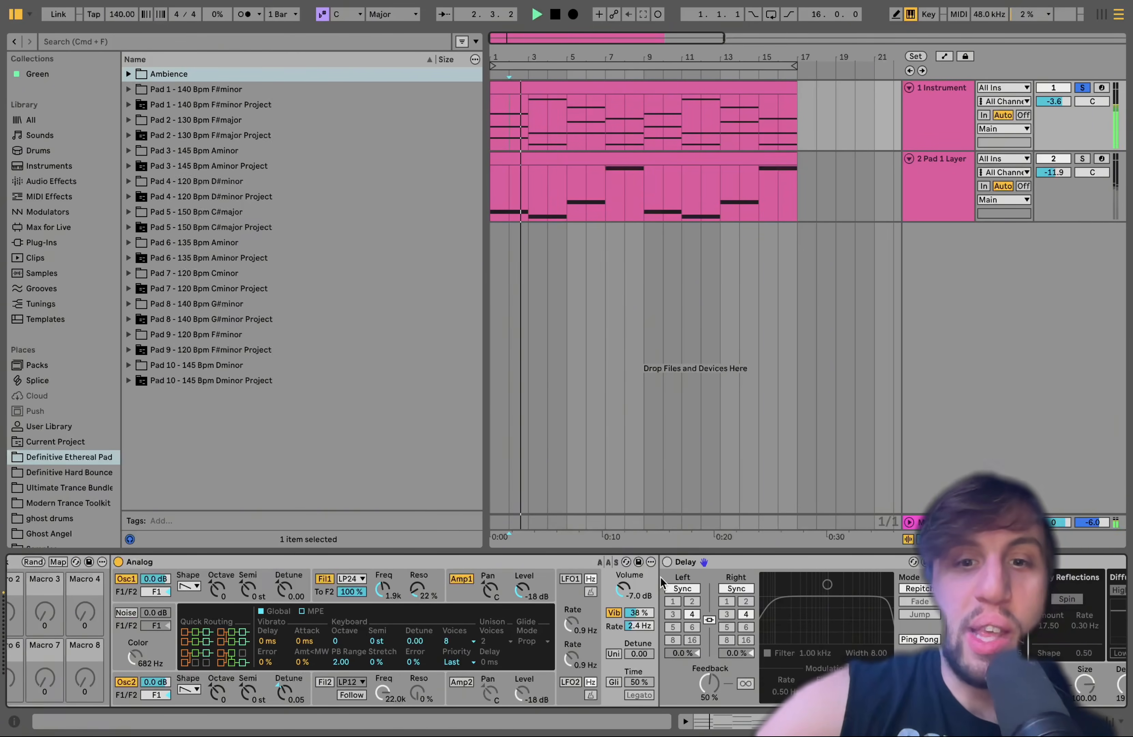
pyautogui.press('space')
# Turn on the Delay and Reverb and play the original pad sound with both effects
pyautogui.click(666, 562)
pyautogui.hscroll(6, 664, 598)
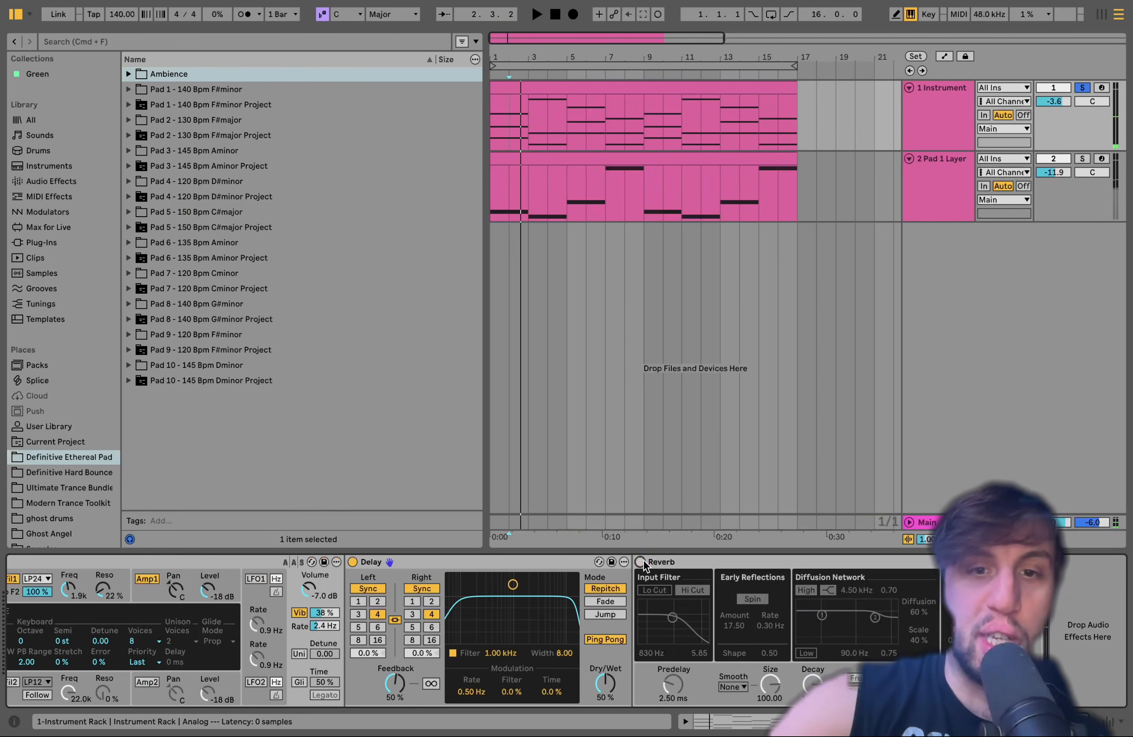
pyautogui.click(641, 563)
pyautogui.press('space')
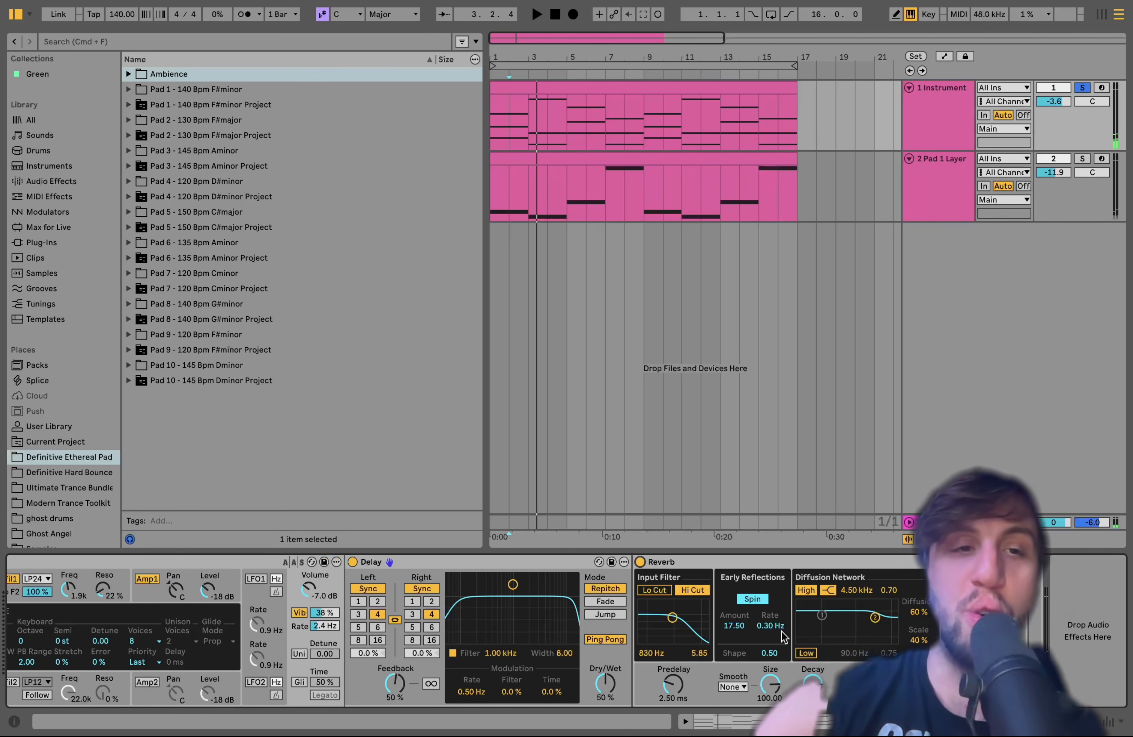
# Add a Limiter from the audio effects after the Reverb, set its input gain to 17 dB and play the pad
pyautogui.click(47, 181)
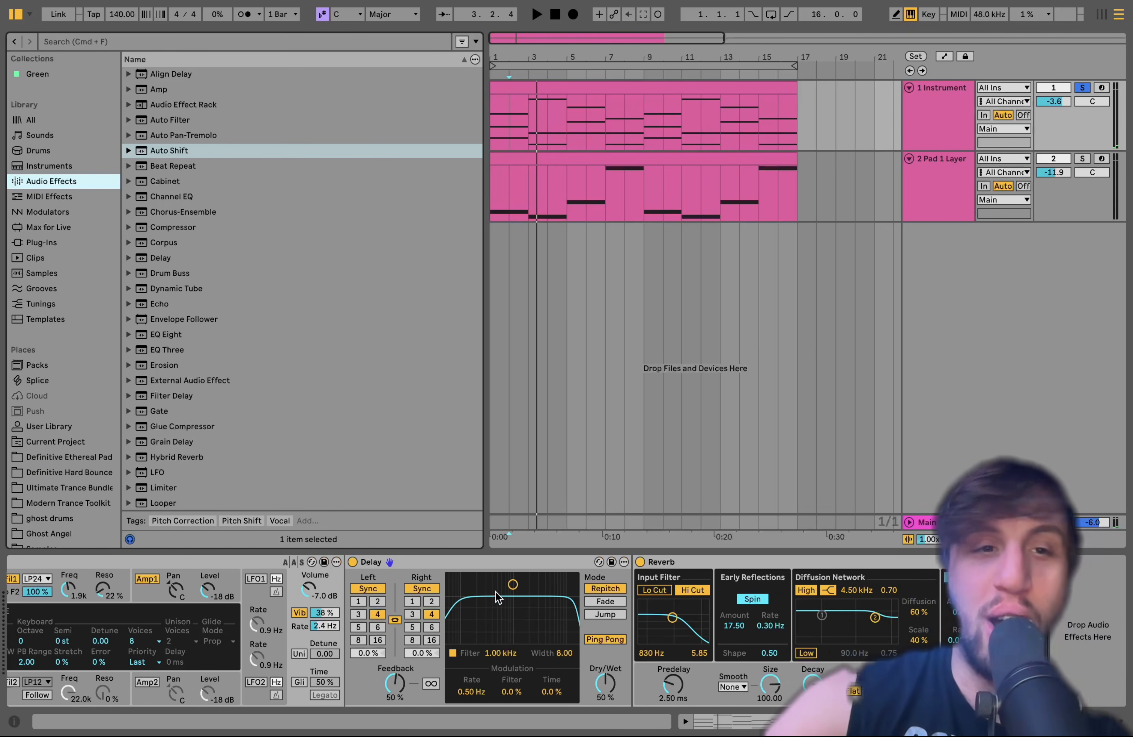
pyautogui.scroll(-5, 183, 363)
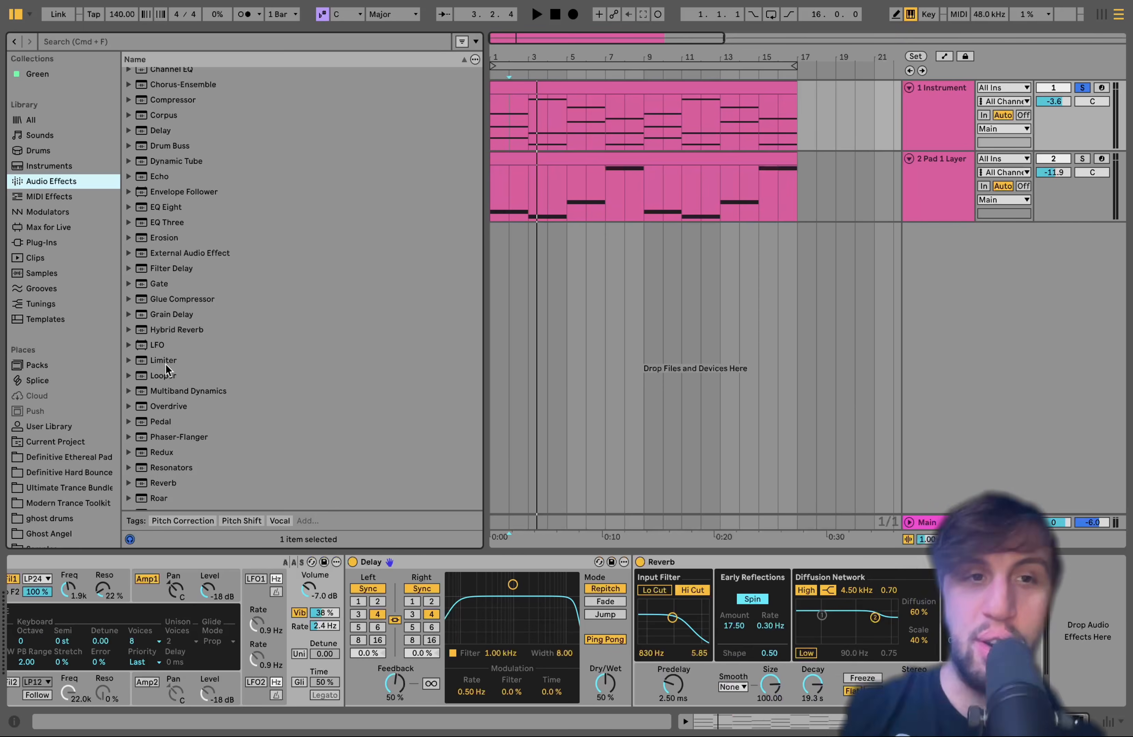
pyautogui.doubleClick(162, 359)
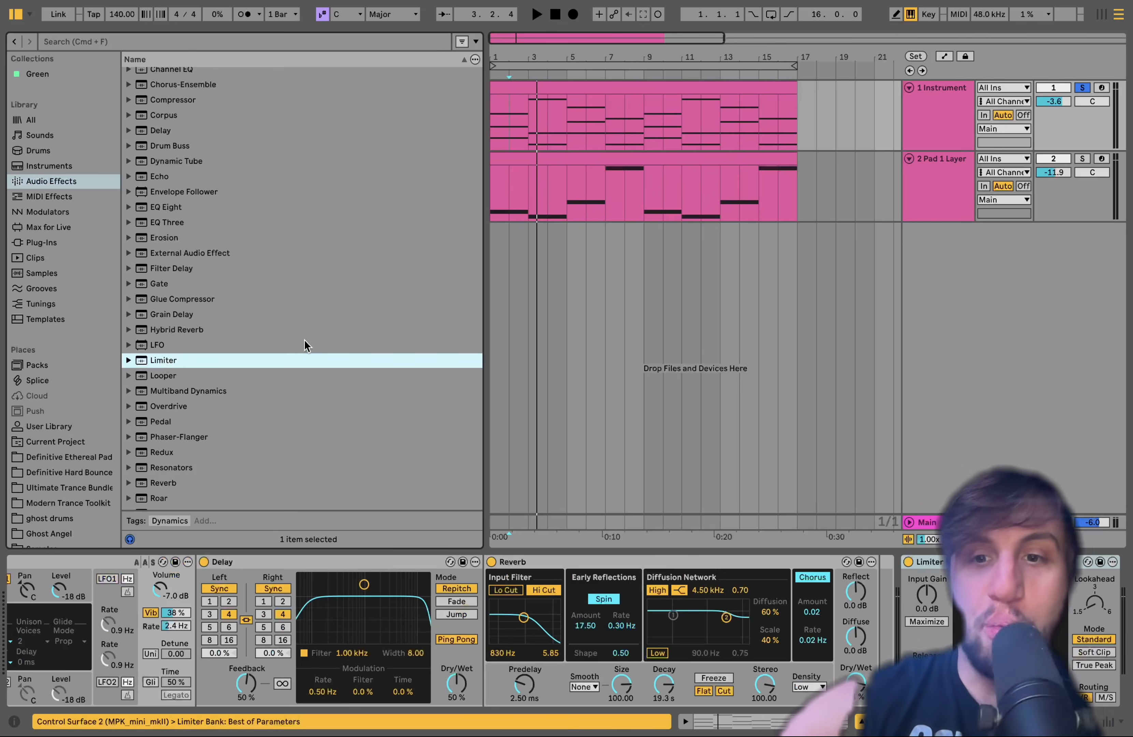
pyautogui.click(1009, 622)
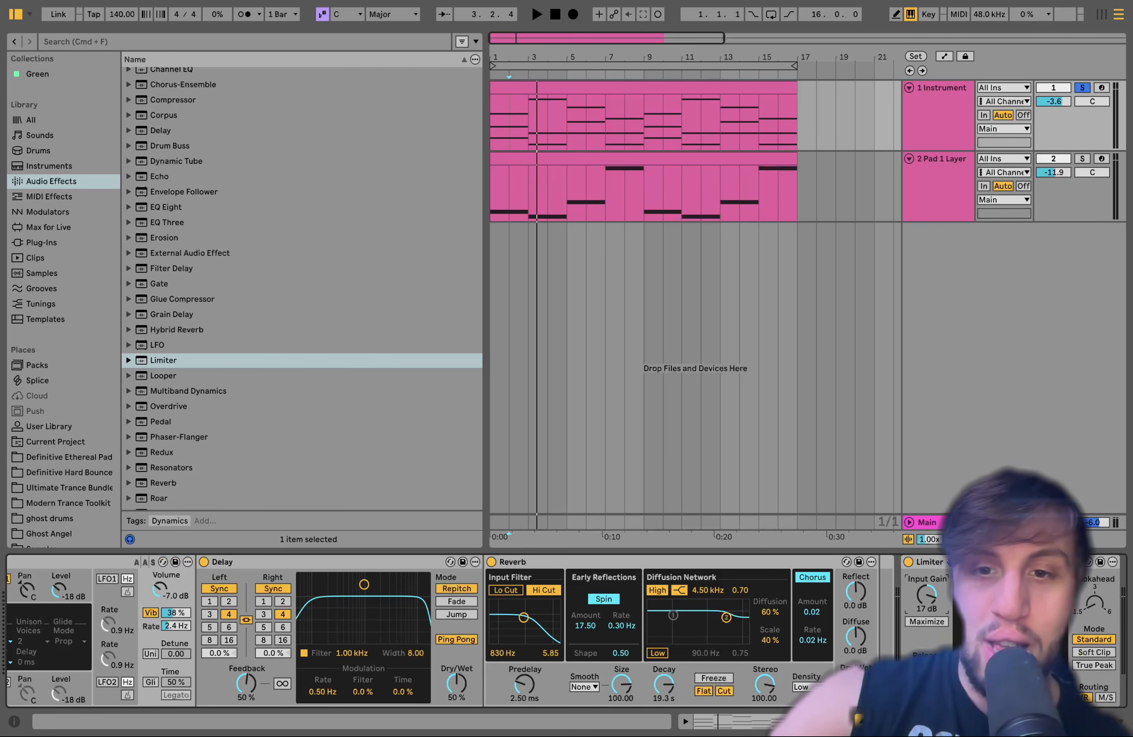
pyautogui.press('space')
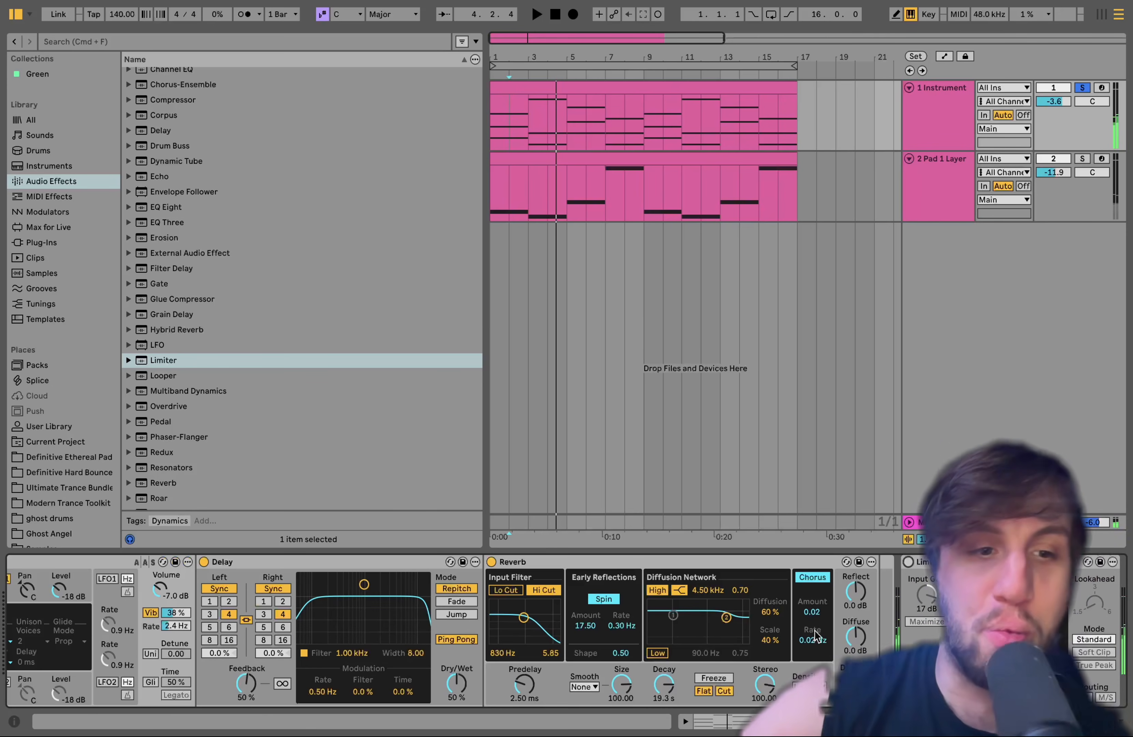
# Bypass the Reverb and Delay, leaving only the Limiter switched on after the Analog synth
pyautogui.click(492, 562)
pyautogui.click(460, 562)
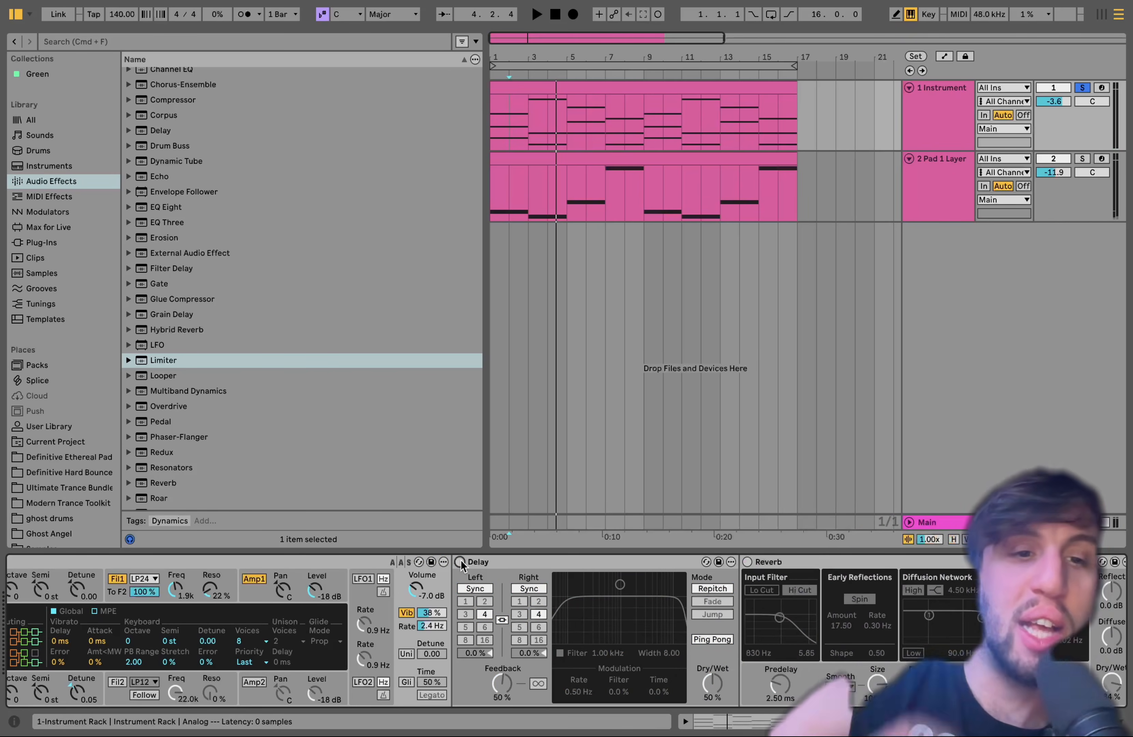
pyautogui.hscroll(5, 460, 560)
pyautogui.click(831, 562)
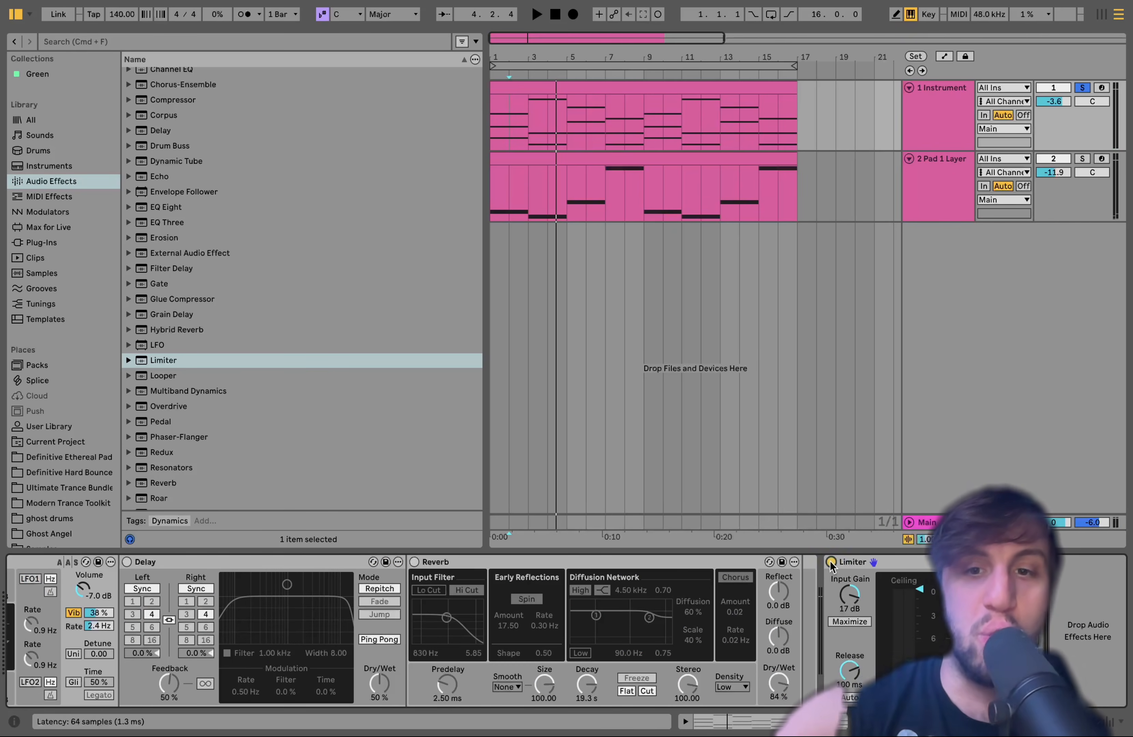
# Raise the Limiter's input gain to 24 dB while the pad plays, and switch the Delay on
pyautogui.press('space')
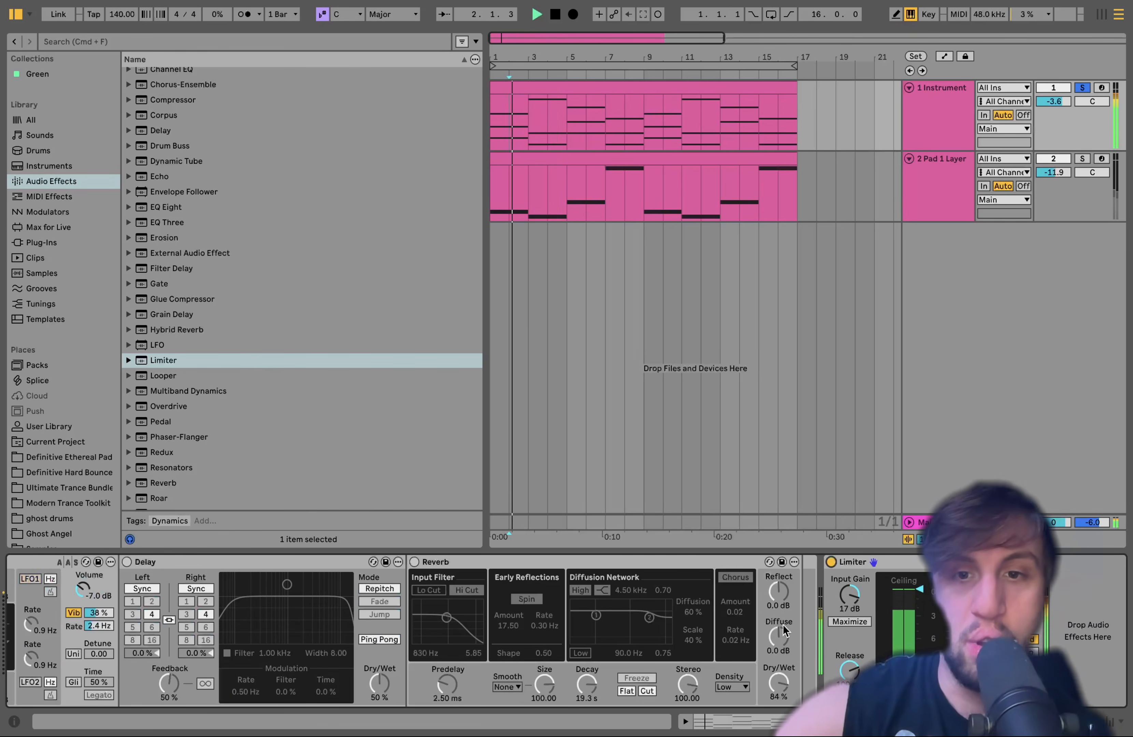
pyautogui.moveTo(843, 607); pyautogui.dragTo(843, 574)
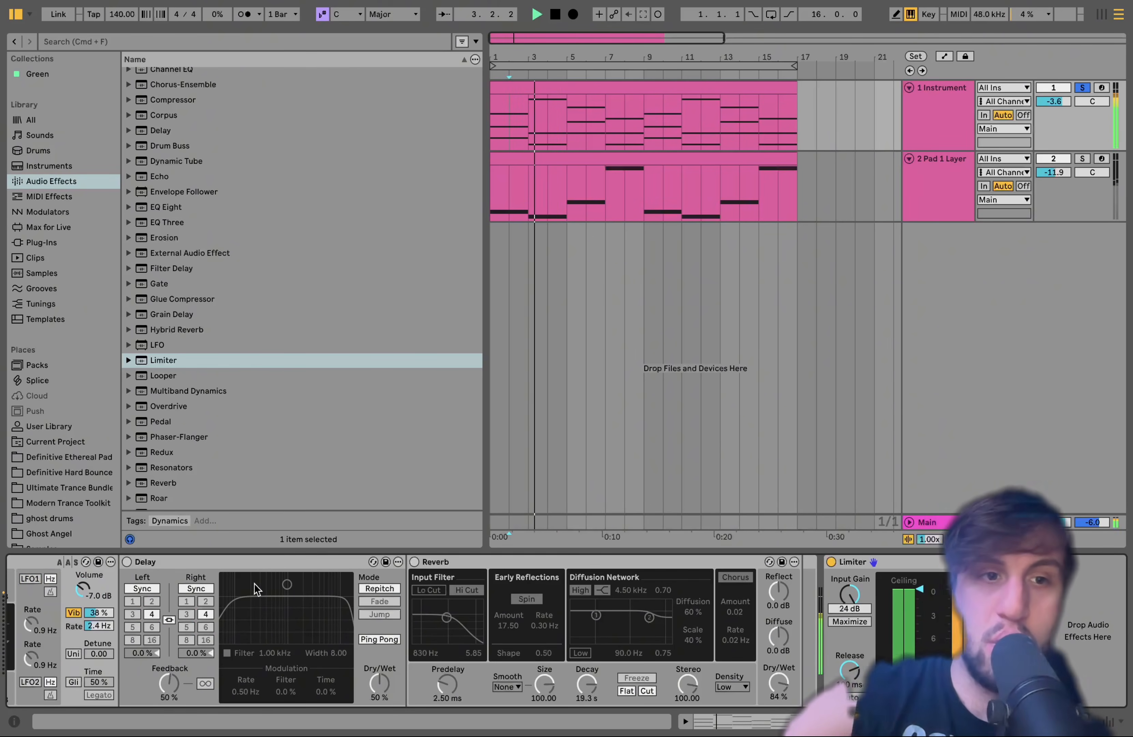
pyautogui.click(127, 562)
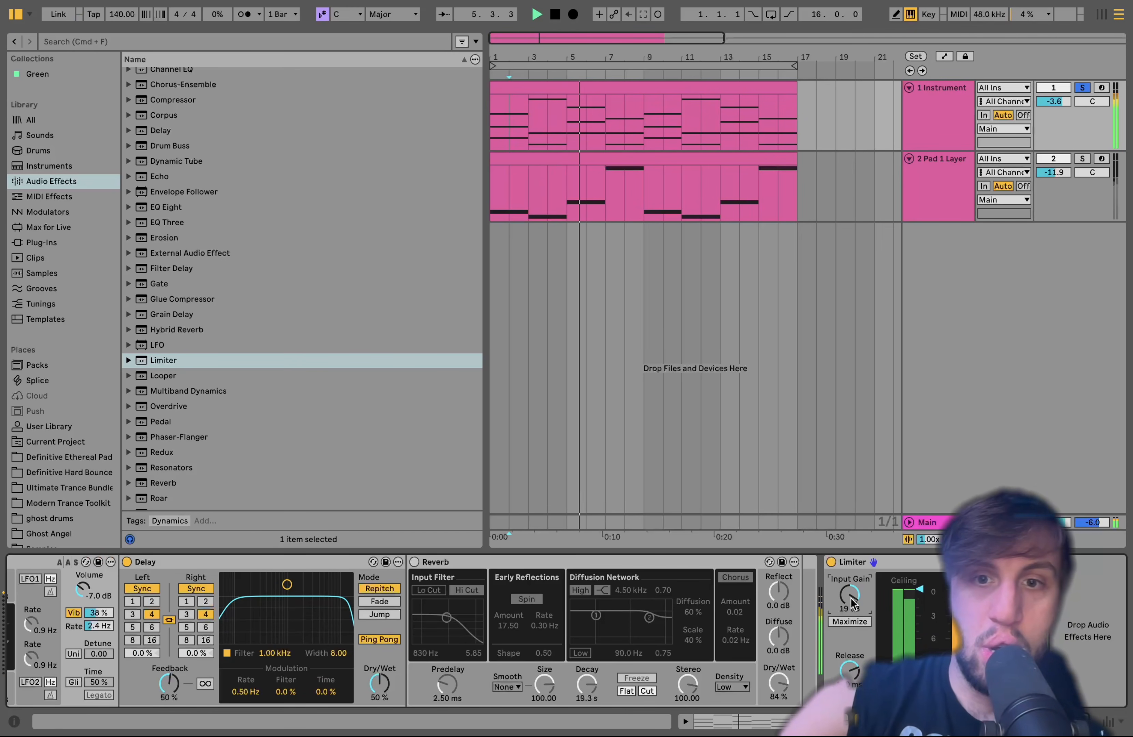
# Delete the Limiter from the Instrument track's device chain and switch the Reverb back on after the Delay
pyautogui.moveTo(850, 593); pyautogui.dragTo(851, 598)
pyautogui.click(857, 561)
pyautogui.press('Delete')
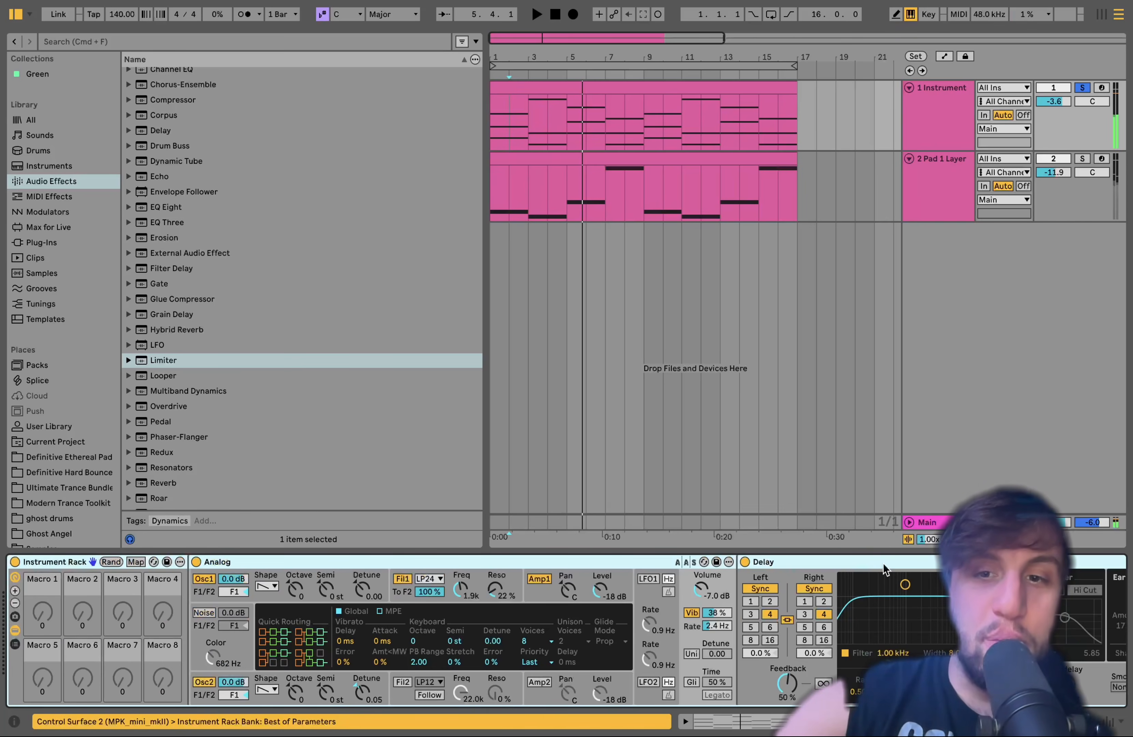
pyautogui.hscroll(3, 883, 563)
pyautogui.hscroll(3, 882, 563)
pyautogui.click(738, 562)
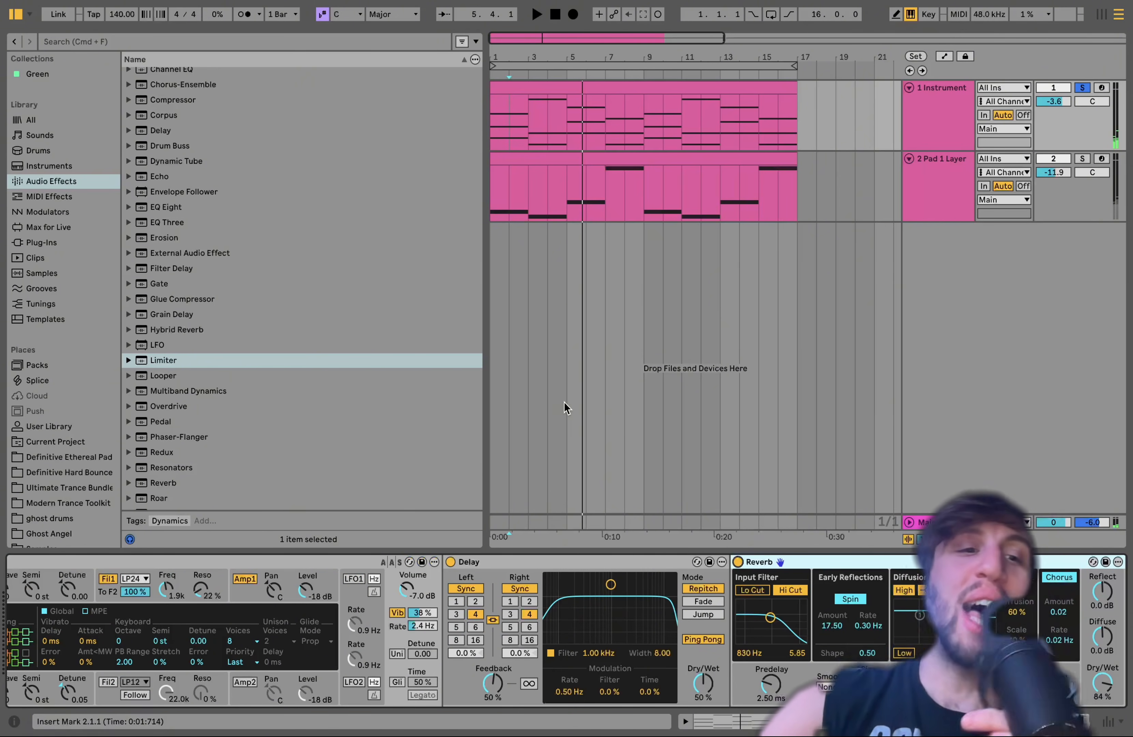
pyautogui.hscroll(-5, 394, 640)
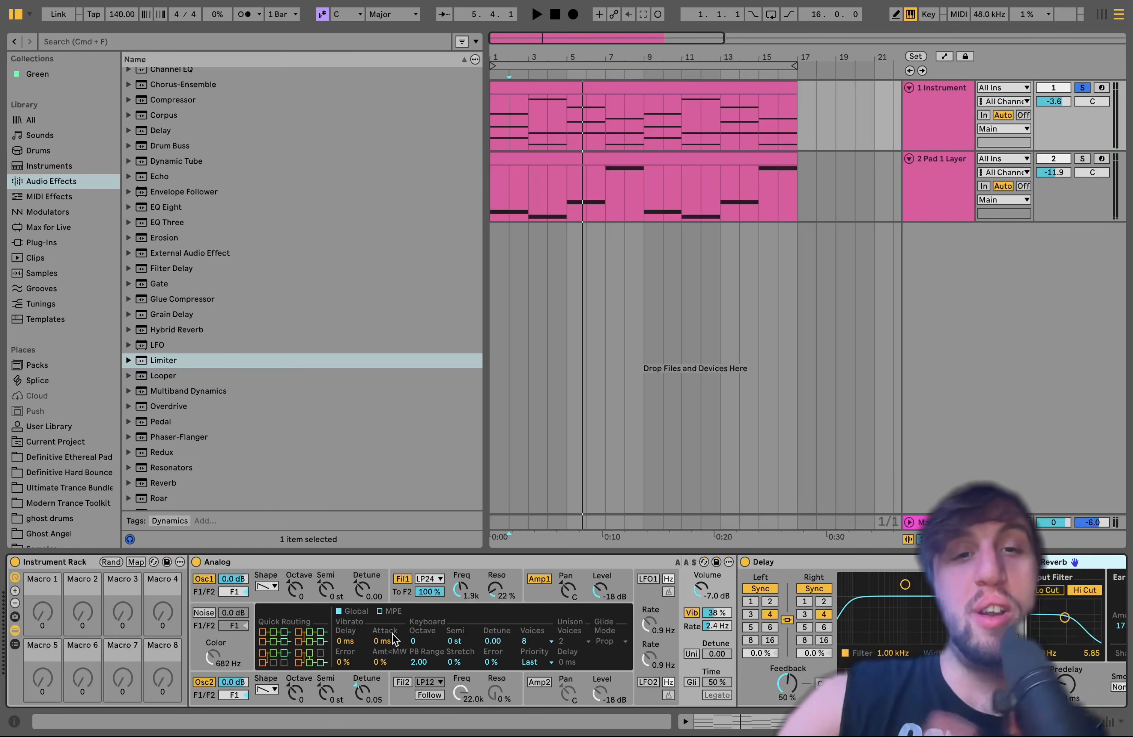
# View the Pad 1 Layer track's devices and clip, then play the soloed 1 Instrument track from the start
pyautogui.click(940, 201)
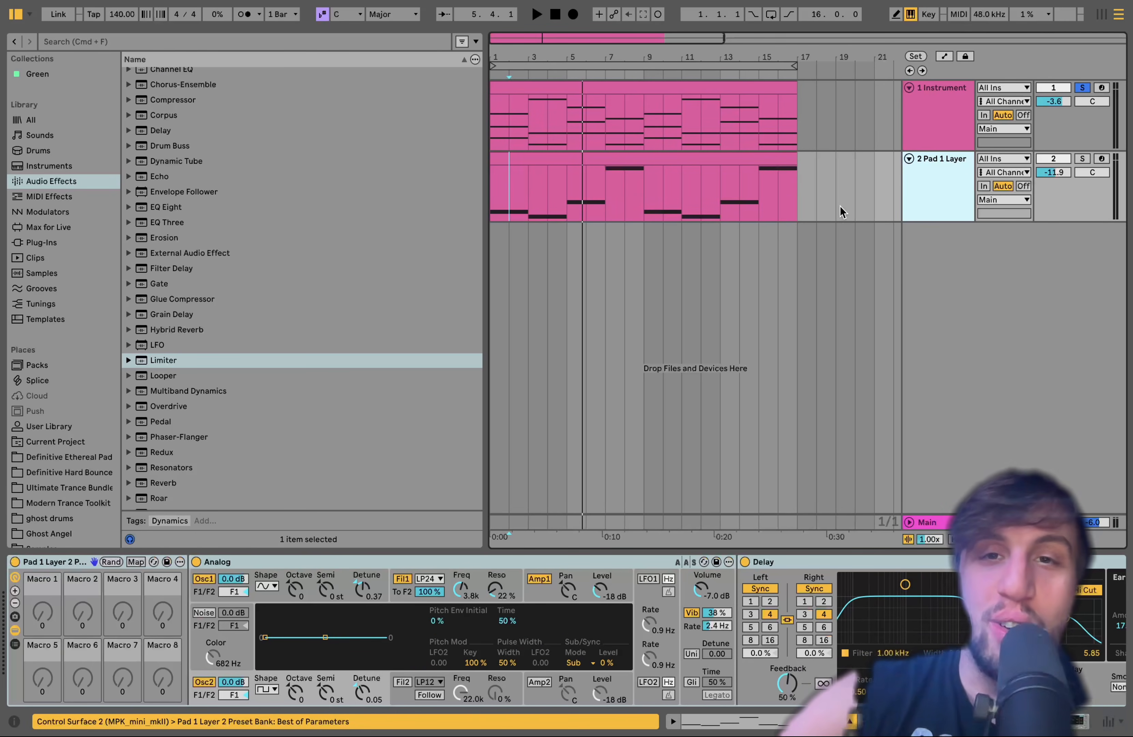
pyautogui.click(648, 160)
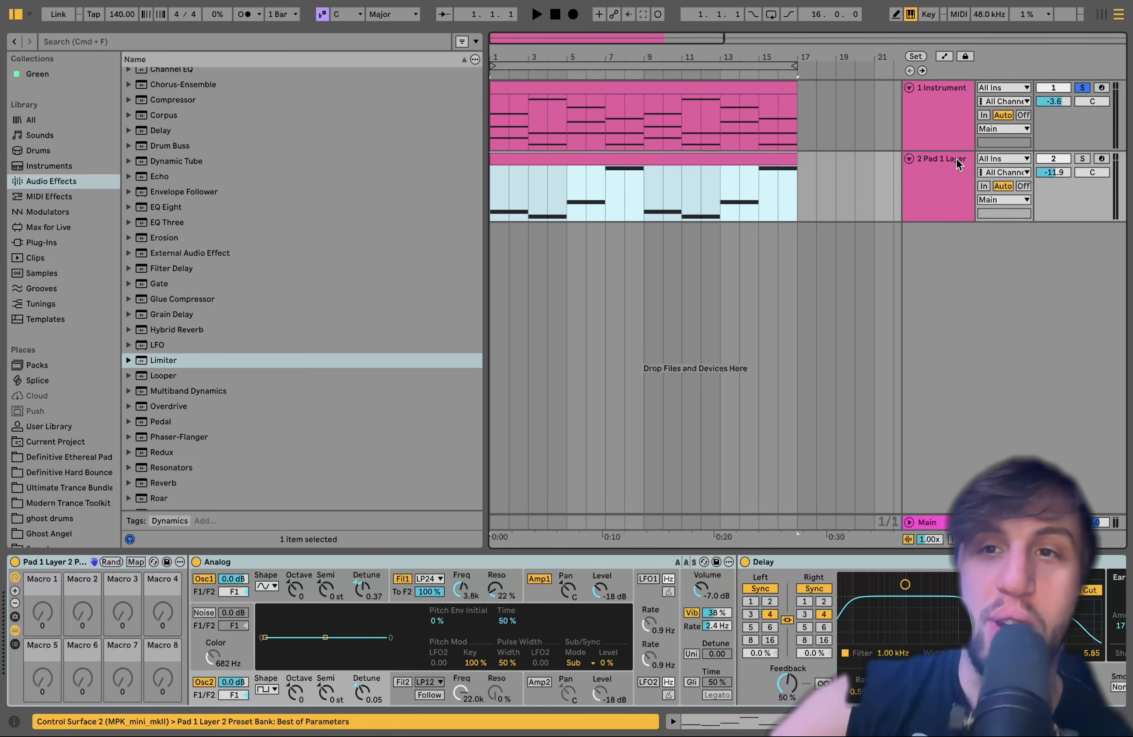
pyautogui.click(930, 108)
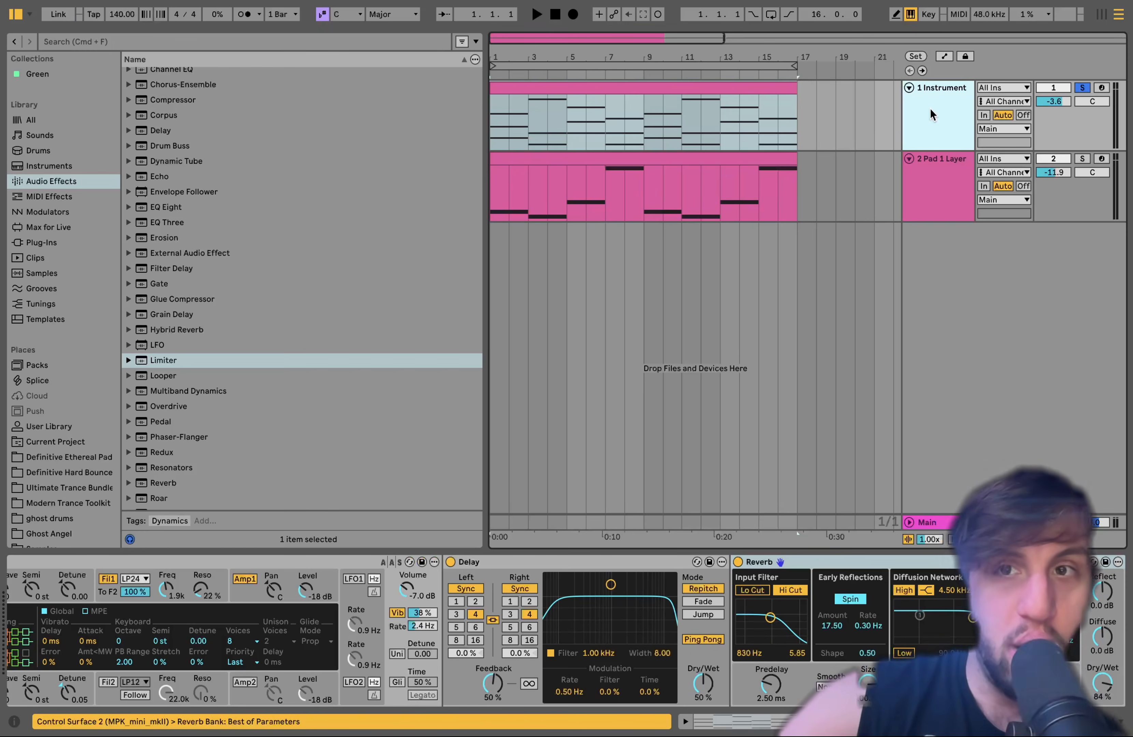
pyautogui.press('space')
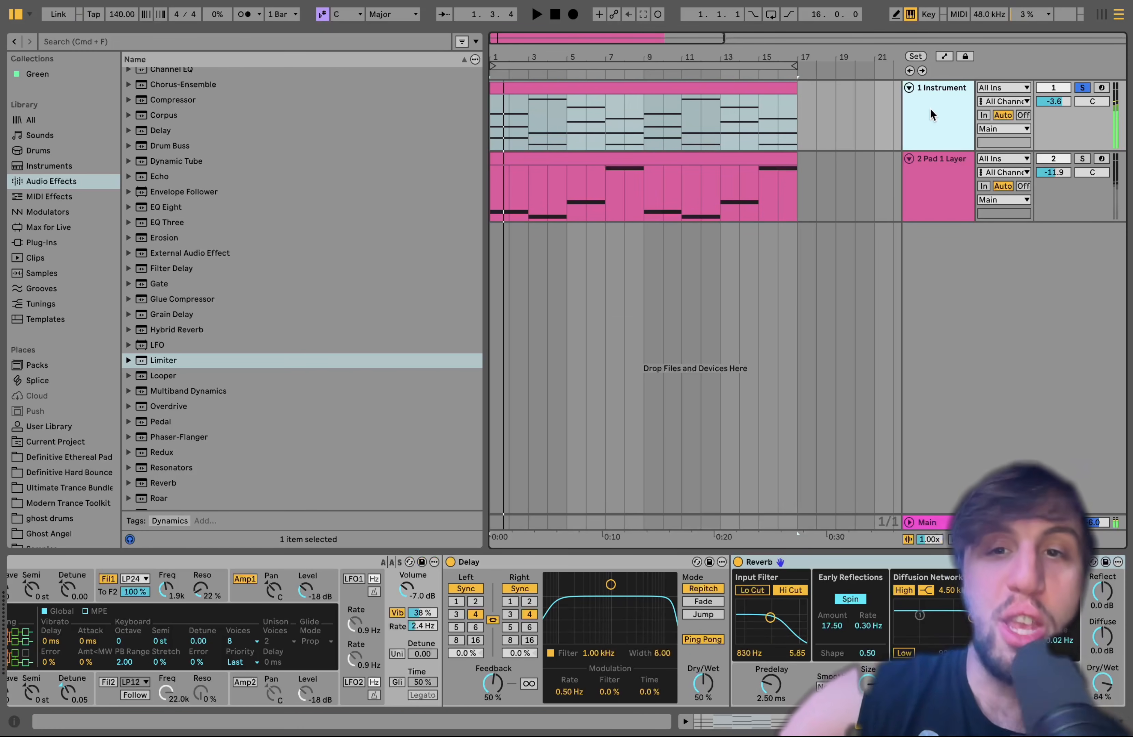
# Solo the Pad 1 Layer track together with 1 Instrument and play both pads
pyautogui.click(1076, 159)
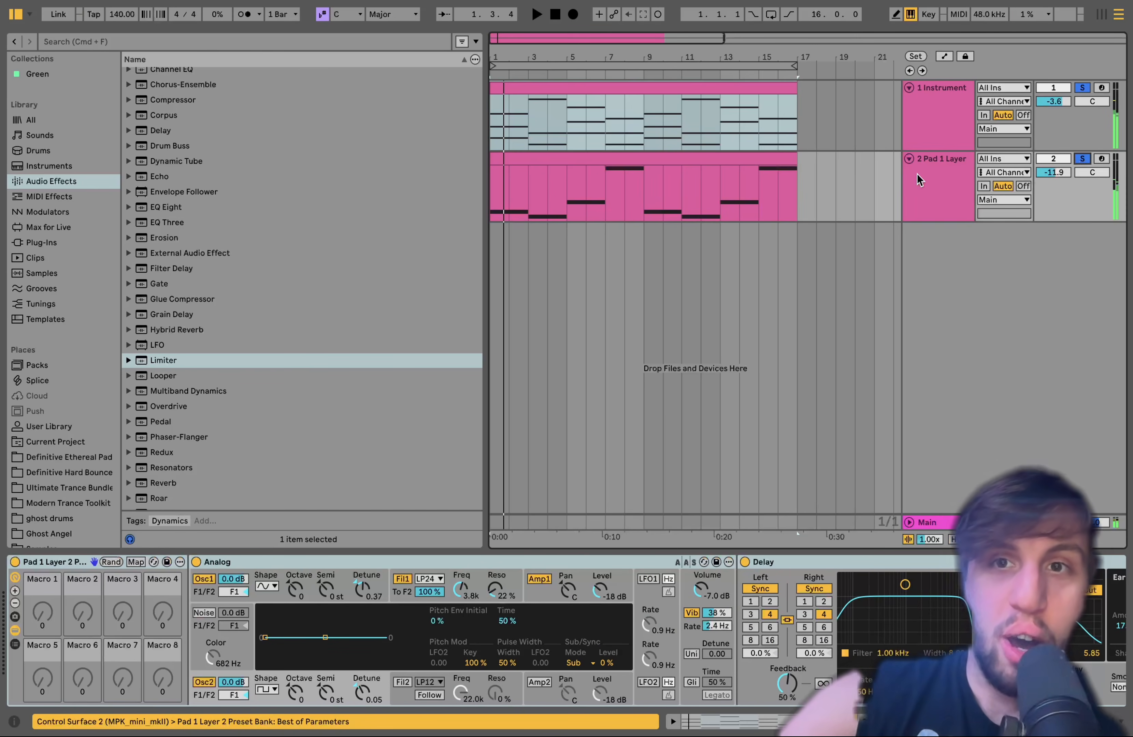
pyautogui.click(919, 180)
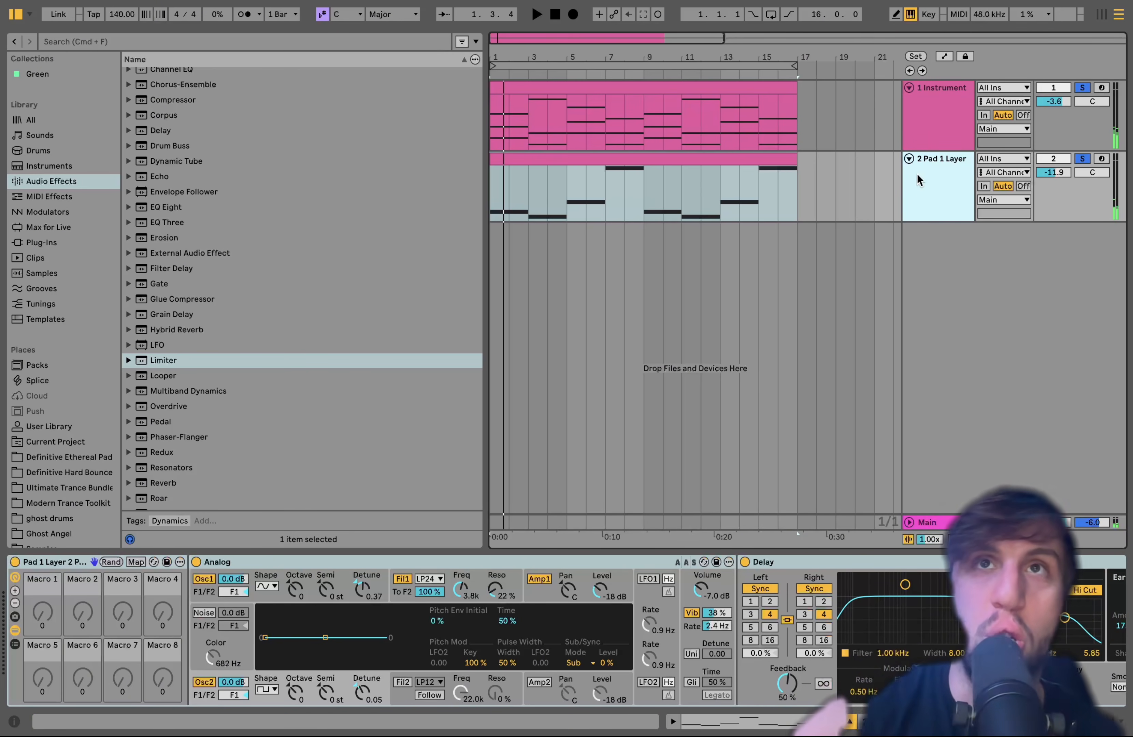
pyautogui.press('space')
# Open the Pad 1 Layer clip and examine its single-note melody in the piano roll during playback
pyautogui.doubleClick(675, 157)
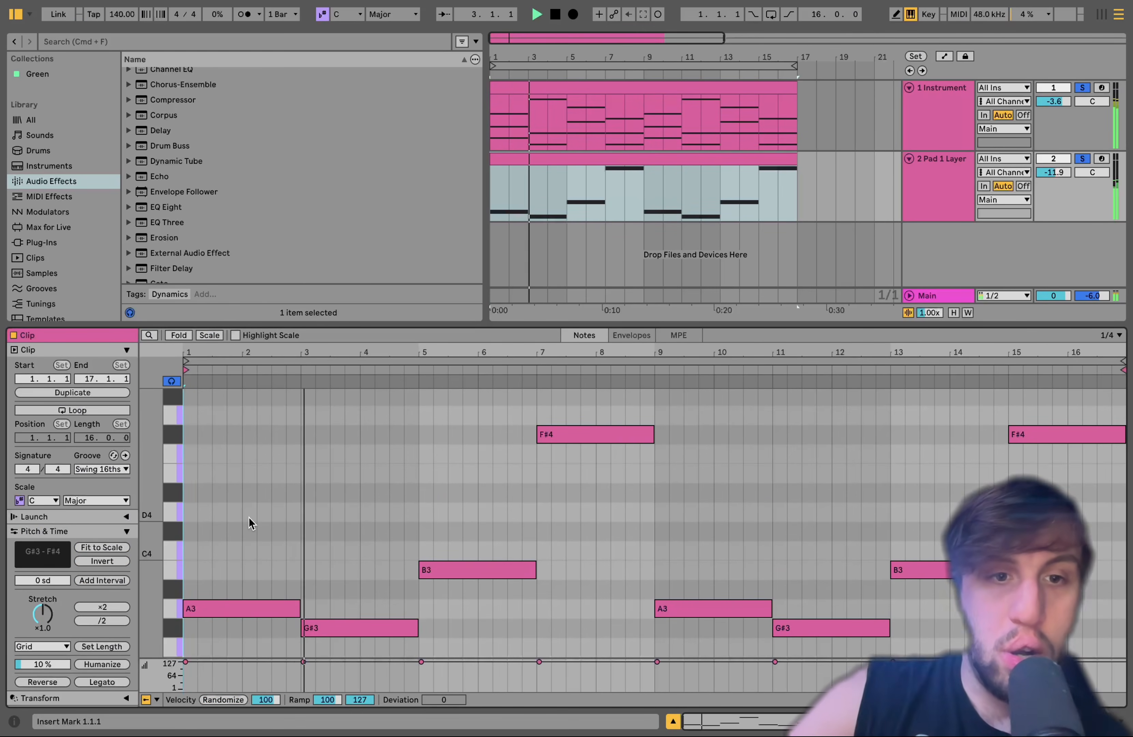
pyautogui.scroll(-4, 248, 517)
pyautogui.scroll(2, 249, 517)
pyautogui.moveTo(148, 521); pyautogui.dragTo(133, 521)
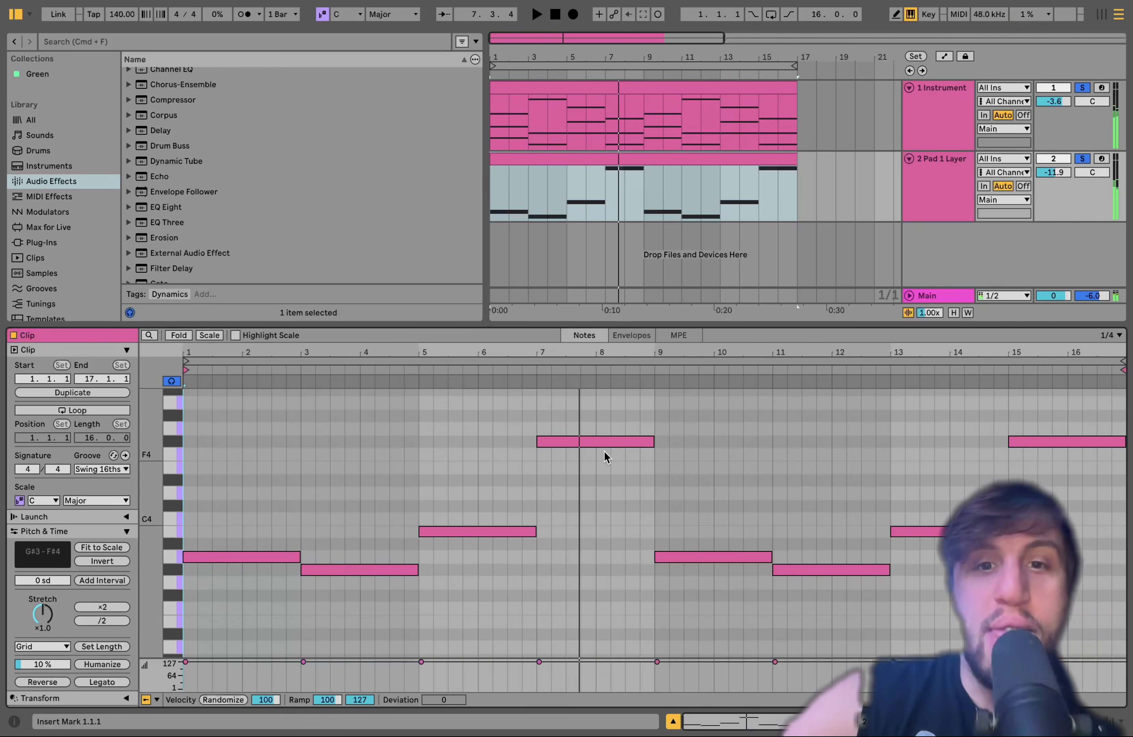
# Remove the solo from 1 Instrument and play the Pad 1 Layer track alone
pyautogui.click(916, 186)
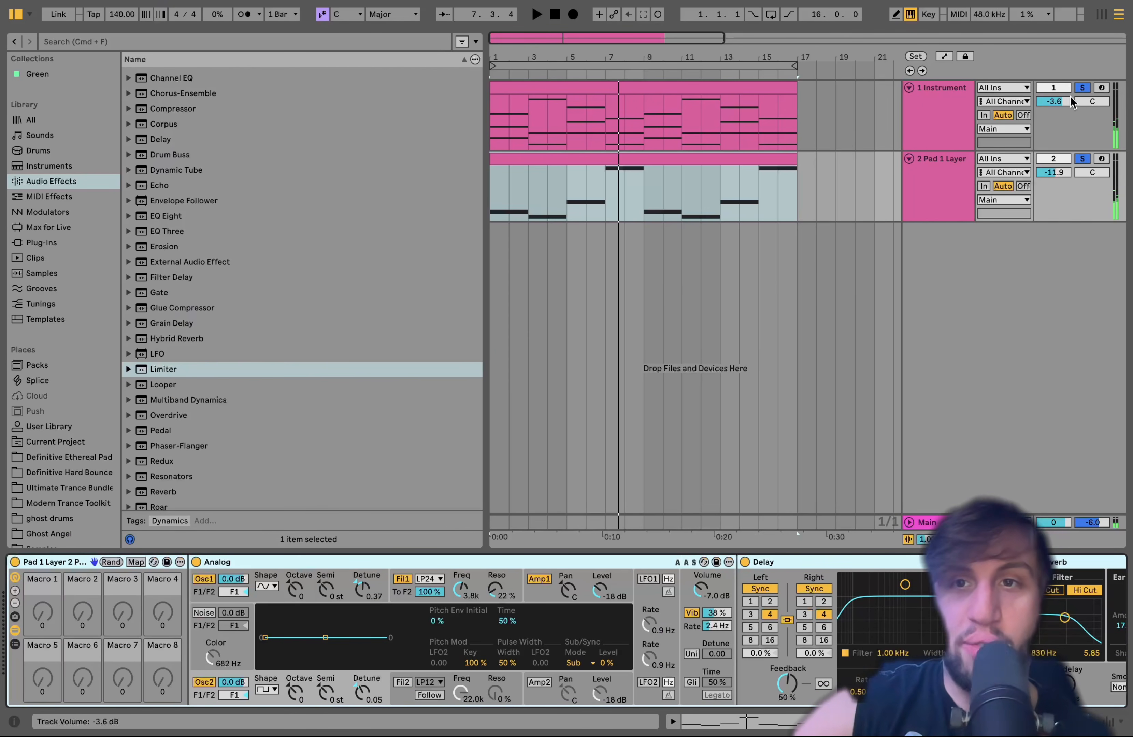
pyautogui.click(1080, 90)
pyautogui.press('space')
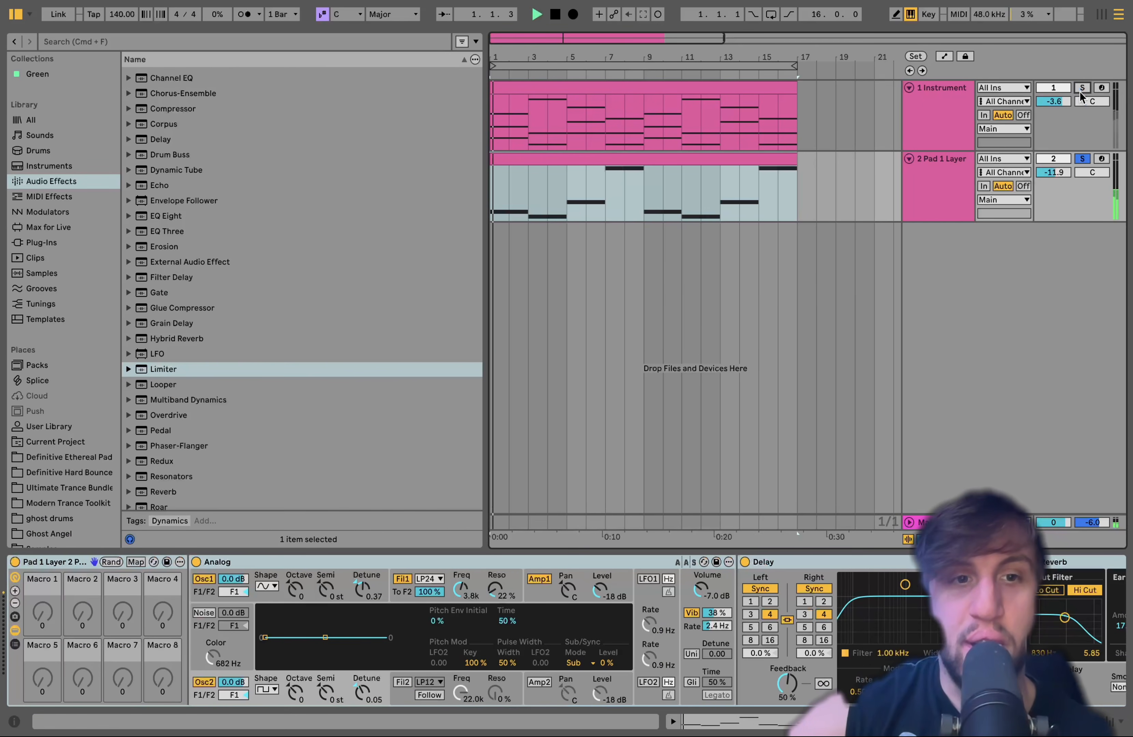
pyautogui.click(910, 192)
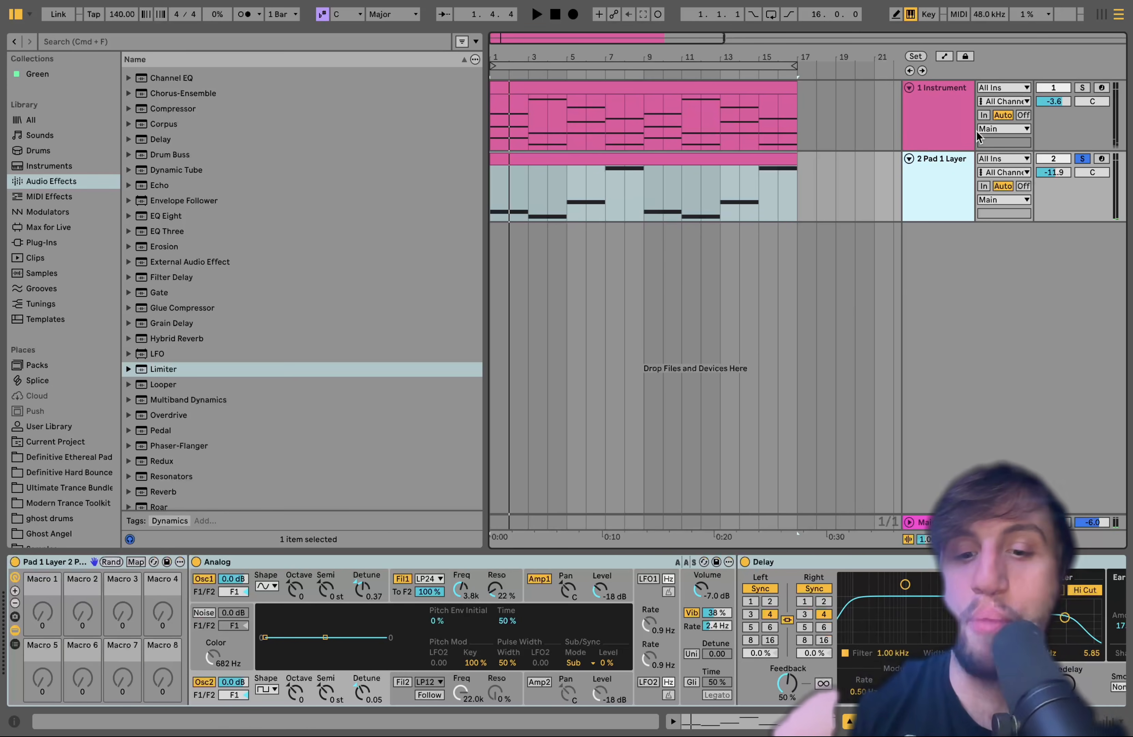
# Solo 1 Instrument again and play both pads together, then clear the solos on both tracks
pyautogui.click(1080, 88)
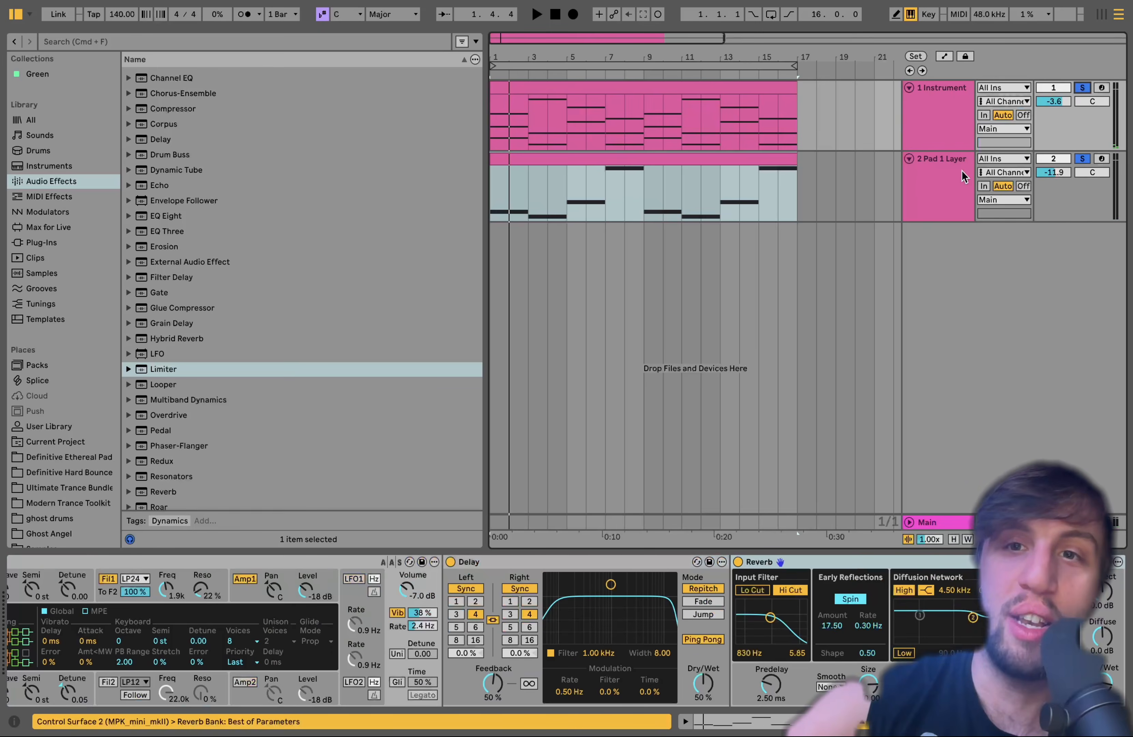
pyautogui.click(934, 190)
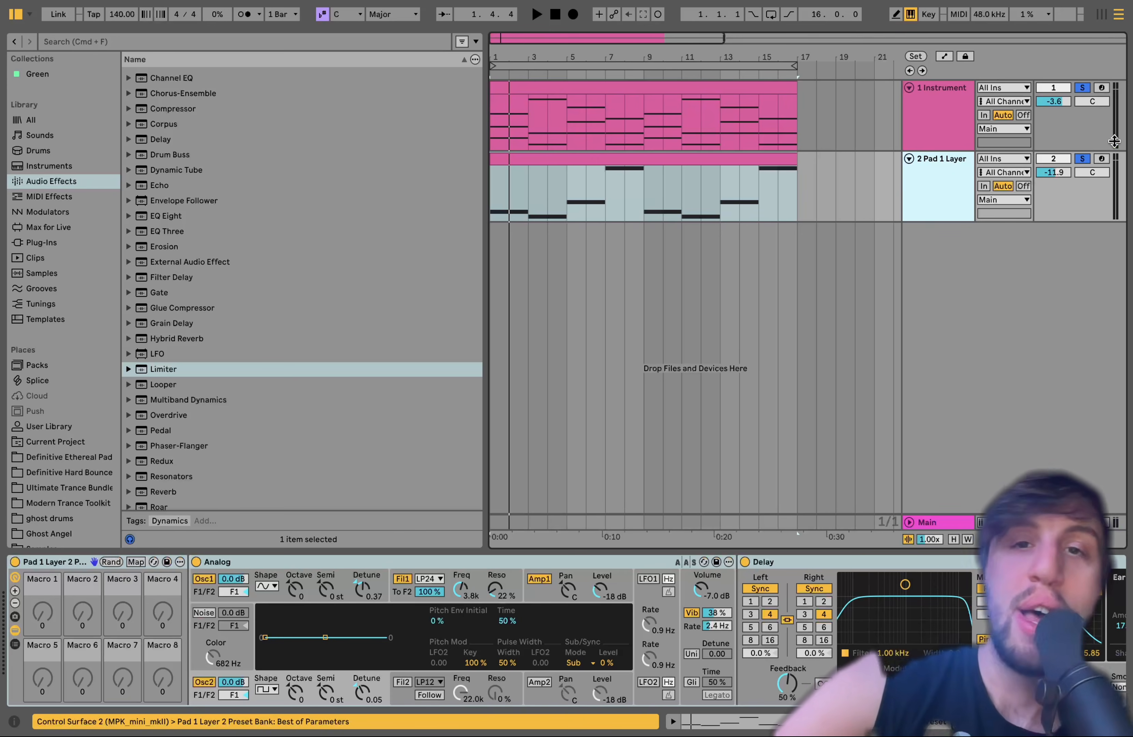
pyautogui.press('space')
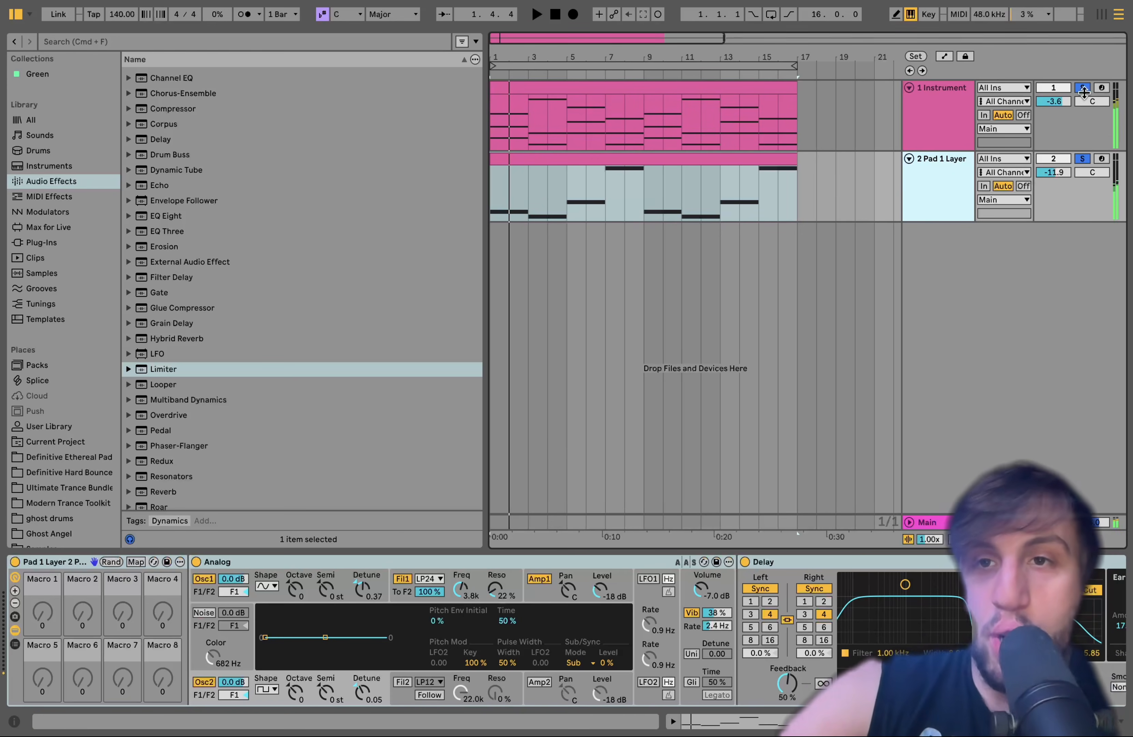
pyautogui.click(1081, 88)
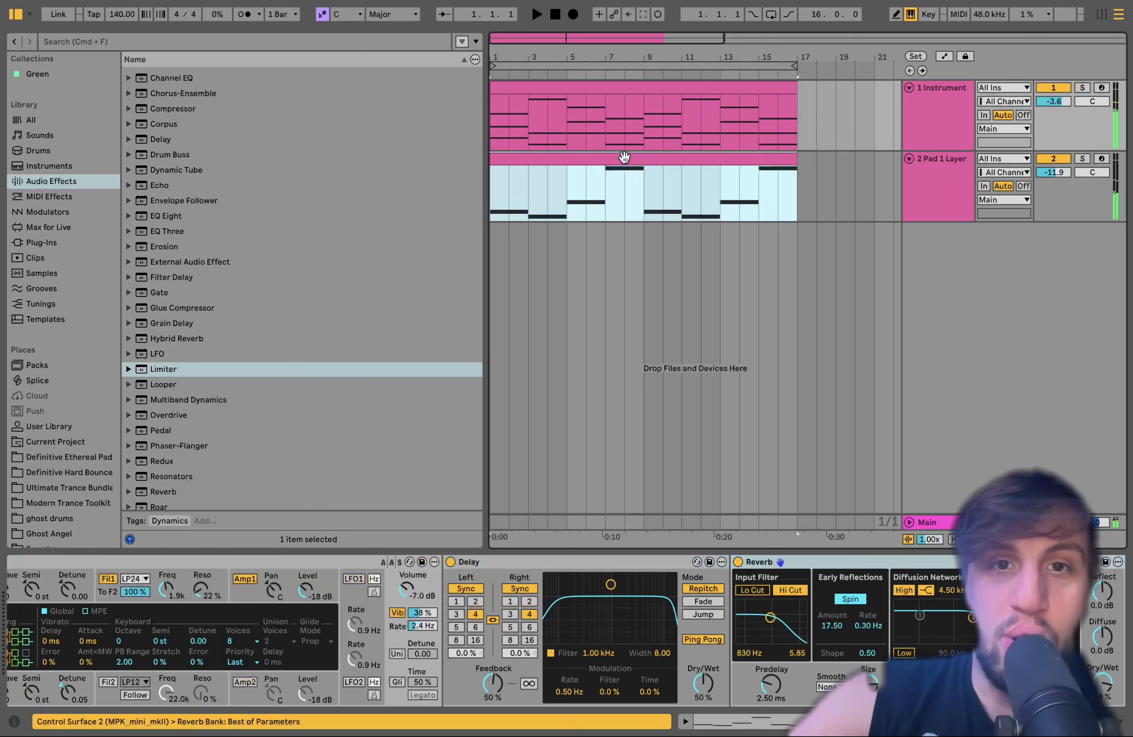
# Compare the notes in the Pad 1 Layer clip with the chords in the 1 Instrument clip
pyautogui.doubleClick(624, 158)
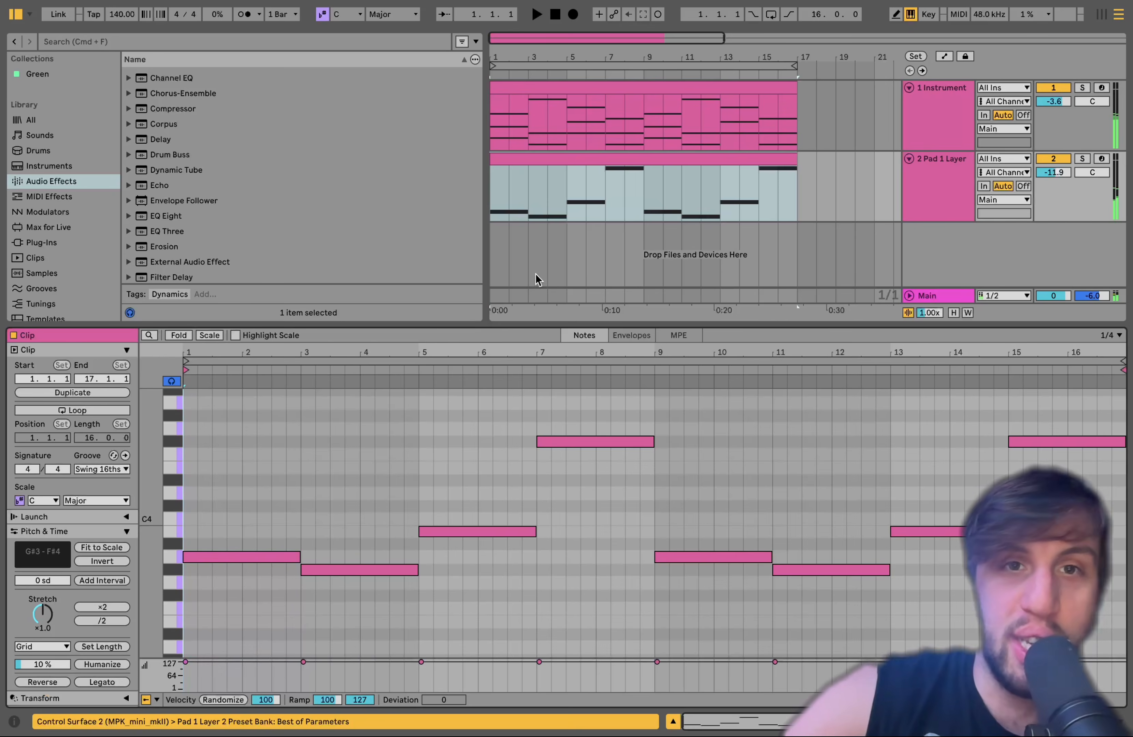
pyautogui.click(520, 84)
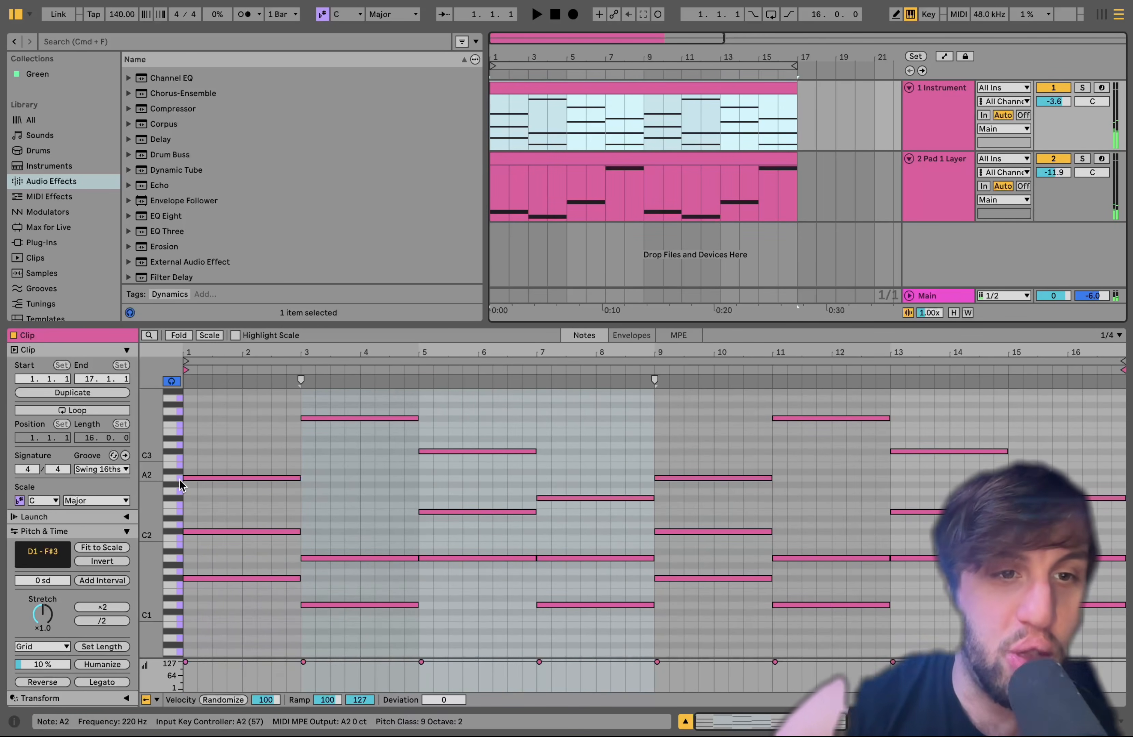
pyautogui.click(547, 158)
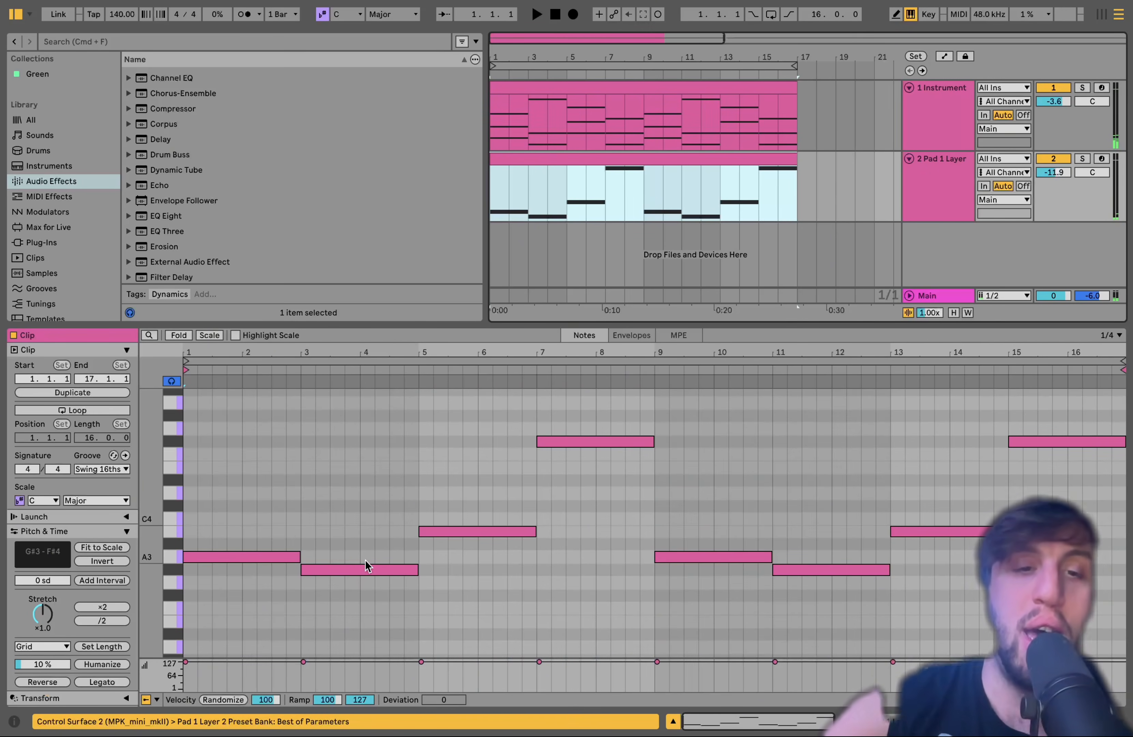
# Play both pad tracks from bar 3 to hear the layer's G#3 note against the chord
pyautogui.click(525, 202)
pyautogui.press('space')
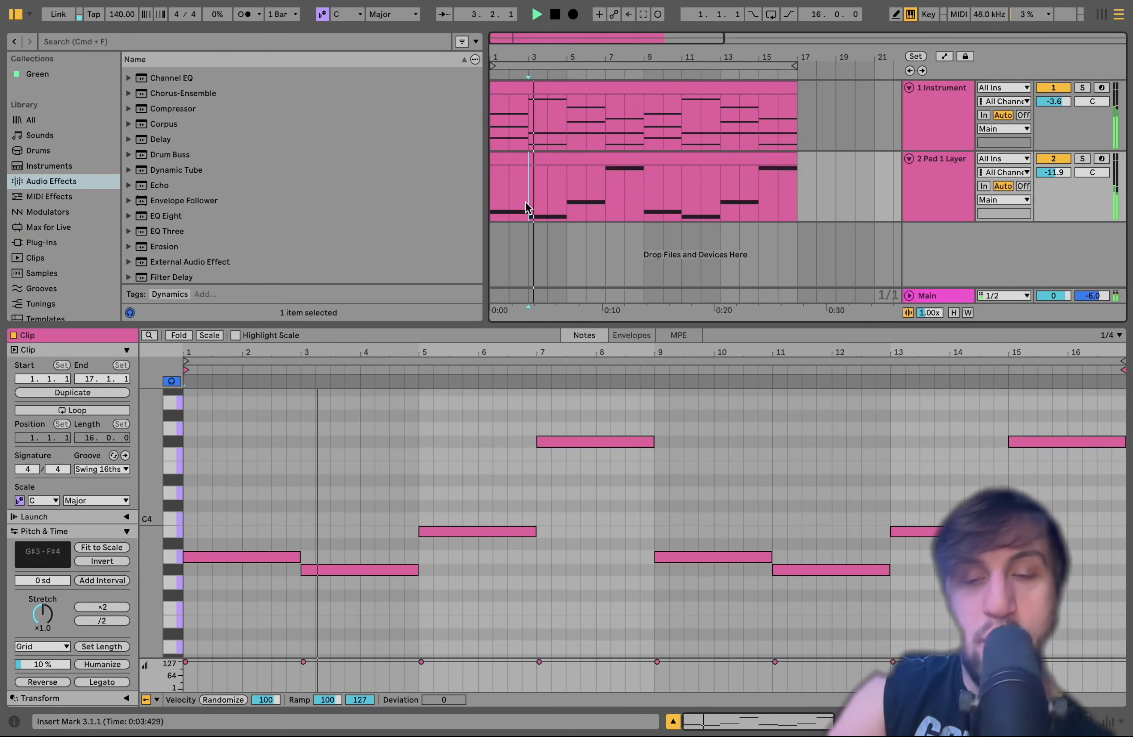
pyautogui.press('space')
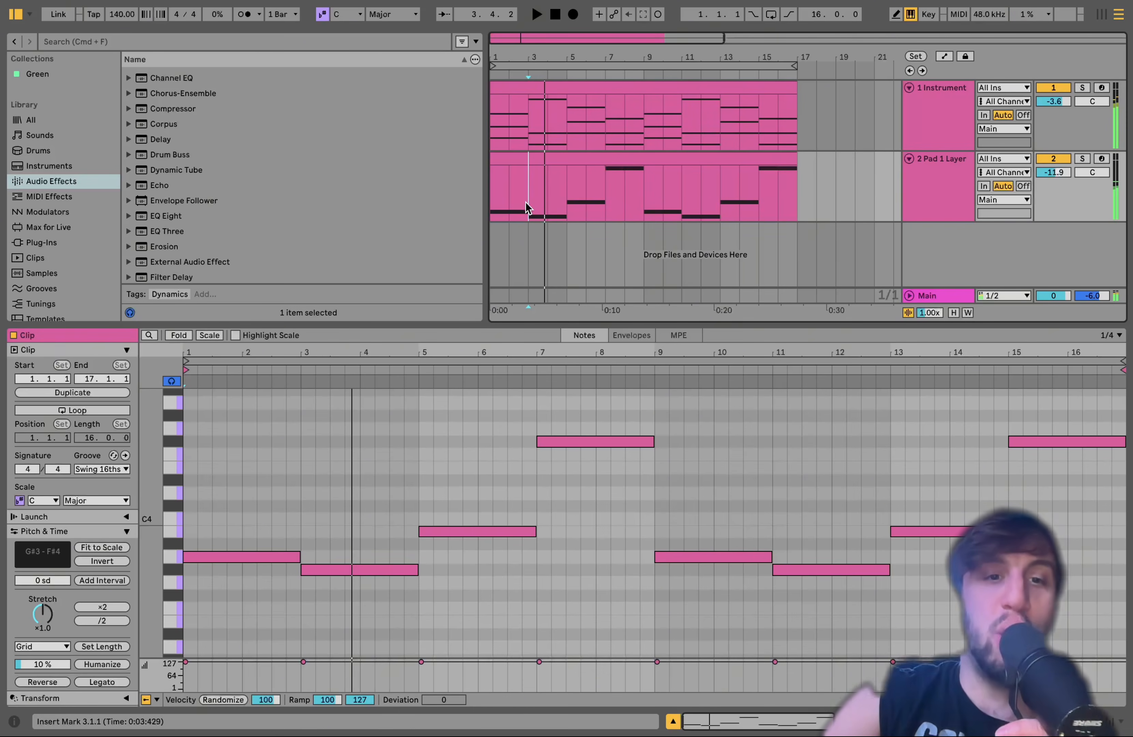
pyautogui.press('space')
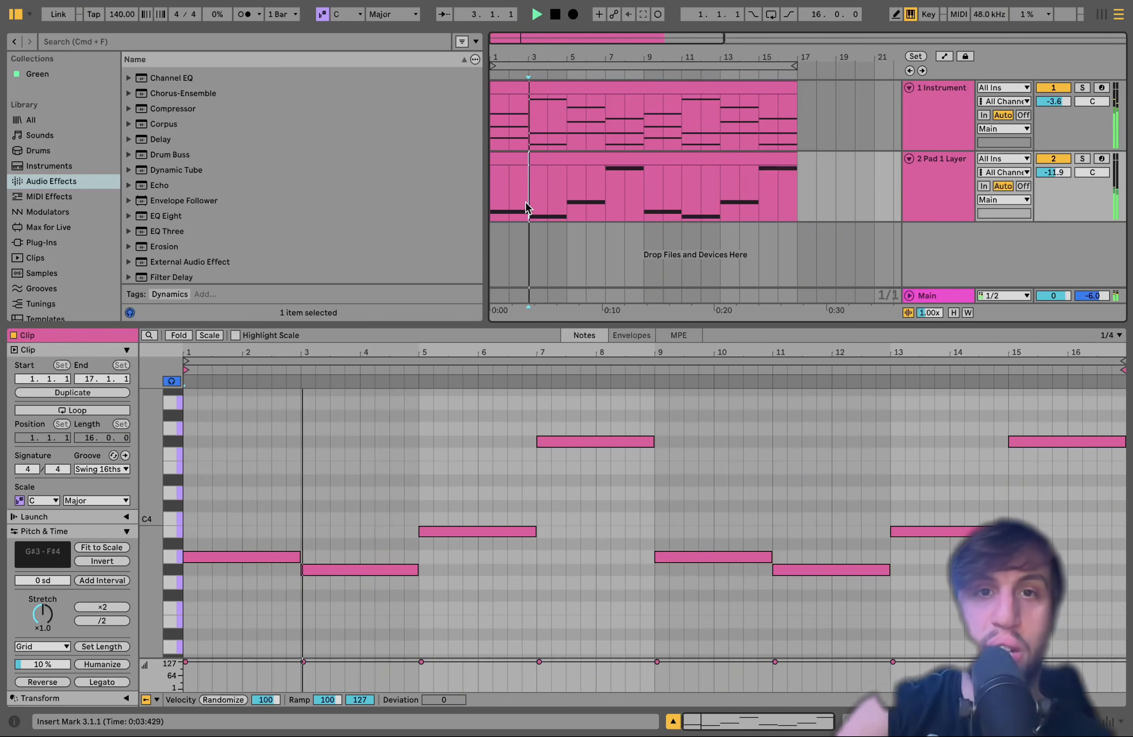
pyautogui.click(572, 159)
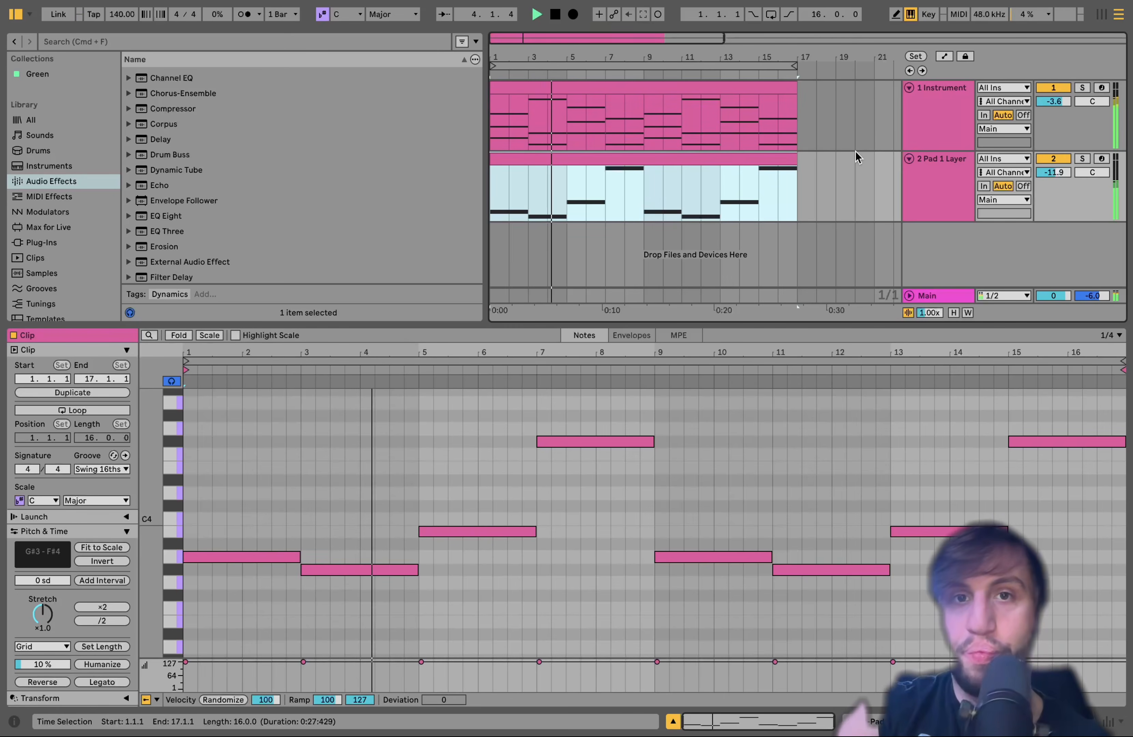
pyautogui.press('space')
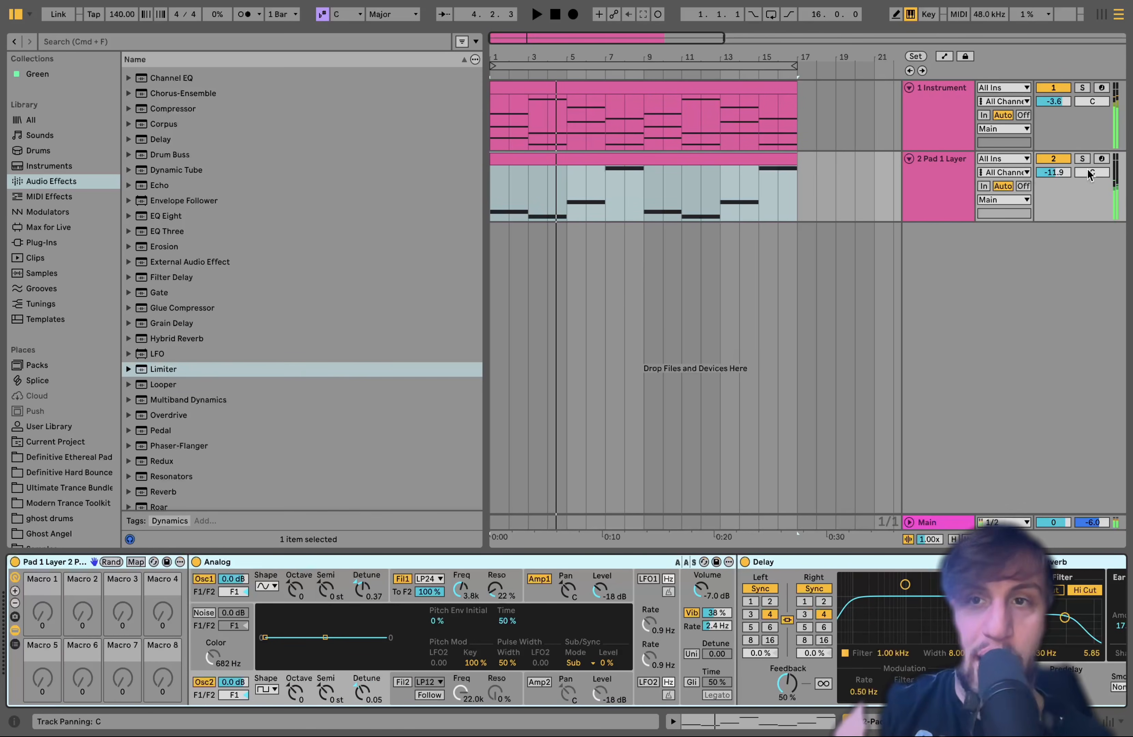
# Solo the Pad 1 Layer track and bypass its Delay and Reverb
pyautogui.click(1082, 158)
pyautogui.click(800, 558)
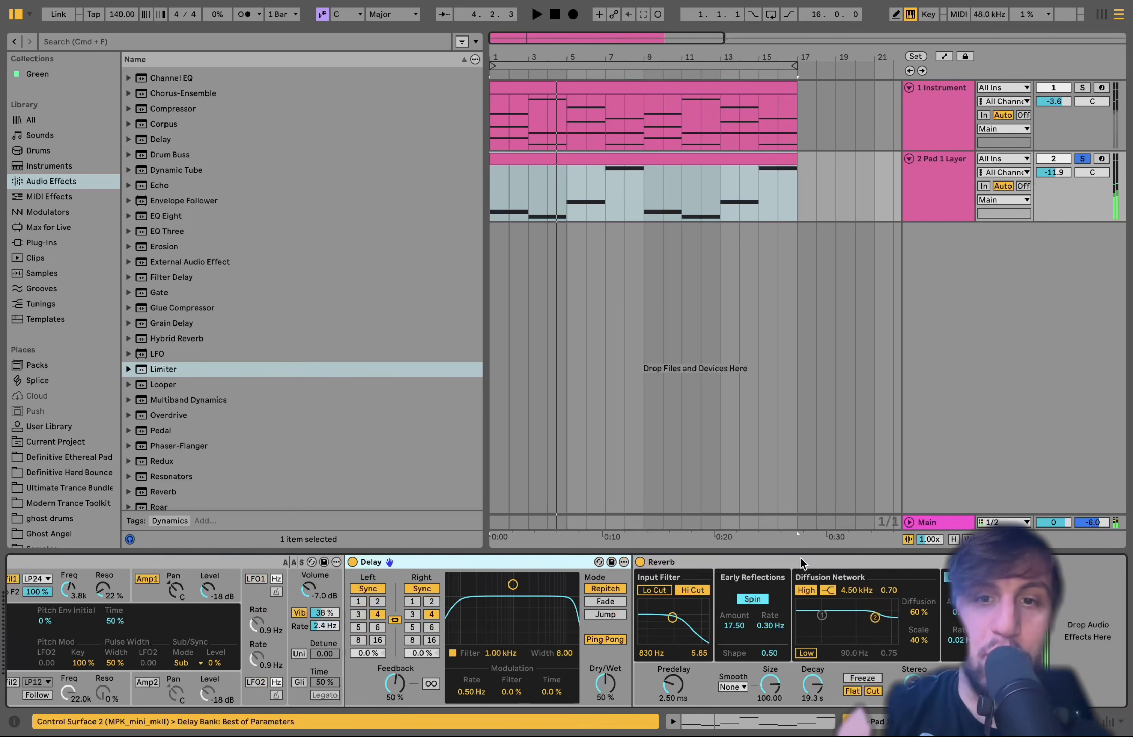
pyautogui.click(640, 562)
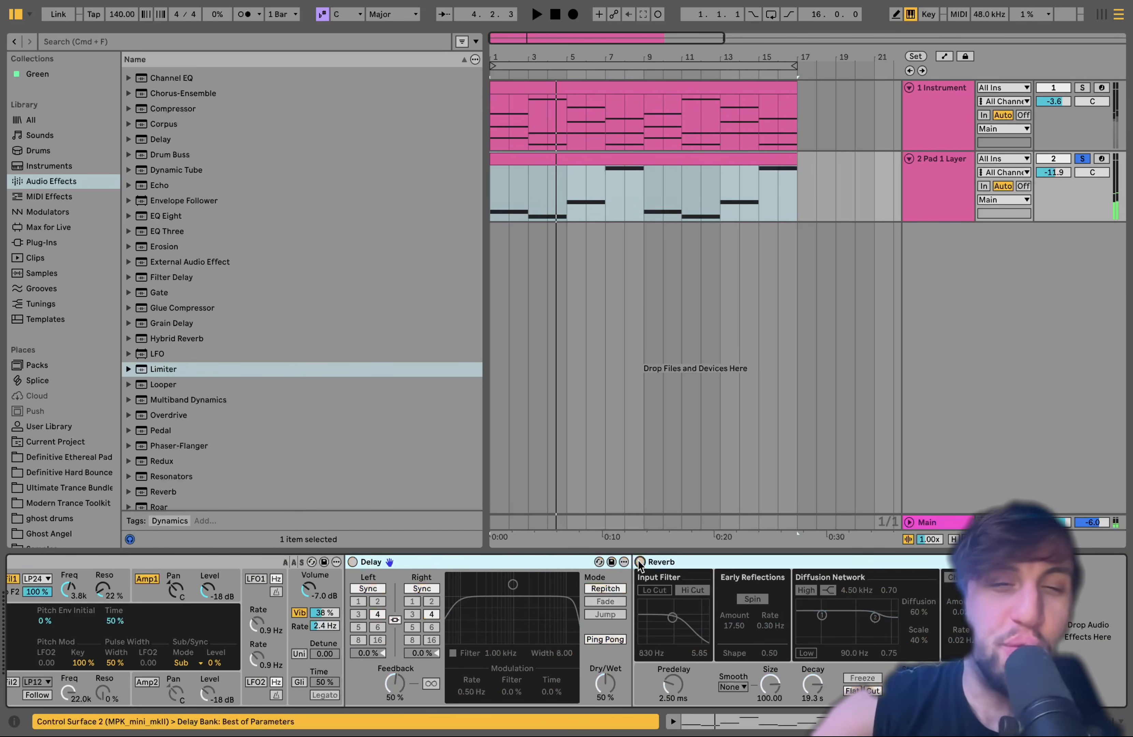
pyautogui.hscroll(-5, 638, 563)
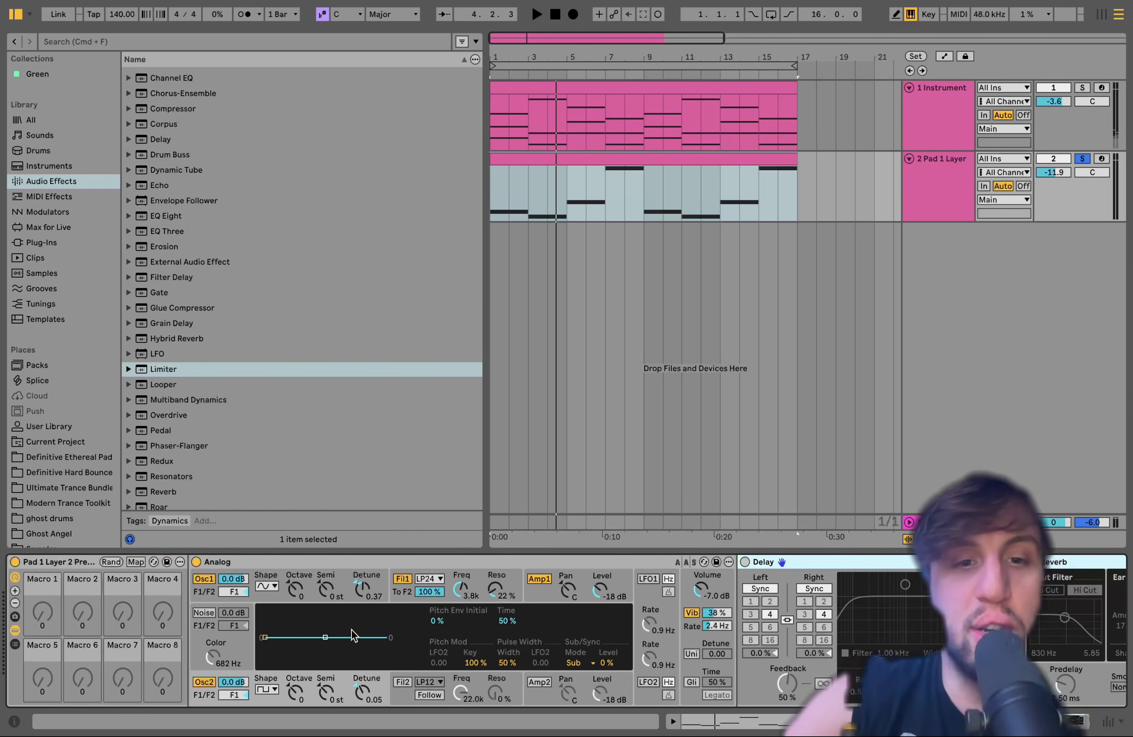
# Play the dry Pad 1 Layer sound and show Analog's first filter settings, toggling that filter off and on
pyautogui.press('space')
pyautogui.click(476, 585)
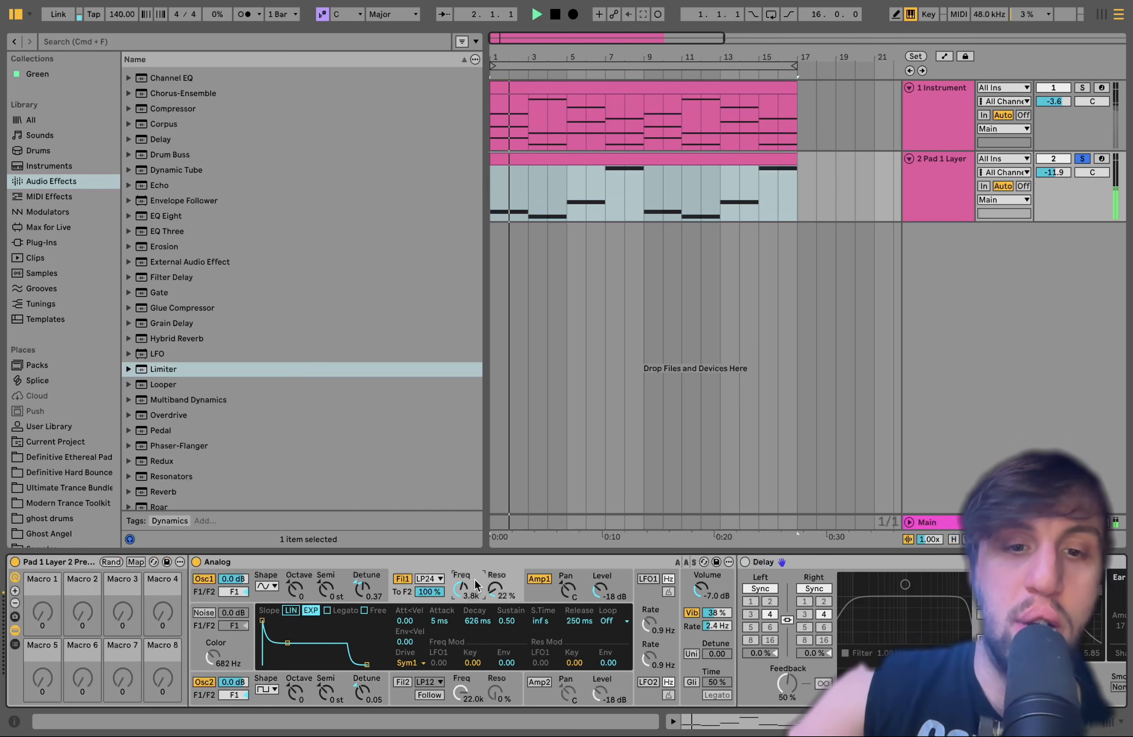
pyautogui.click(402, 579)
pyautogui.click(404, 581)
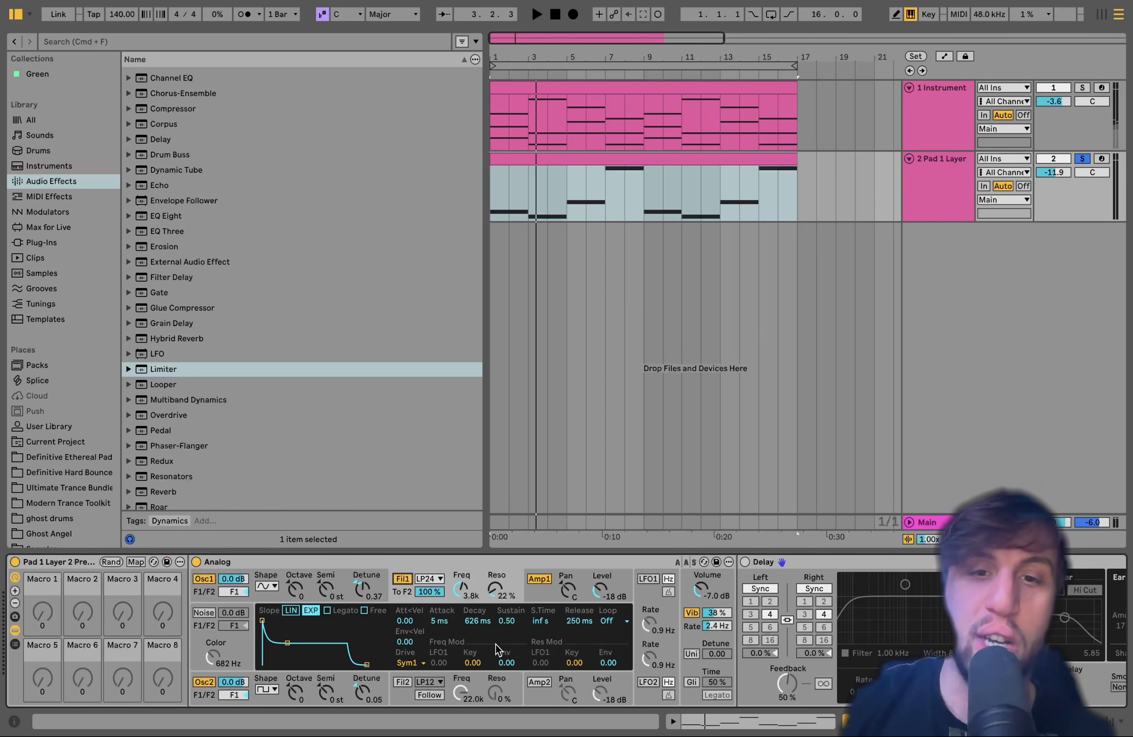
pyautogui.press('space')
pyautogui.press('space')
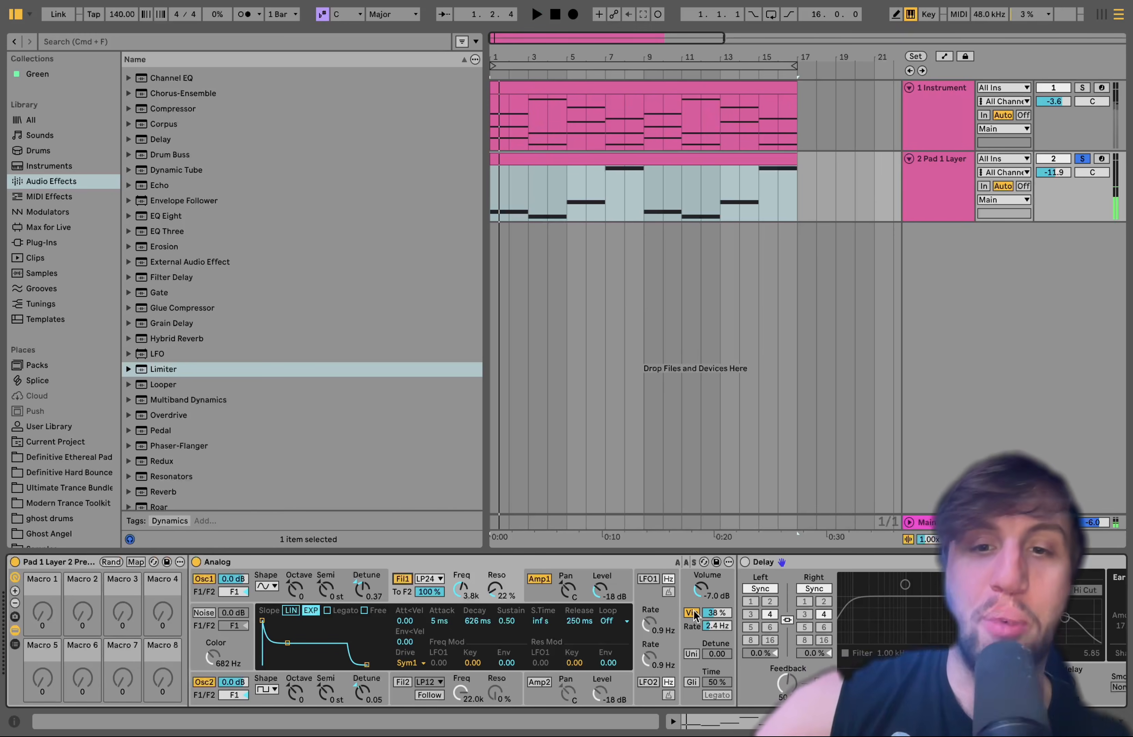
# Turn the Delay and Reverb back on for Pad 1 Layer and play the layer with both effects
pyautogui.hscroll(6, 693, 610)
pyautogui.hscroll(-2, 694, 610)
pyautogui.click(362, 562)
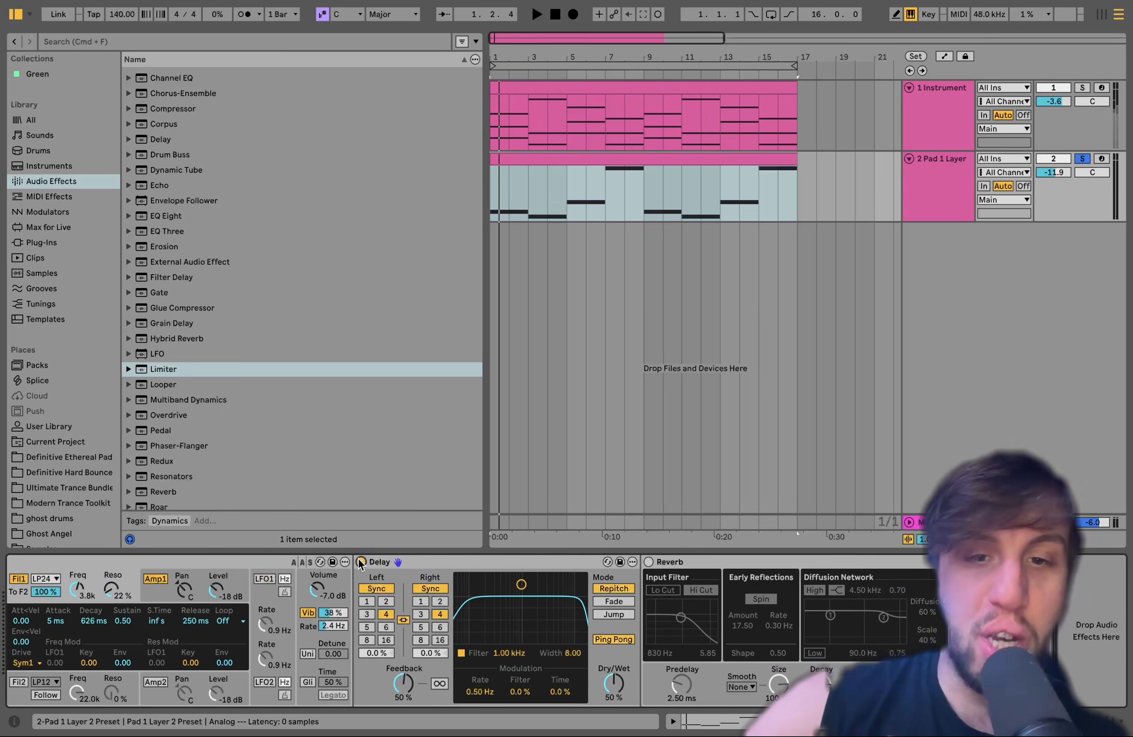
pyautogui.click(648, 562)
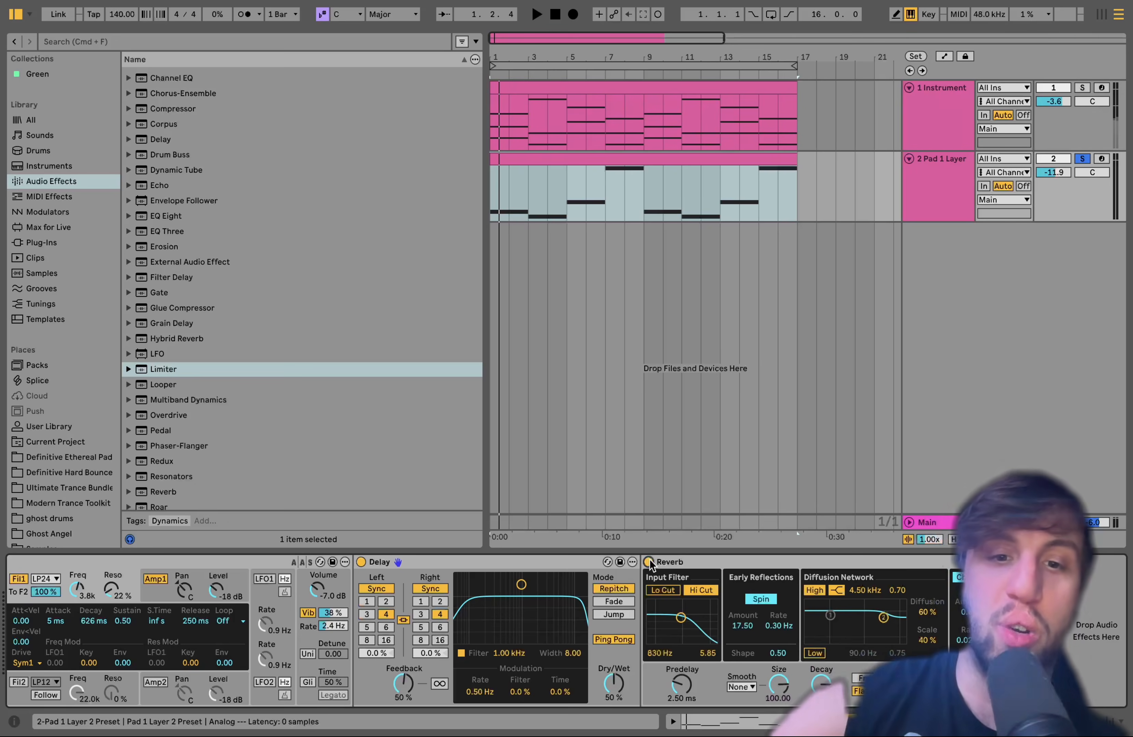
pyautogui.press('space')
pyautogui.hscroll(-8, 670, 622)
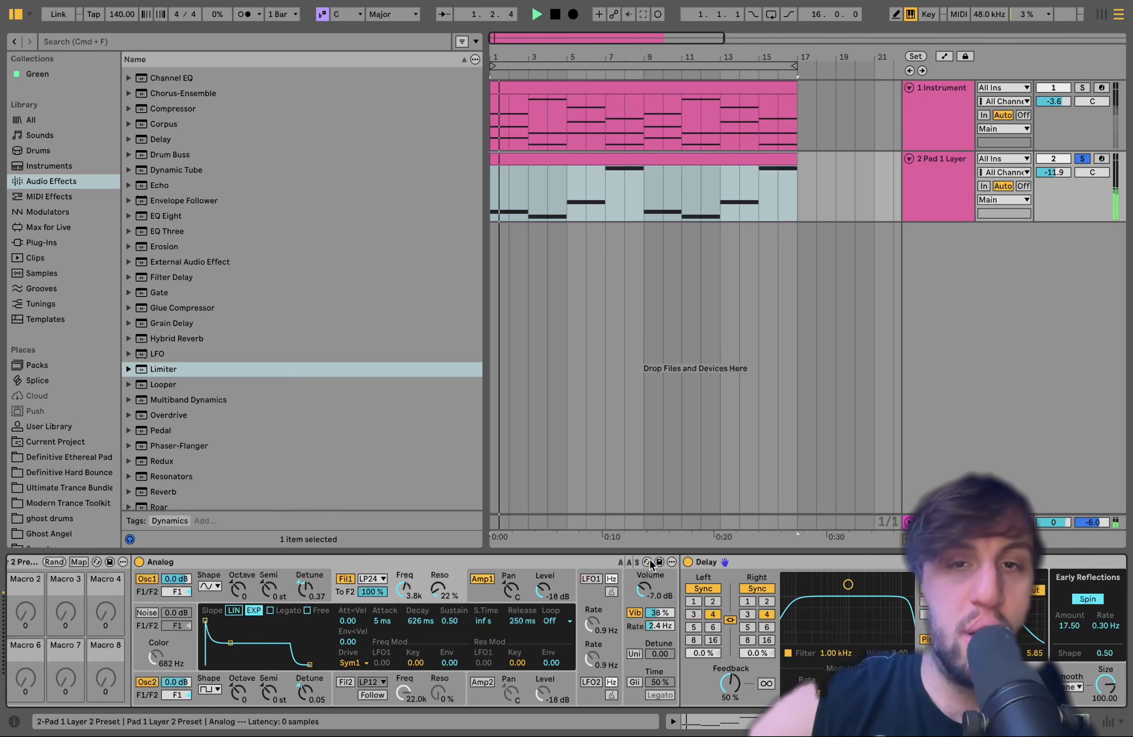
# Take the Pad 1 Layer track out of solo and listen to both pad tracks playing together
pyautogui.click(1084, 159)
pyautogui.click(928, 185)
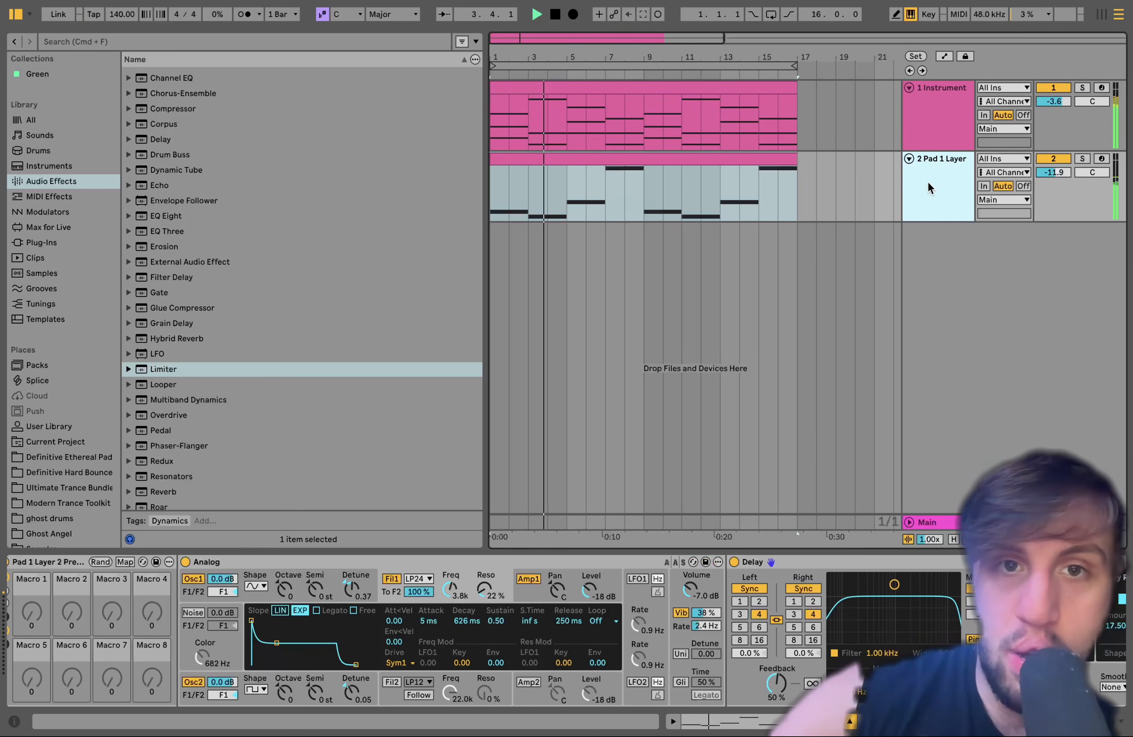
pyautogui.press('space')
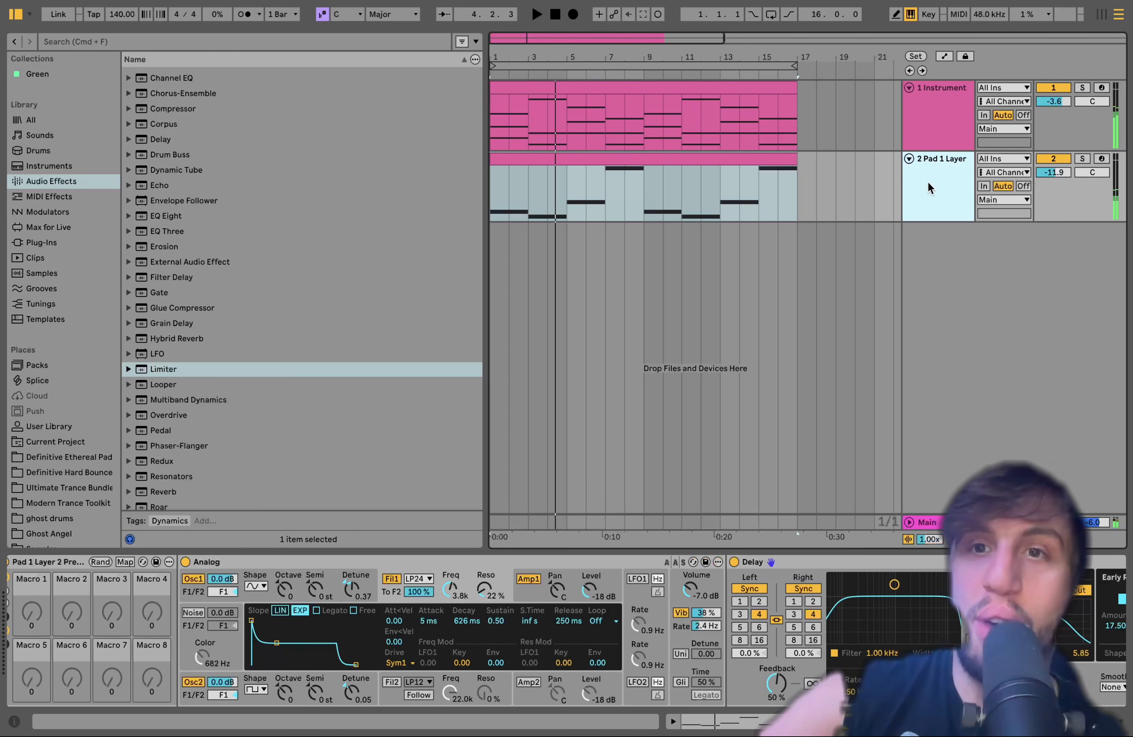
# Group the Instrument and Pad 1 Layer tracks into one group track
pyautogui.keyDown('shift'); pyautogui.click(937, 134); pyautogui.keyUp('shift')
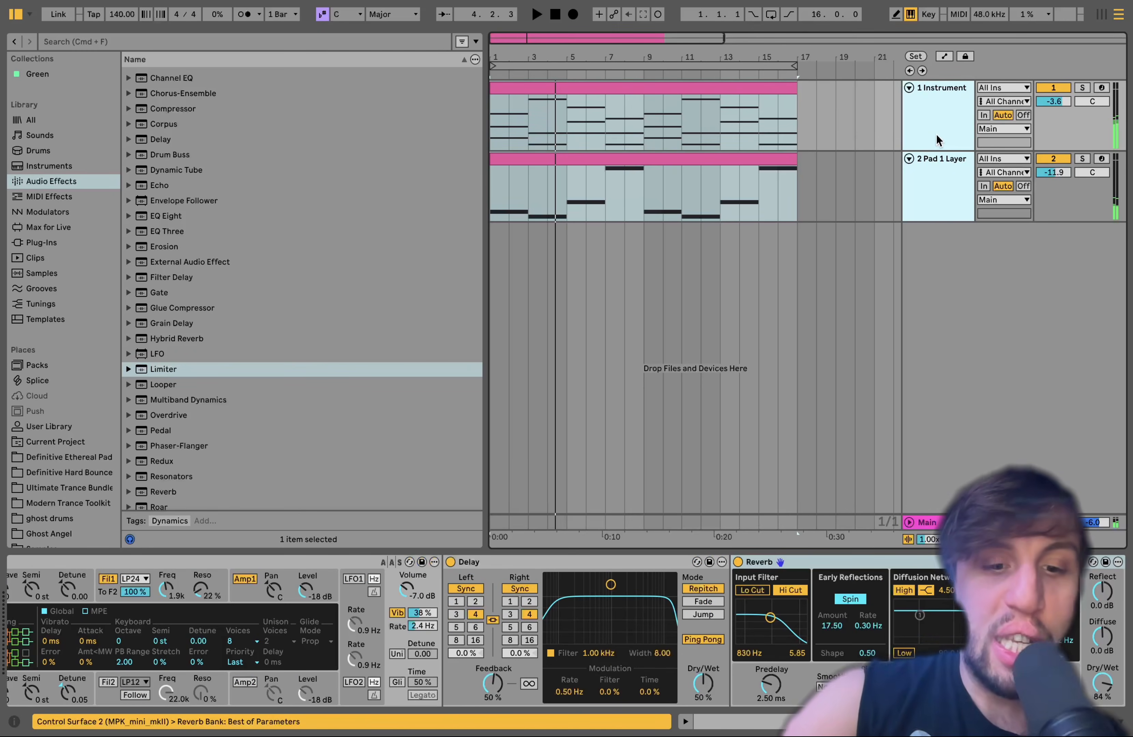
pyautogui.press('super+g')
pyautogui.click(936, 136)
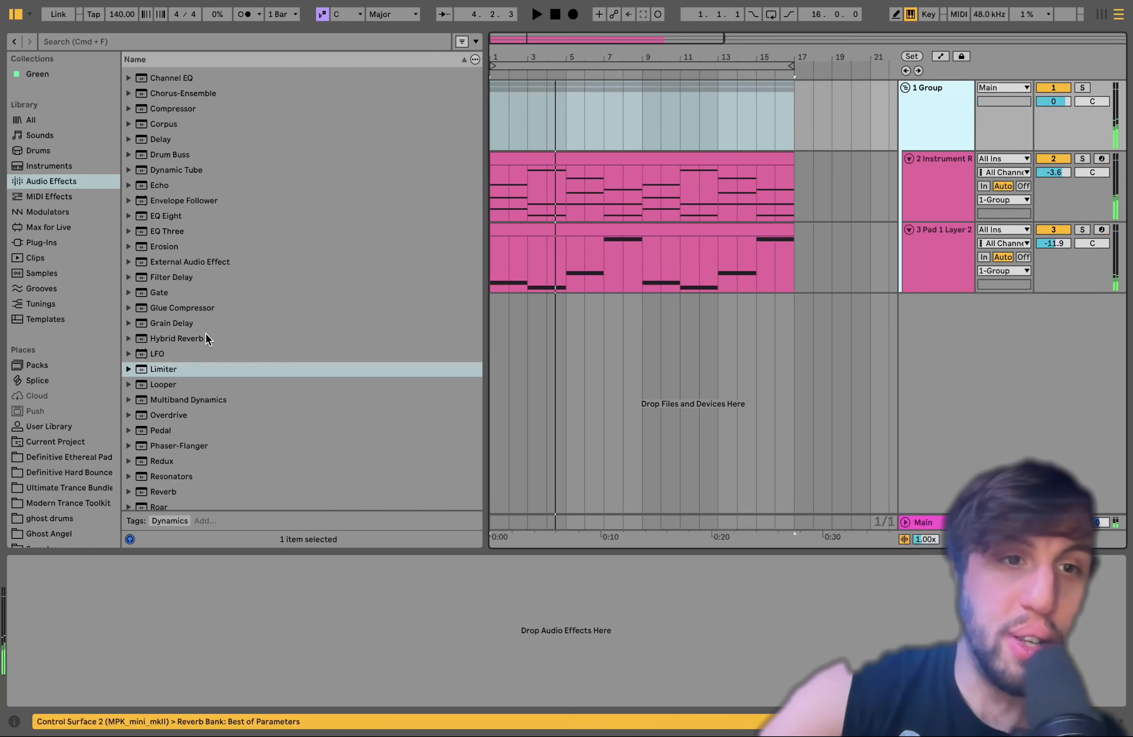
# Try a Limiter on the group during playback with 22 dB input gain and a -1.8 dB ceiling, and delete it
pyautogui.click(166, 371)
pyautogui.doubleClick(165, 371)
pyautogui.press('space')
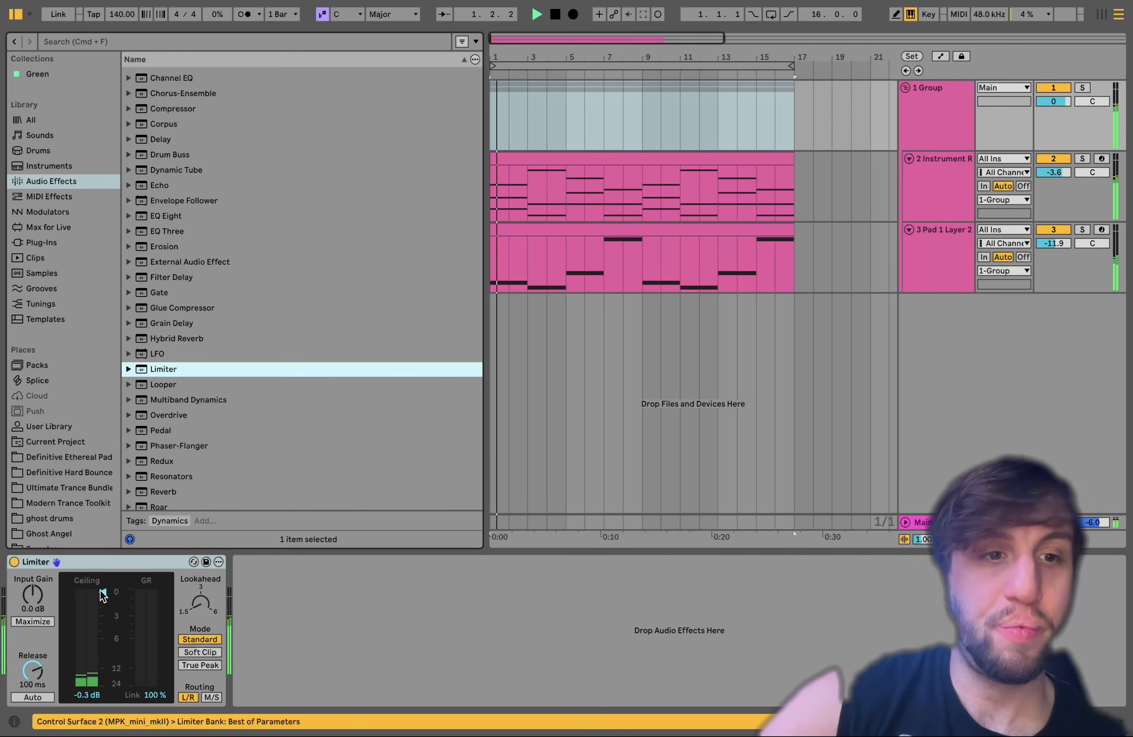
pyautogui.moveTo(33, 596); pyautogui.dragTo(33, 539)
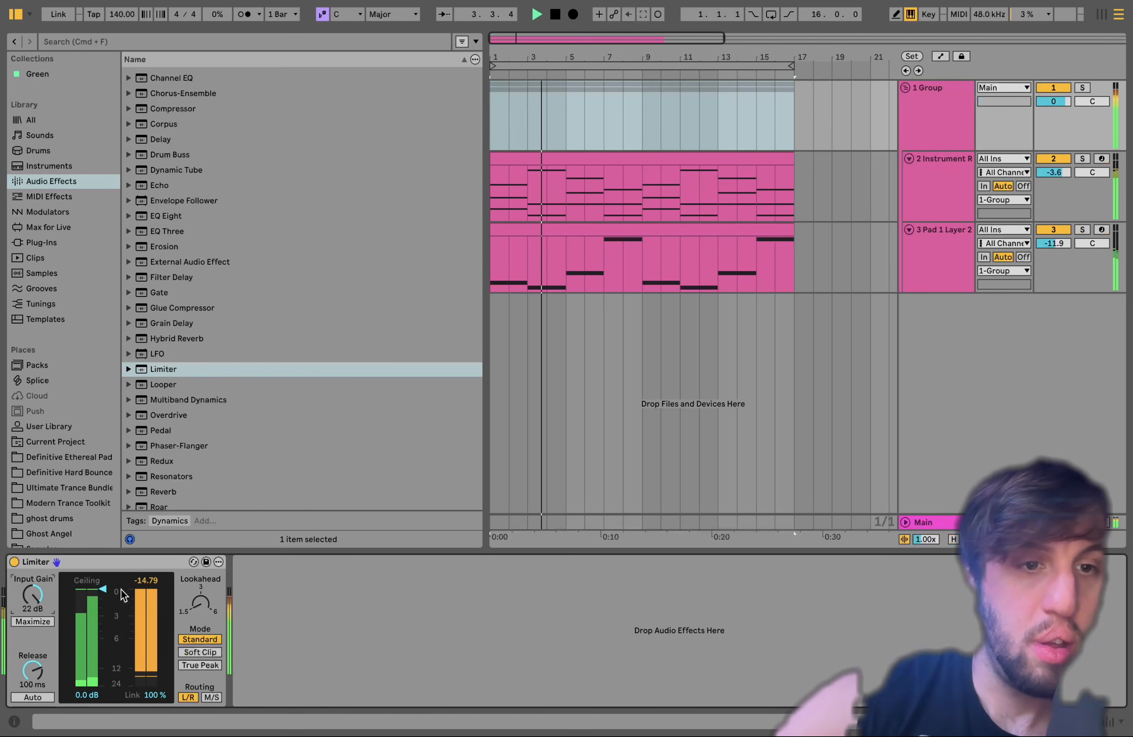
pyautogui.moveTo(104, 591)
pyautogui.mouseDown()
pyautogui.moveTo(105, 640)
pyautogui.moveTo(103, 605)
pyautogui.mouseUp()
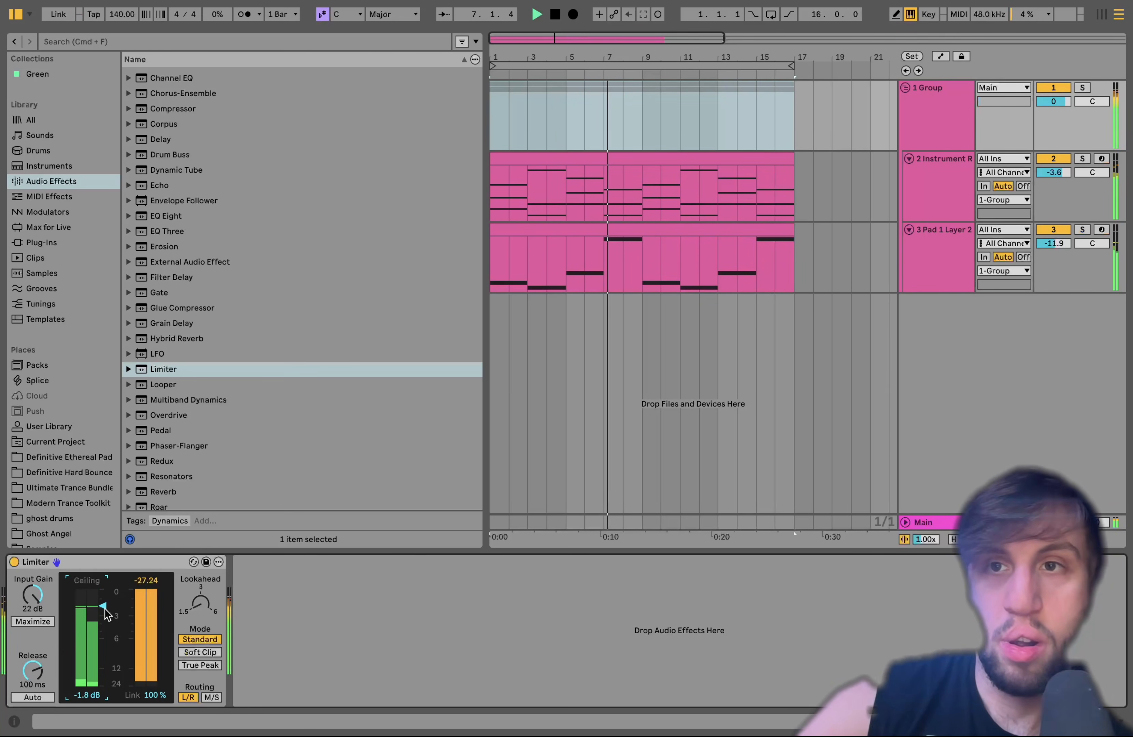
pyautogui.click(99, 564)
pyautogui.press('Delete')
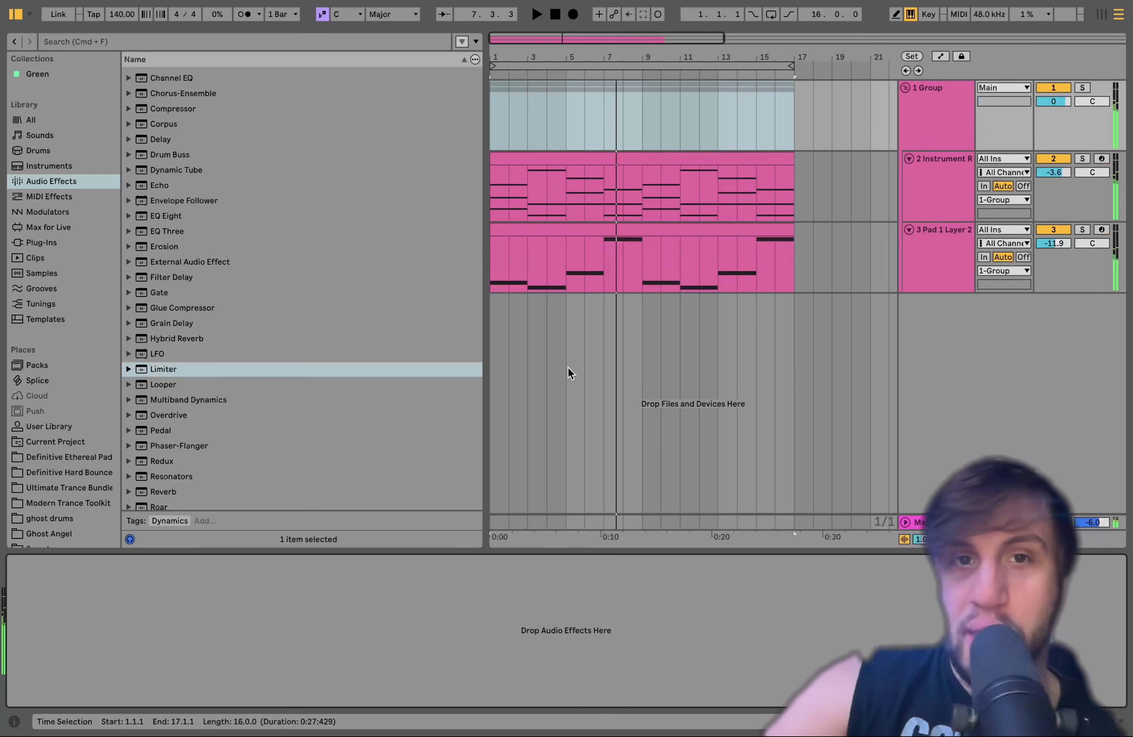
# Browse the Definitive Ethereal Pad folder and examine the contents of the Pad 1 - 140 Bpm F#minor and Ambience subfolders
pyautogui.click(53, 459)
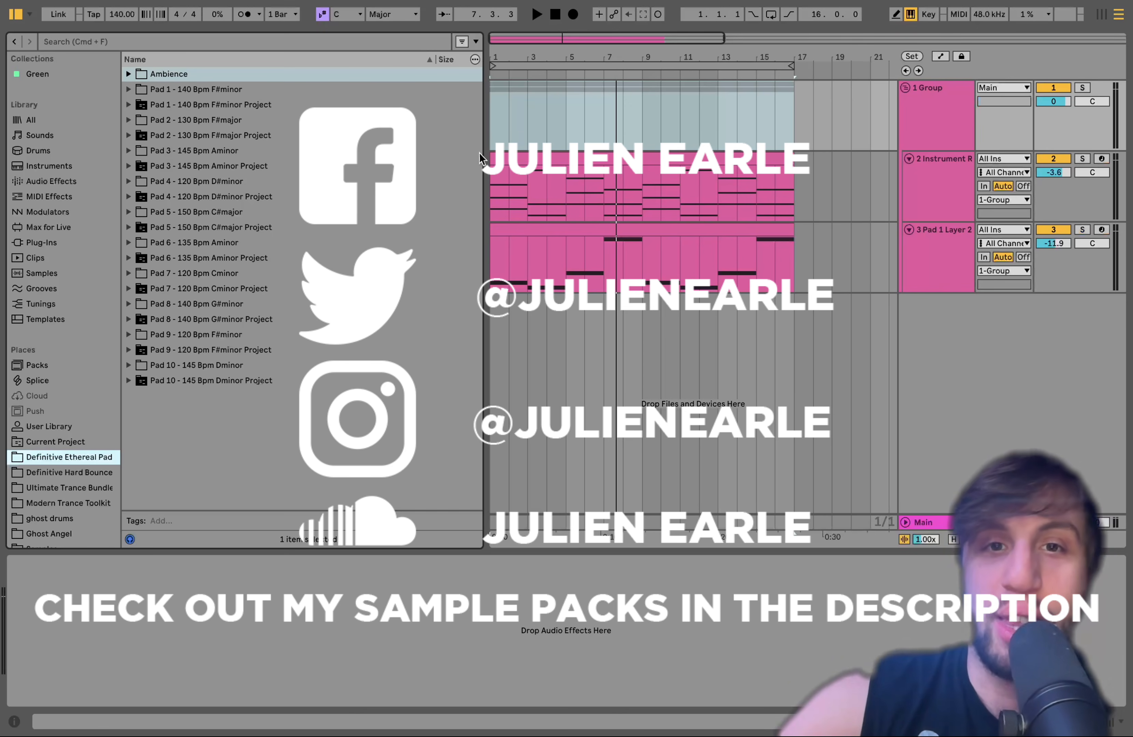
pyautogui.click(128, 90)
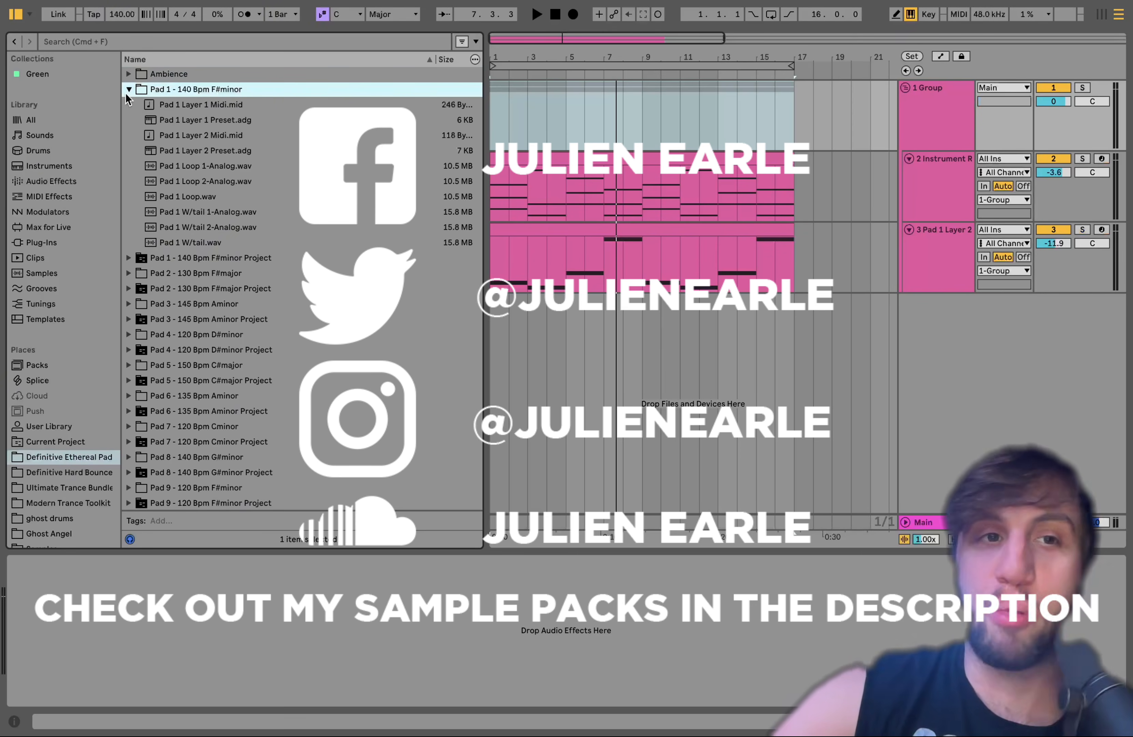
pyautogui.click(129, 90)
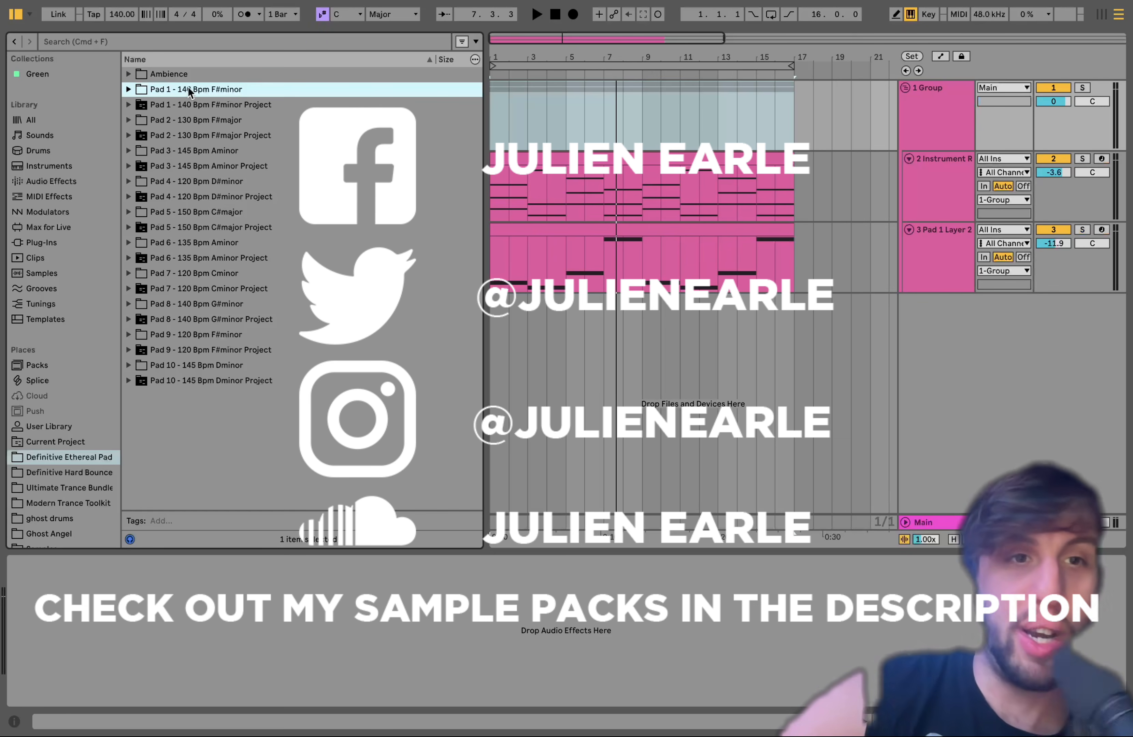
pyautogui.click(128, 74)
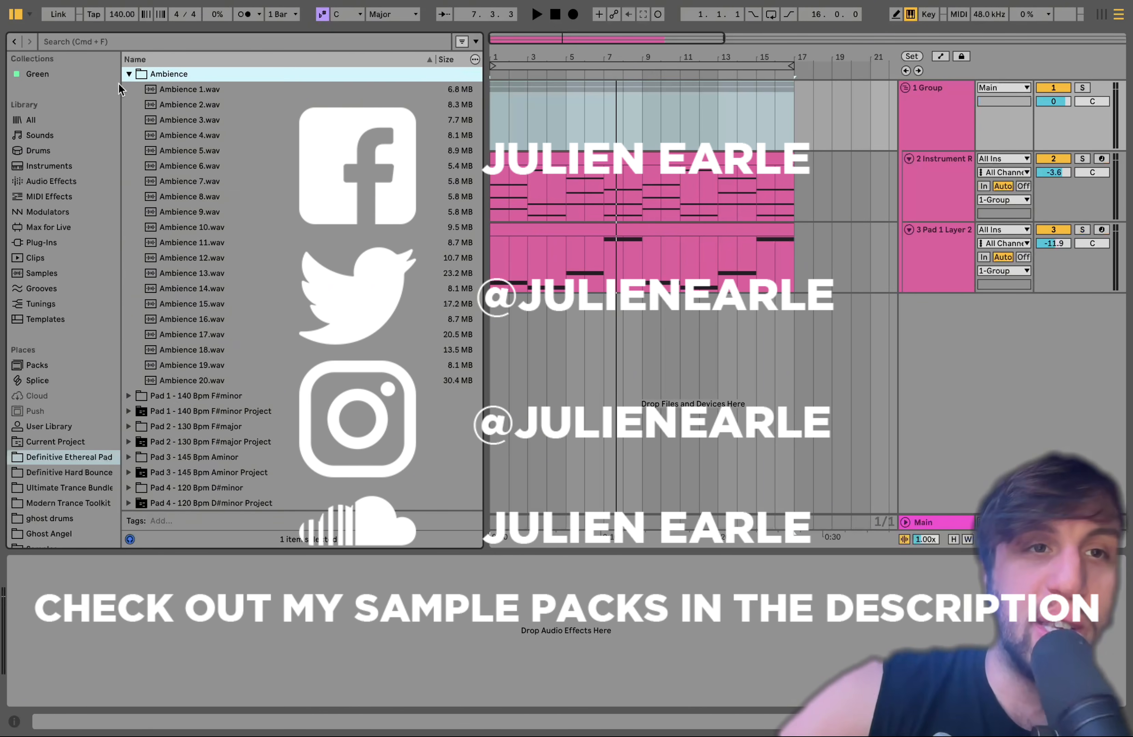
pyautogui.click(126, 76)
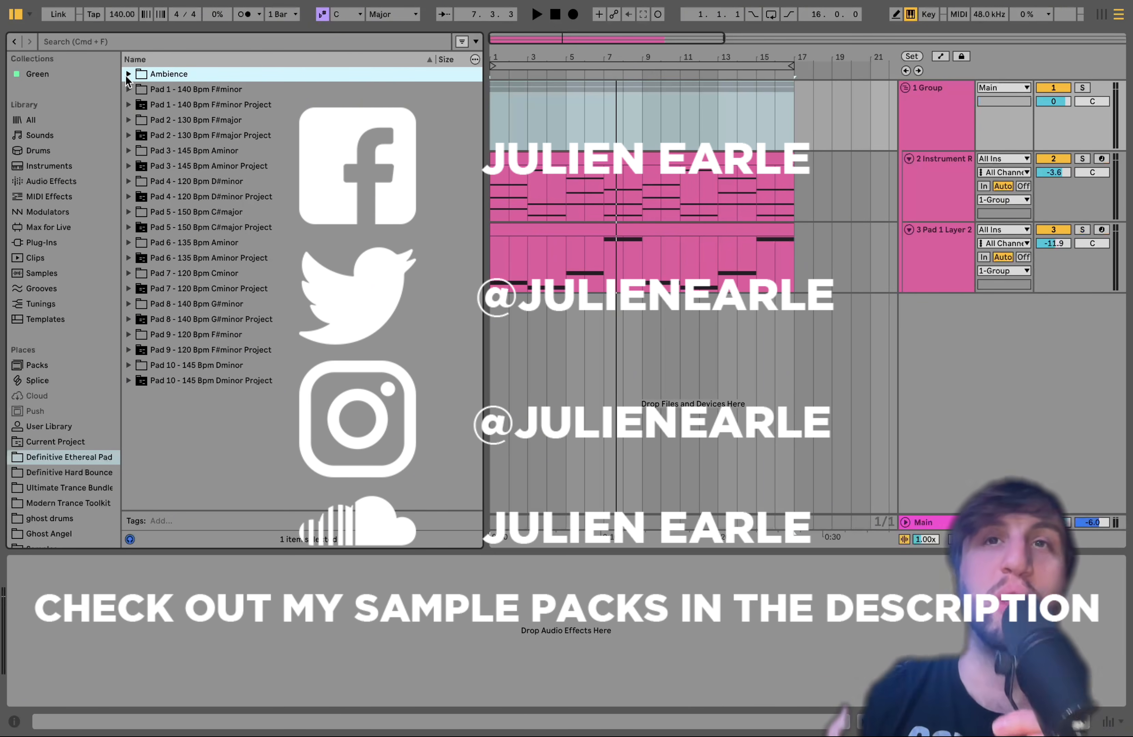